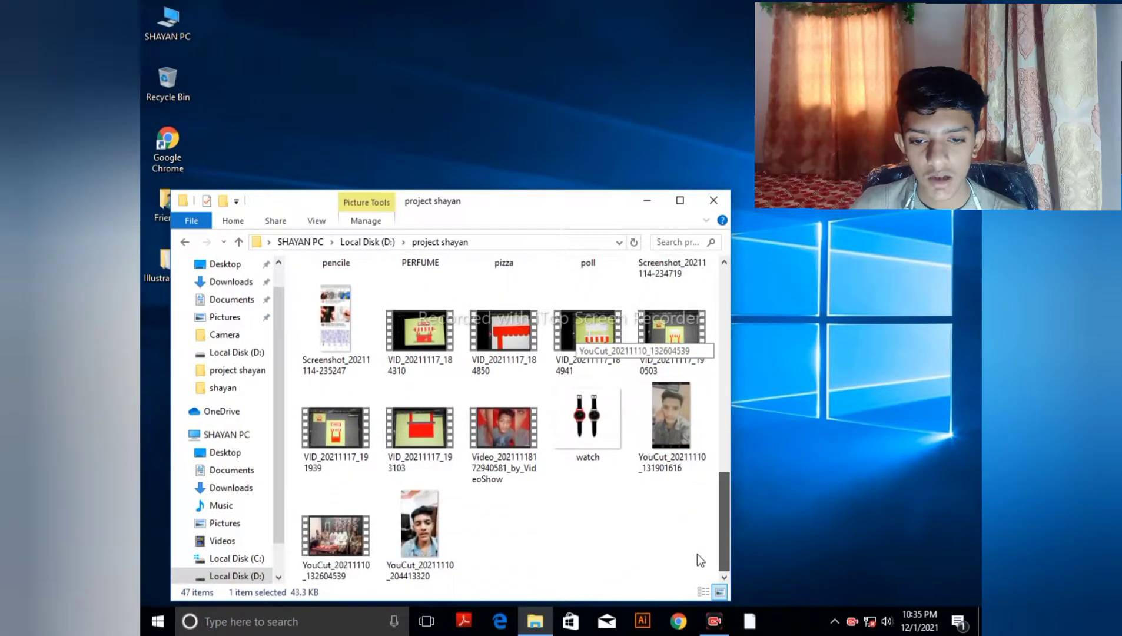
View the finished logo image from the project folder, then close the image and the folder.
{"action": "double_click", "coordinate": [605, 312]}
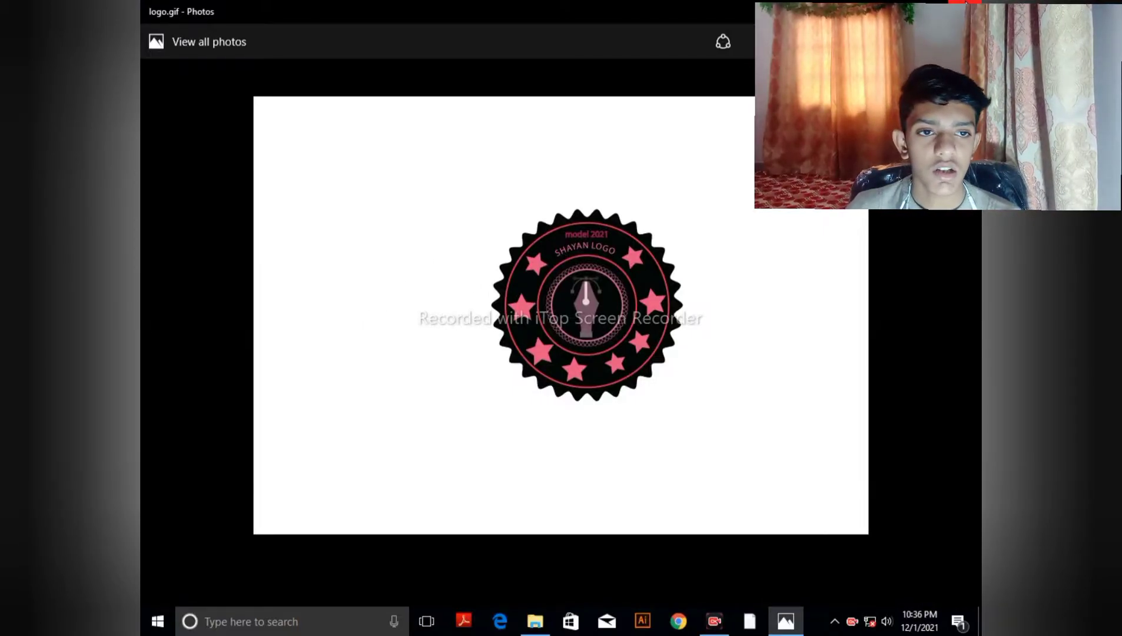
{"action": "left_click", "coordinate": [965, 3]}
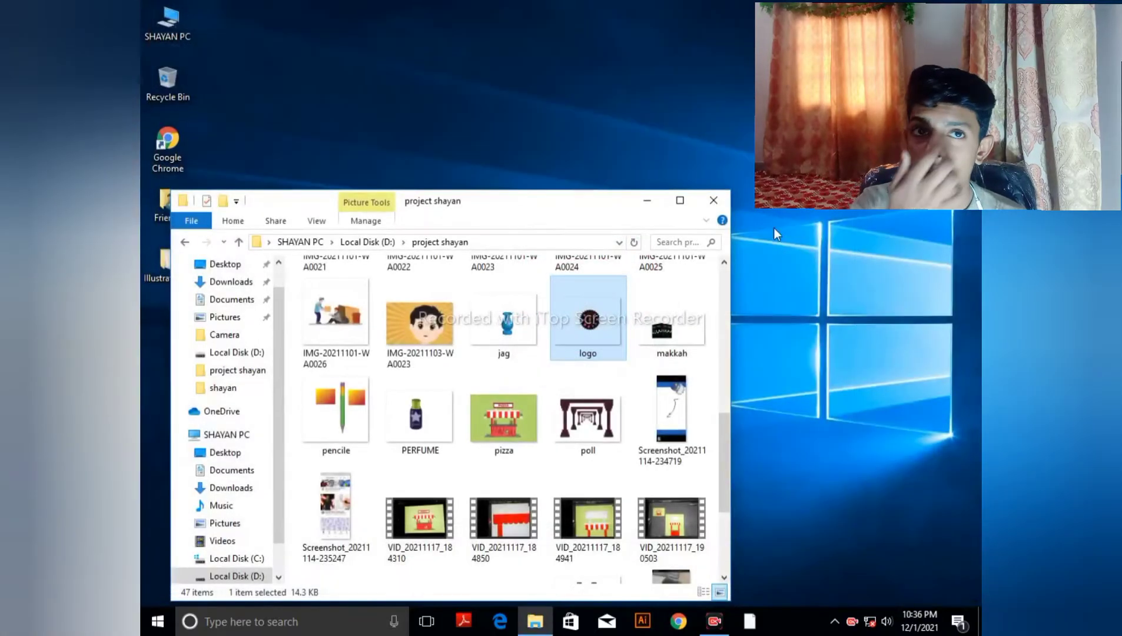
{"action": "left_click", "coordinate": [713, 198]}
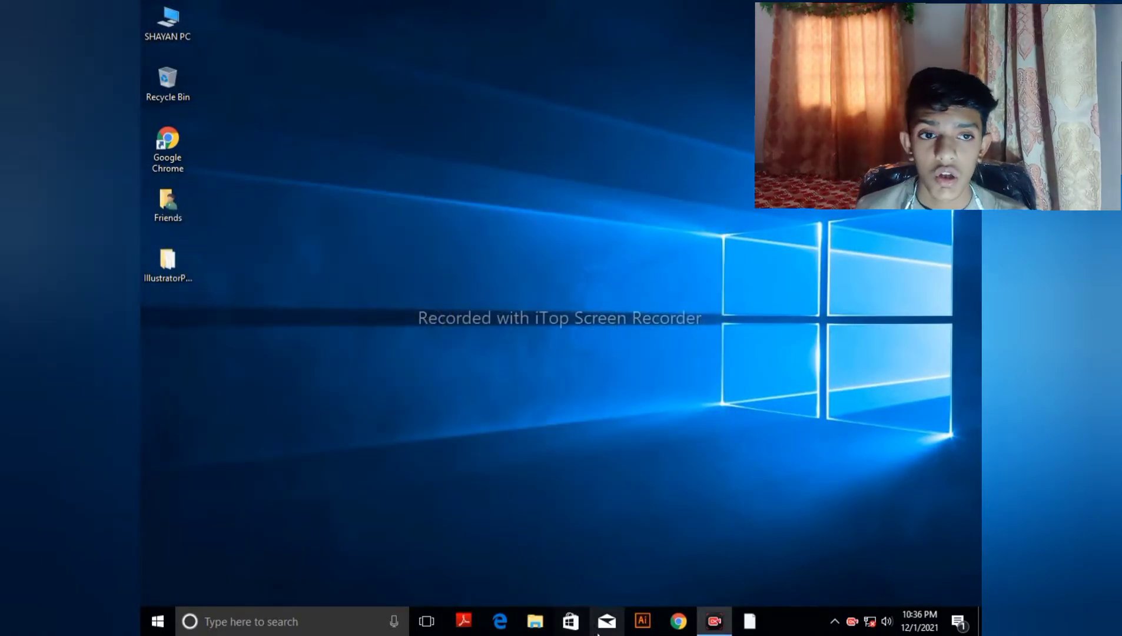
Start Adobe Illustrator, dismissing the improper-shutdown notice and the What's New screen.
{"action": "left_click", "coordinate": [642, 621]}
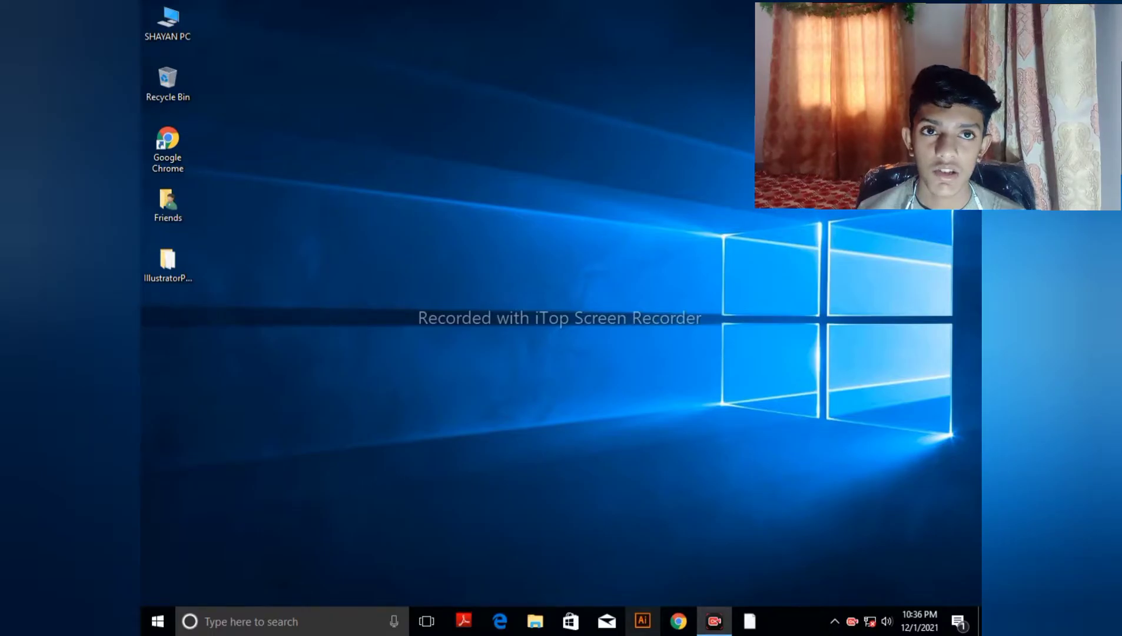
{"action": "key", "text": "XF86AudioMute"}
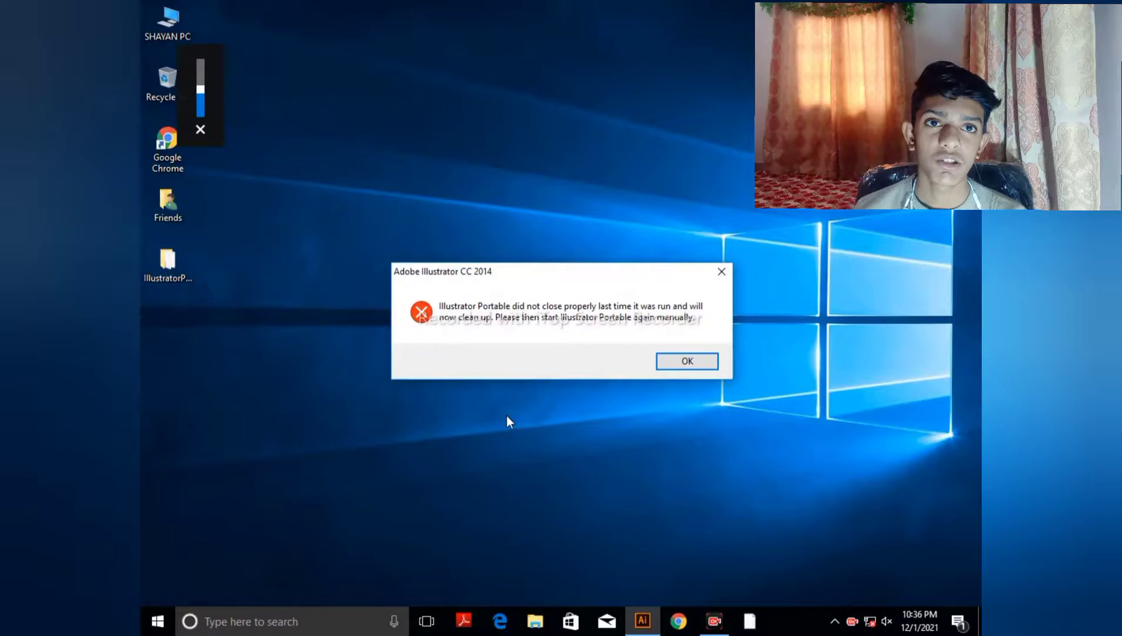
{"action": "left_click", "coordinate": [704, 360]}
{"action": "right_click", "coordinate": [703, 392]}
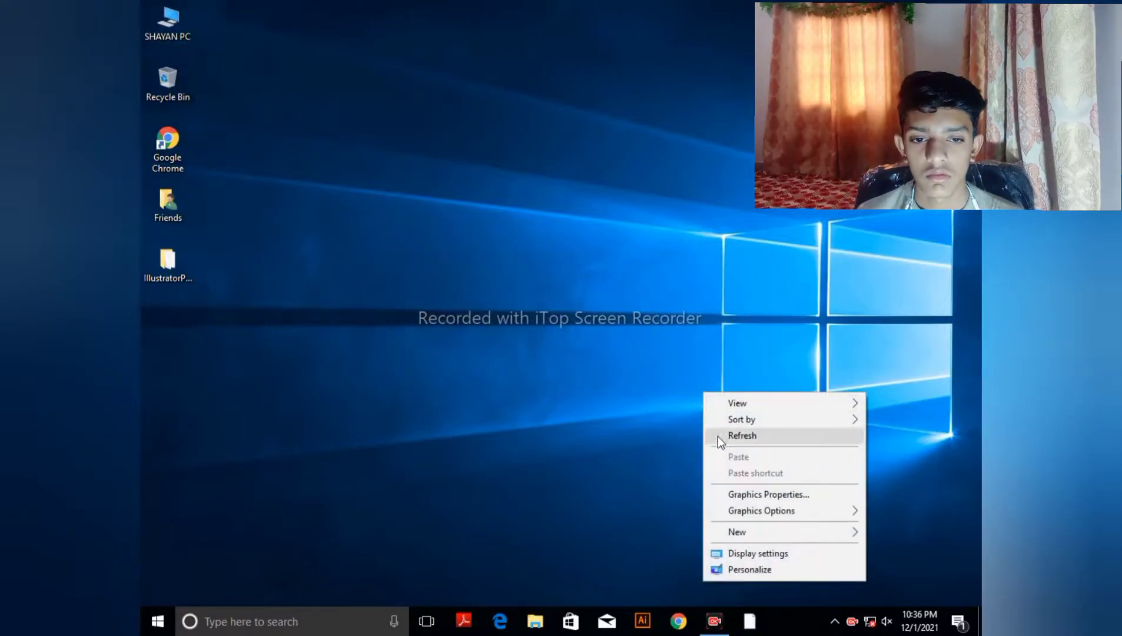
{"action": "left_click", "coordinate": [718, 437]}
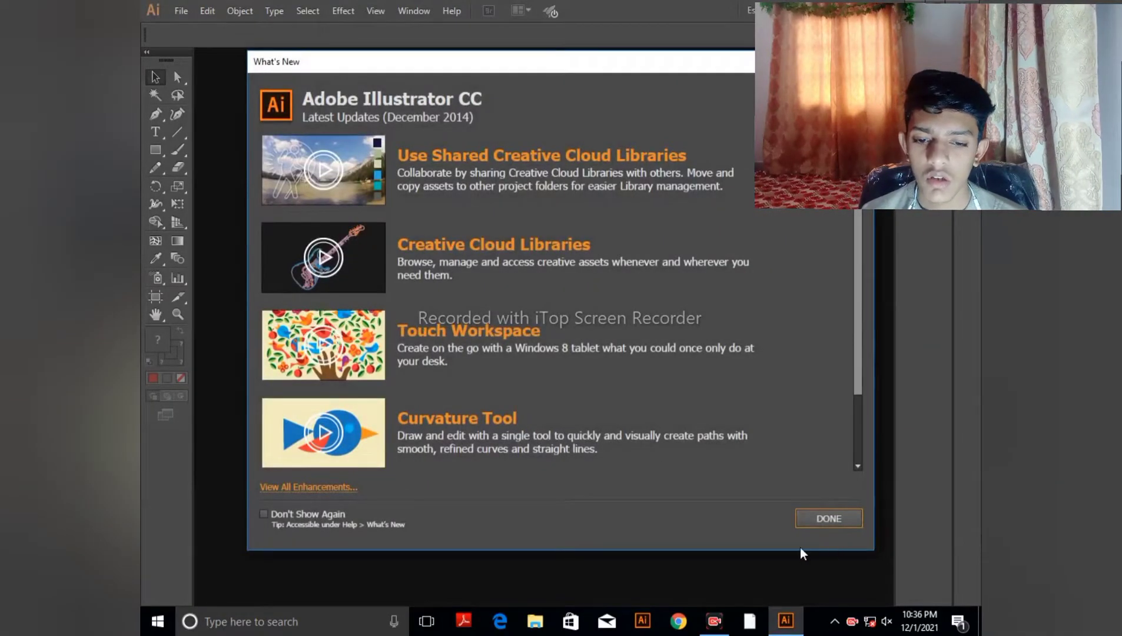
{"action": "left_click", "coordinate": [828, 518]}
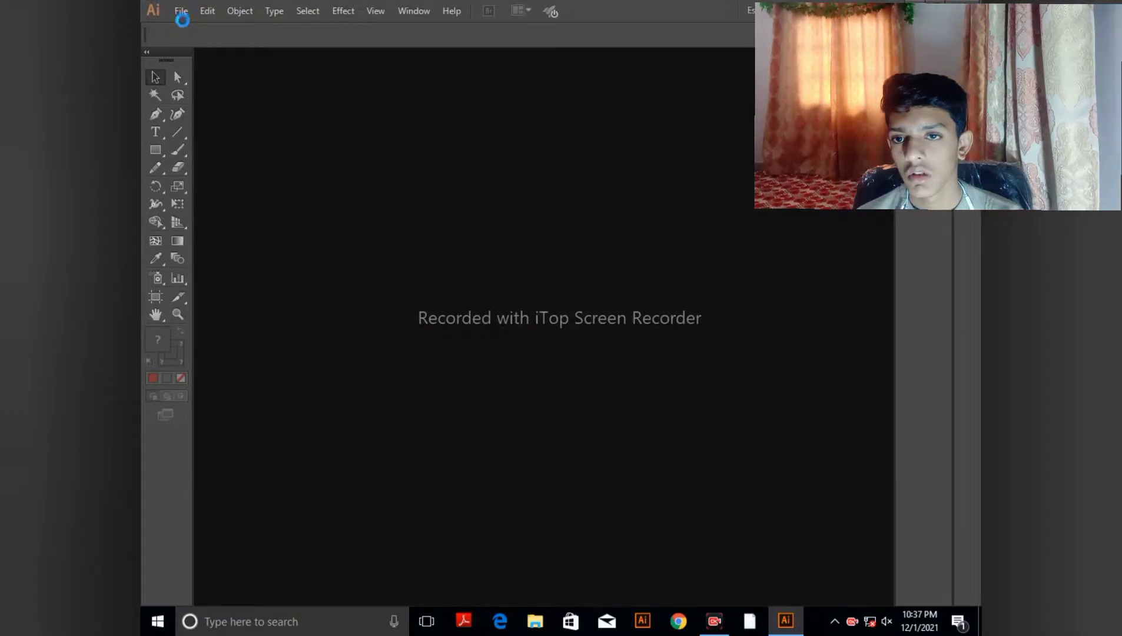
Open logo.gif from the project folder and move the logo image below the artboard as a reference.
{"action": "key", "text": "ctrl+o"}
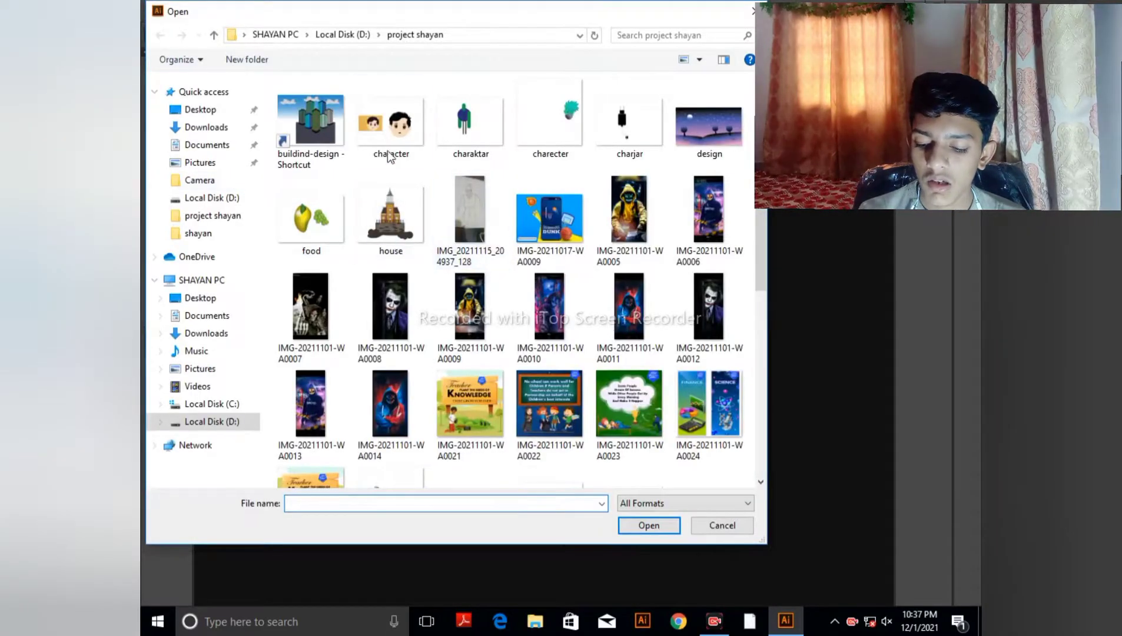
{"action": "scroll", "coordinate": [765, 273], "scroll_direction": "down", "scroll_amount": 1}
{"action": "scroll", "coordinate": [765, 268], "scroll_direction": "down", "scroll_amount": 3}
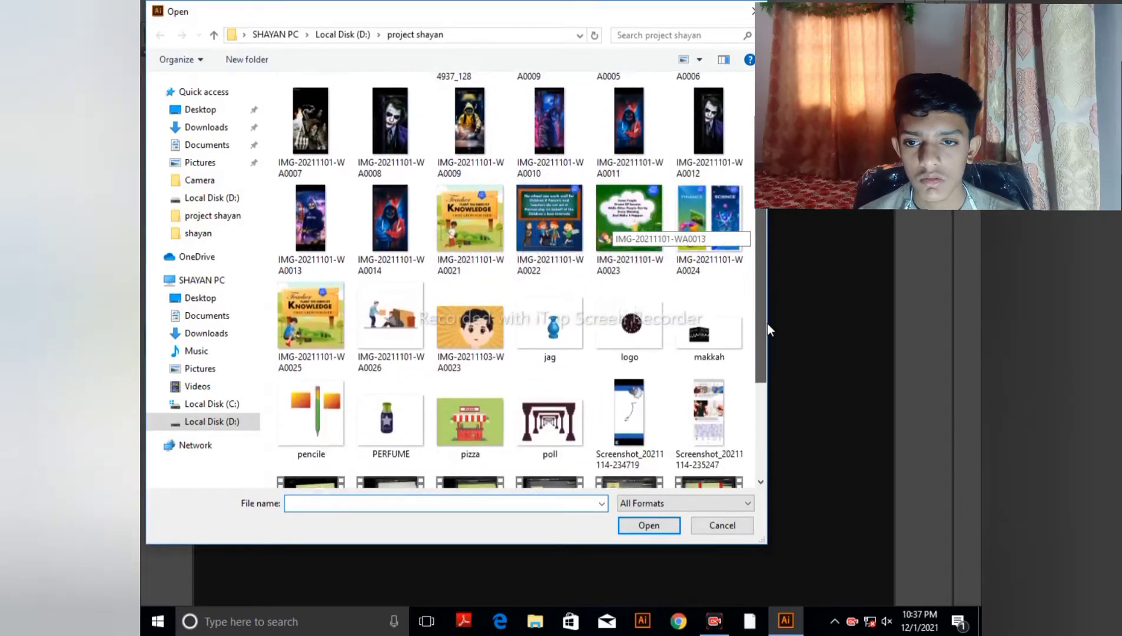
{"action": "left_click", "coordinate": [628, 337]}
{"action": "left_click", "coordinate": [649, 525]}
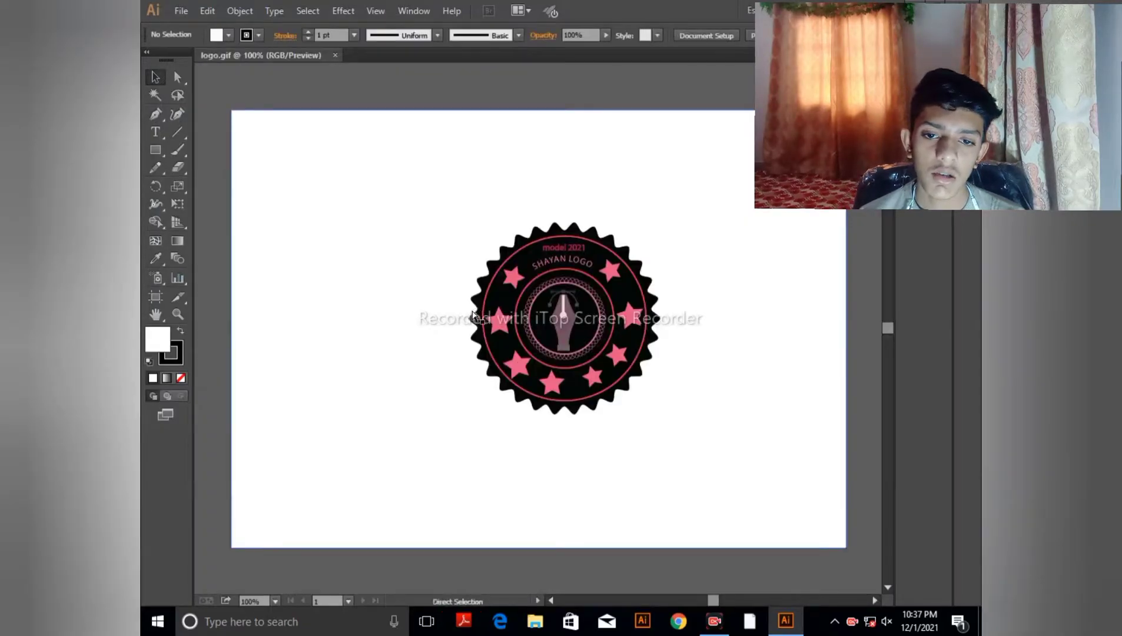
{"action": "key", "text": "ctrl+minus"}
{"action": "left_click_drag", "start_coordinate": [550, 315], "coordinate": [439, 555]}
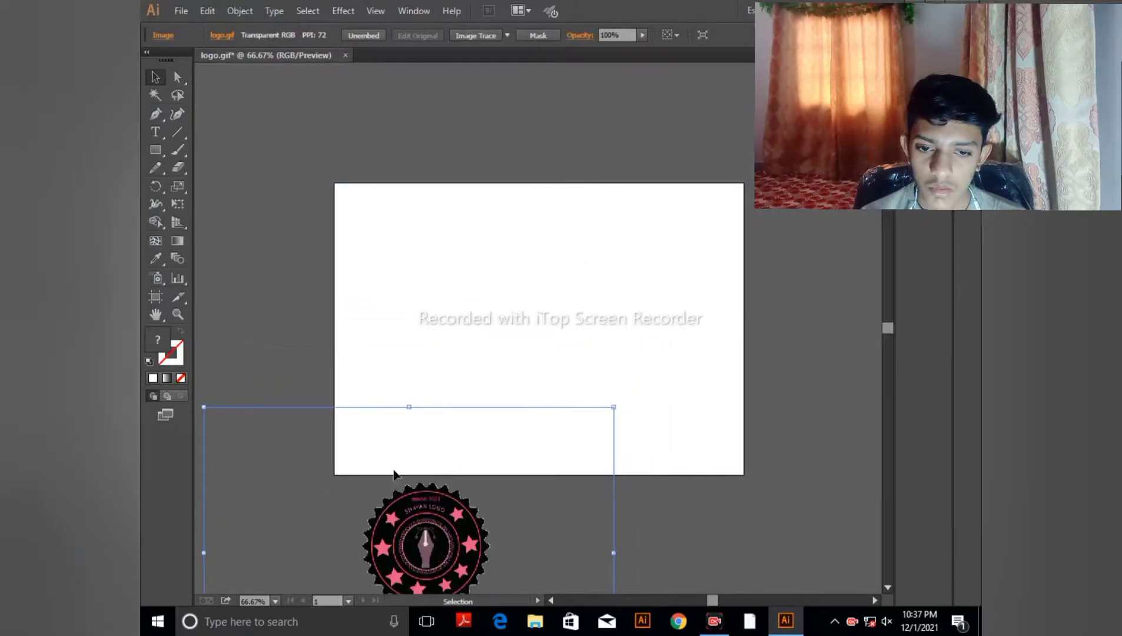
Draw a circle about 304 px in diameter near the middle of the artboard.
{"action": "left_click_drag", "start_coordinate": [156, 156], "coordinate": [198, 182]}
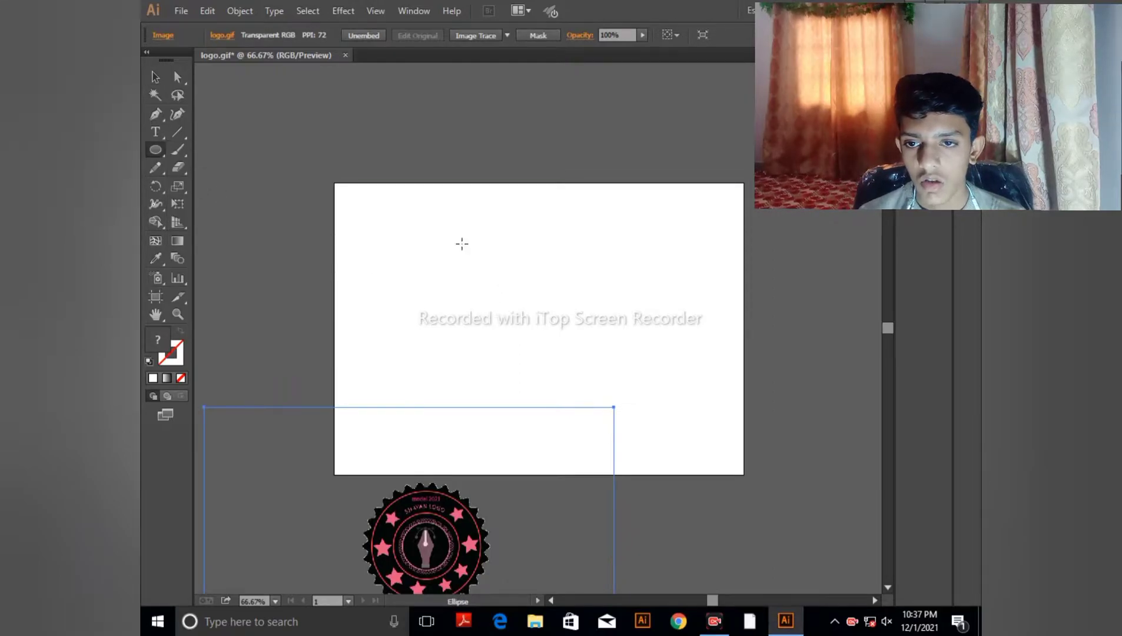
{"action": "left_click_drag", "start_coordinate": [464, 245], "coordinate": [581, 378]}
{"action": "left_click", "coordinate": [581, 379]}
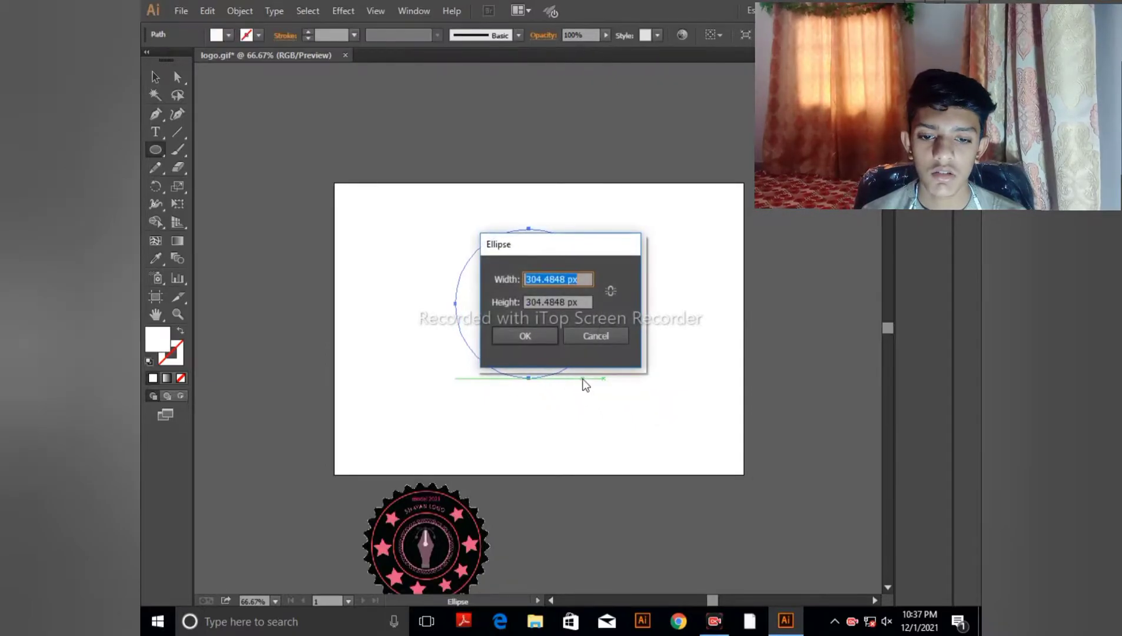
{"action": "left_click", "coordinate": [594, 336]}
{"action": "left_click", "coordinate": [332, 14]}
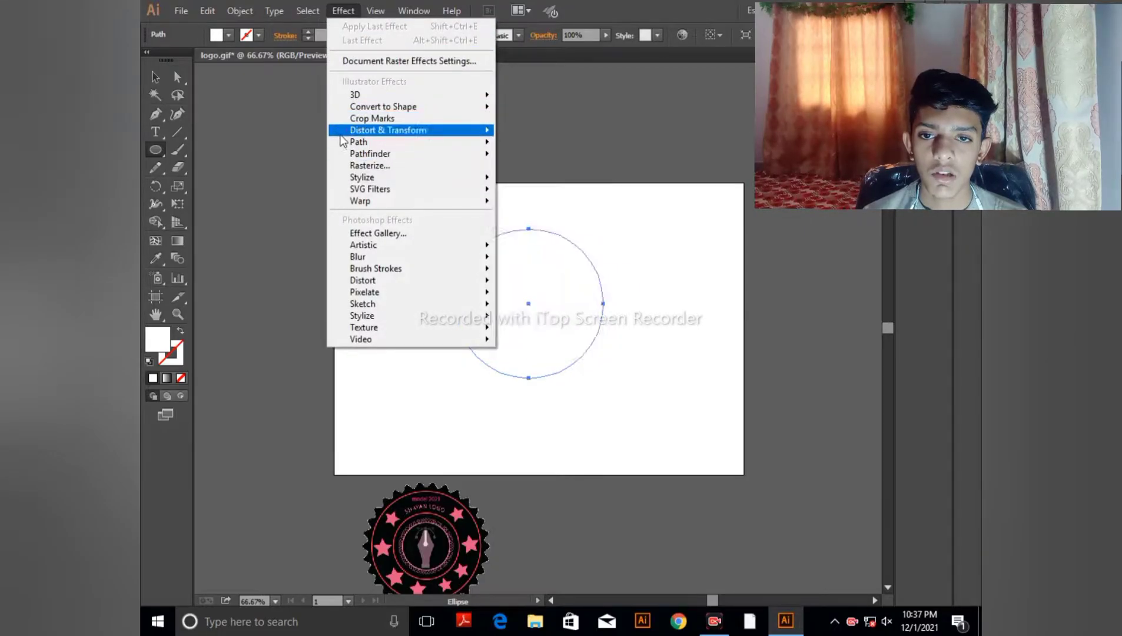
{"action": "mouse_move", "coordinate": [341, 136]}
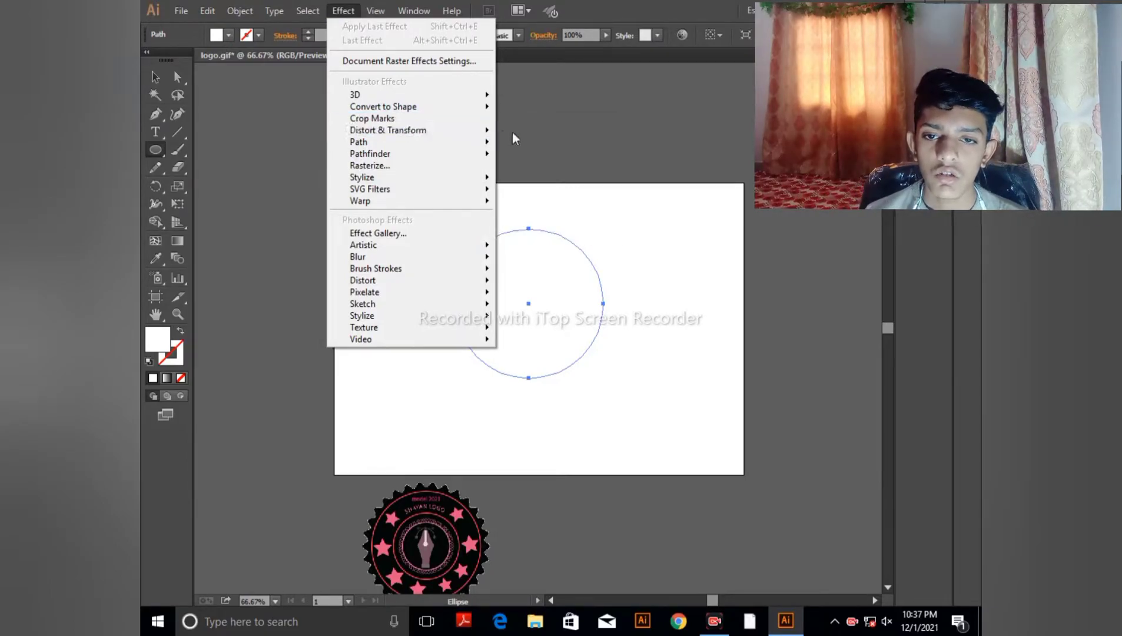
{"action": "mouse_move", "coordinate": [490, 136]}
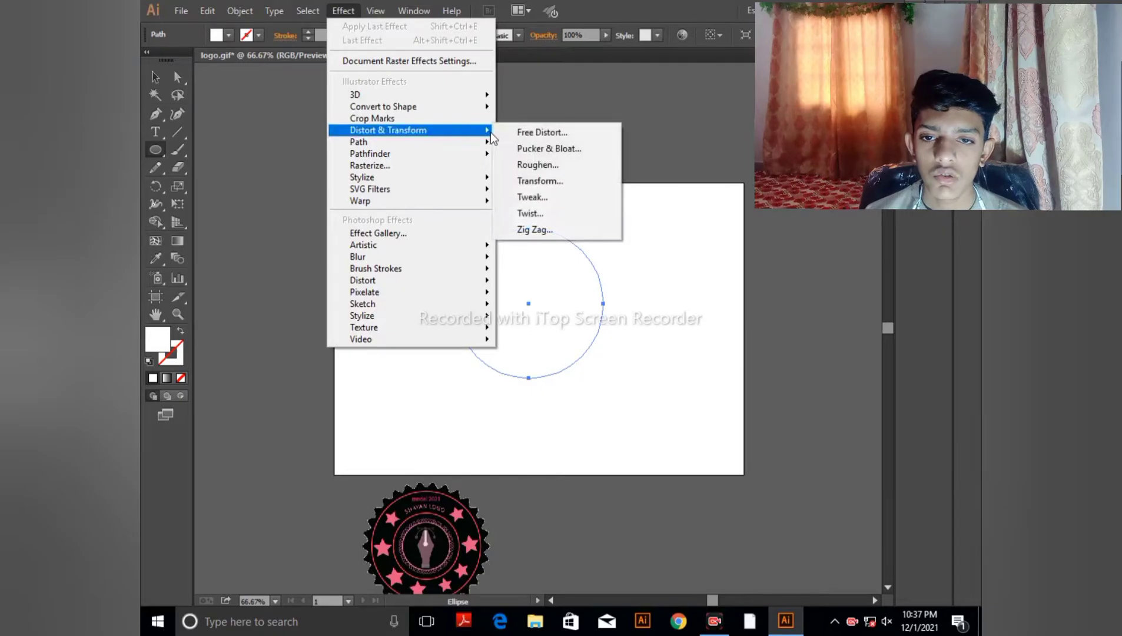
{"action": "left_click", "coordinate": [535, 229]}
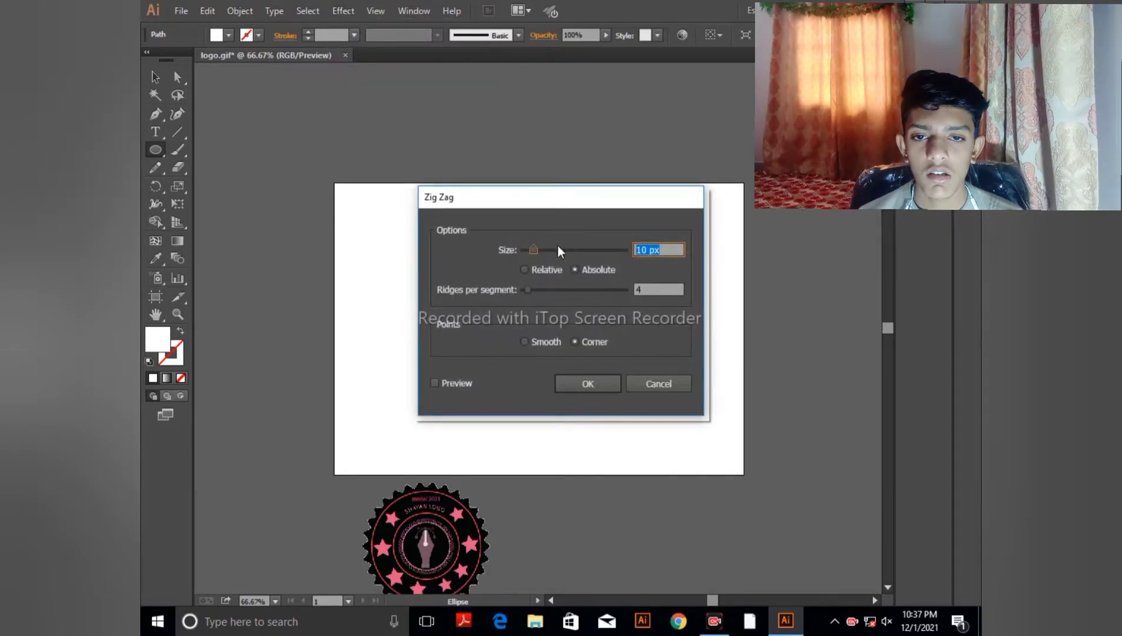
{"action": "left_click_drag", "start_coordinate": [512, 206], "coordinate": [240, 188]}
{"action": "left_click", "coordinate": [183, 362]}
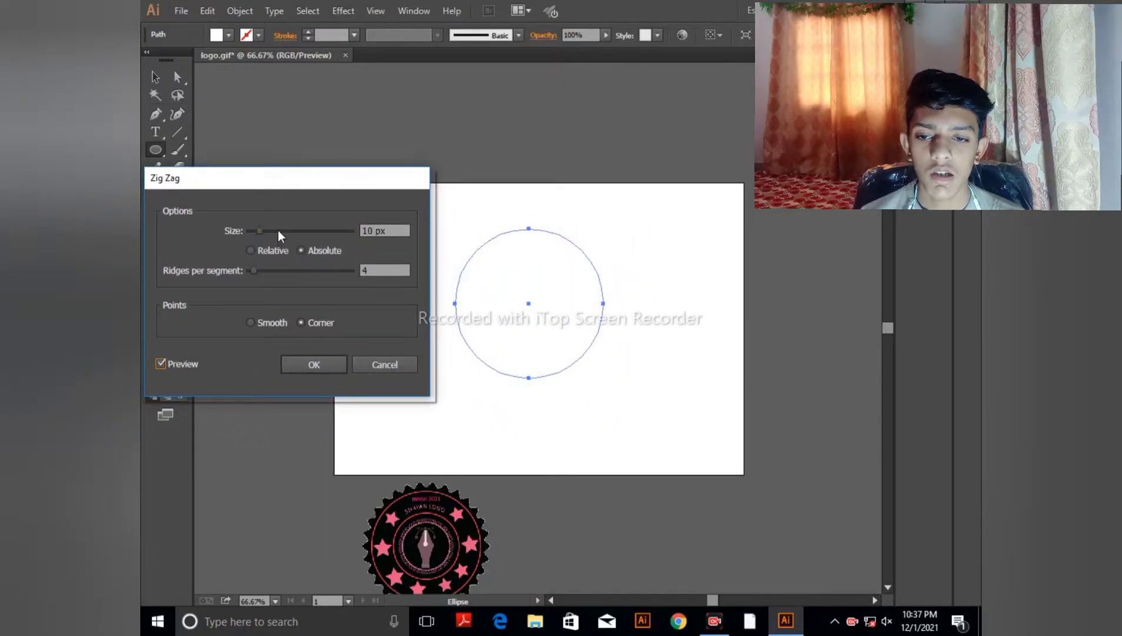
{"action": "mouse_move", "coordinate": [272, 230]}
{"action": "left_mouse_down"}
{"action": "mouse_move", "coordinate": [298, 231]}
{"action": "mouse_move", "coordinate": [268, 226]}
{"action": "left_mouse_up"}
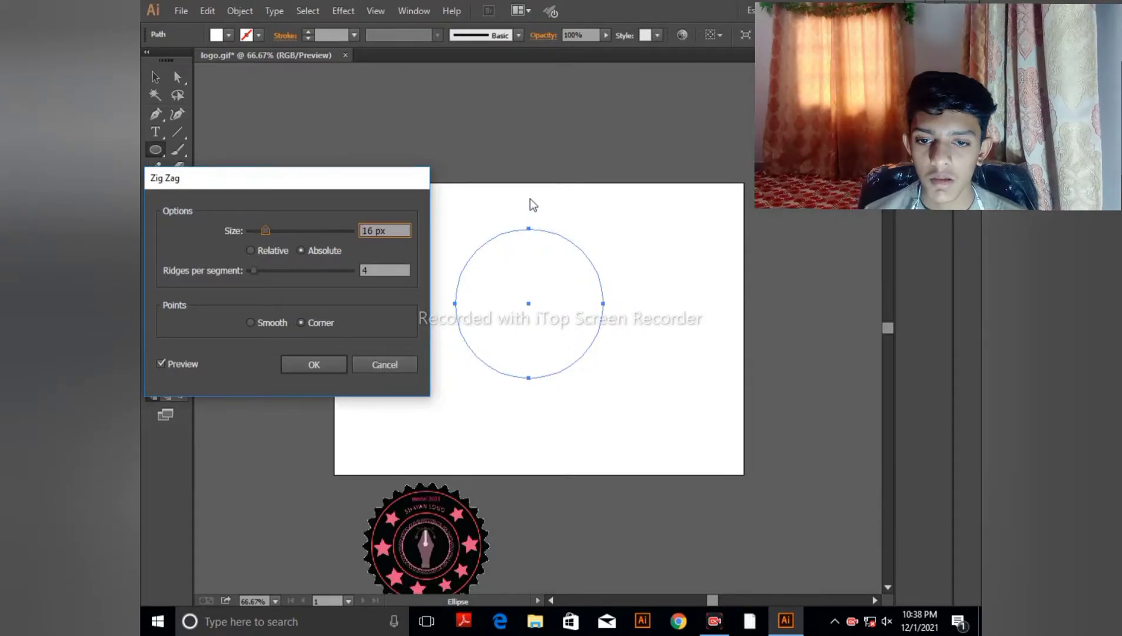
{"action": "left_click", "coordinate": [403, 363]}
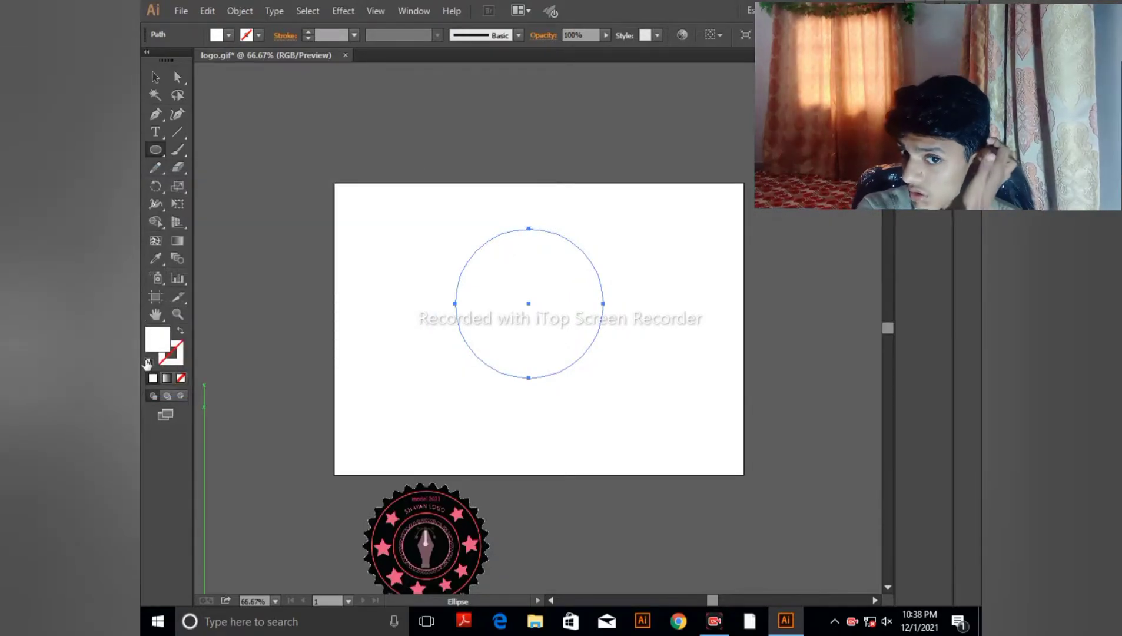
Fill the circle with dark red, hex 911717.
{"action": "double_click", "coordinate": [165, 338]}
{"action": "left_click", "coordinate": [699, 448]}
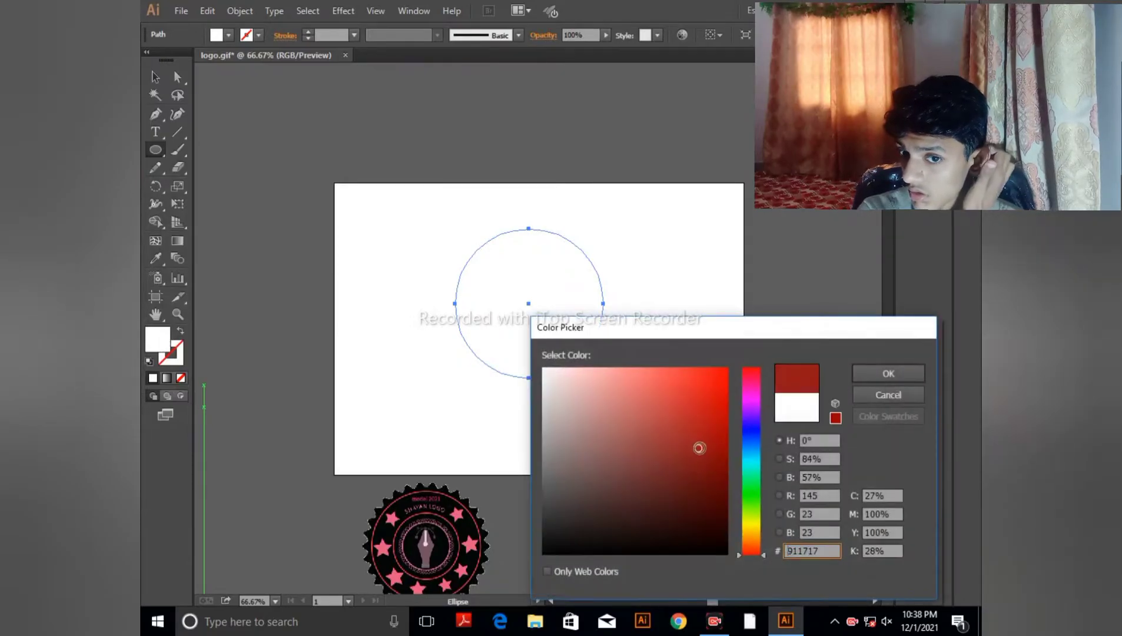
{"action": "left_click", "coordinate": [888, 375]}
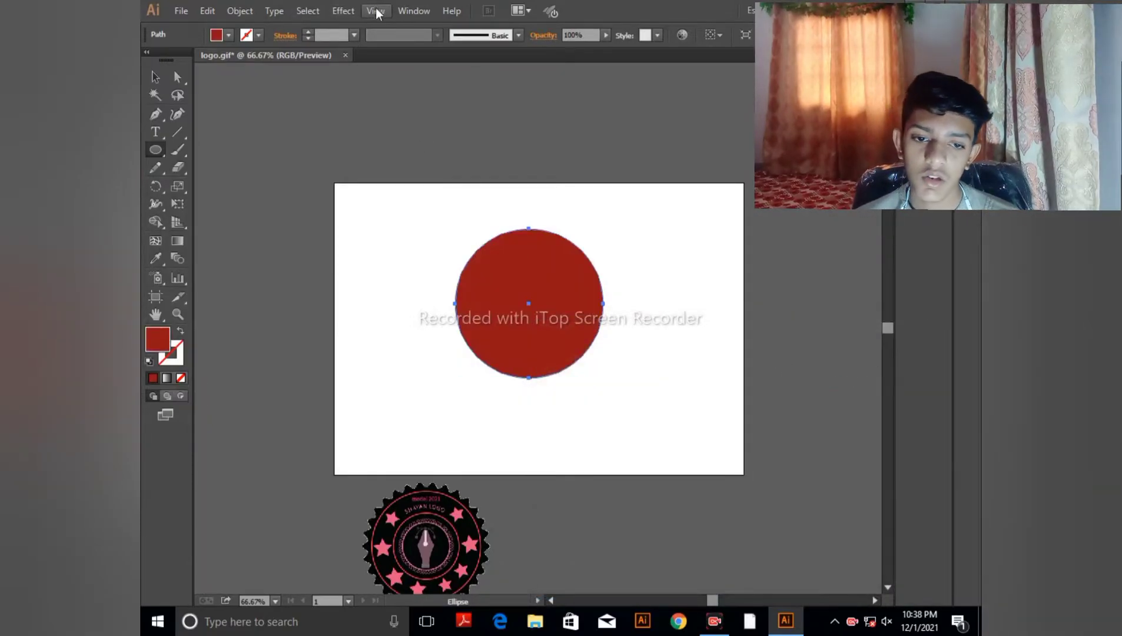
Apply a Zig Zag effect to the red circle with 6 px absolute size, 13 ridges per segment and smooth points.
{"action": "left_click", "coordinate": [344, 11]}
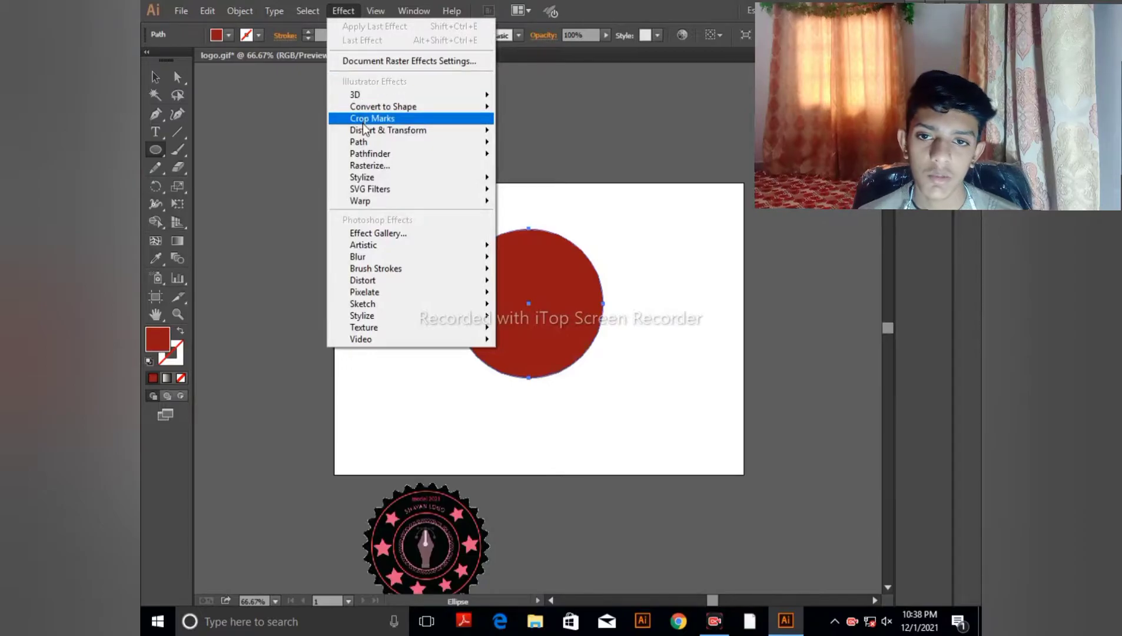
{"action": "mouse_move", "coordinate": [412, 130]}
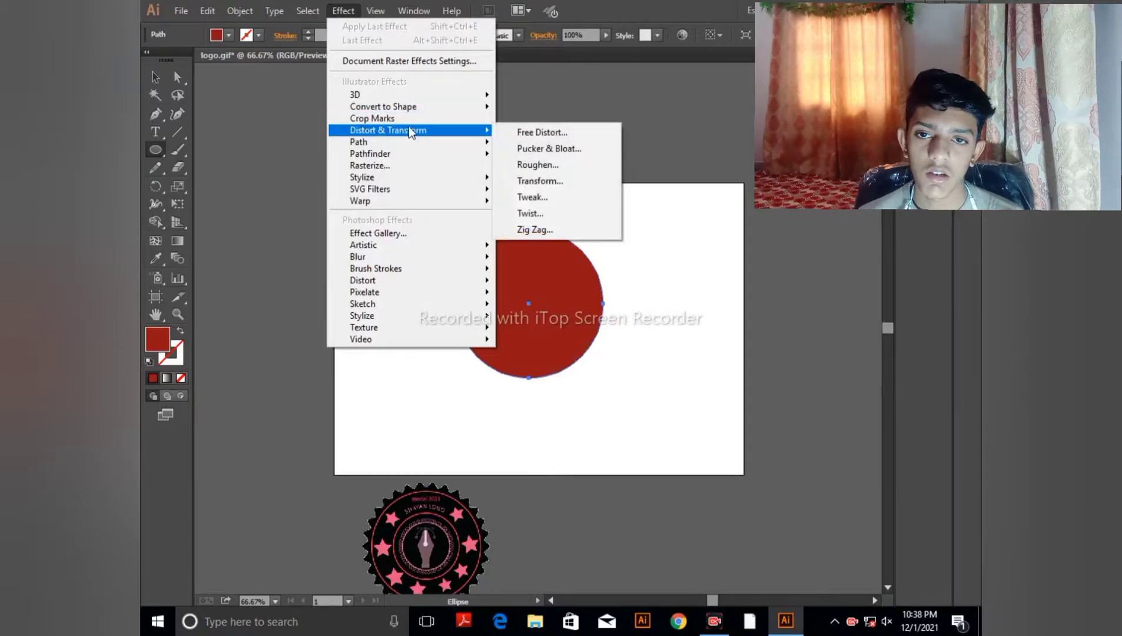
{"action": "left_click", "coordinate": [536, 231]}
{"action": "left_click", "coordinate": [181, 364]}
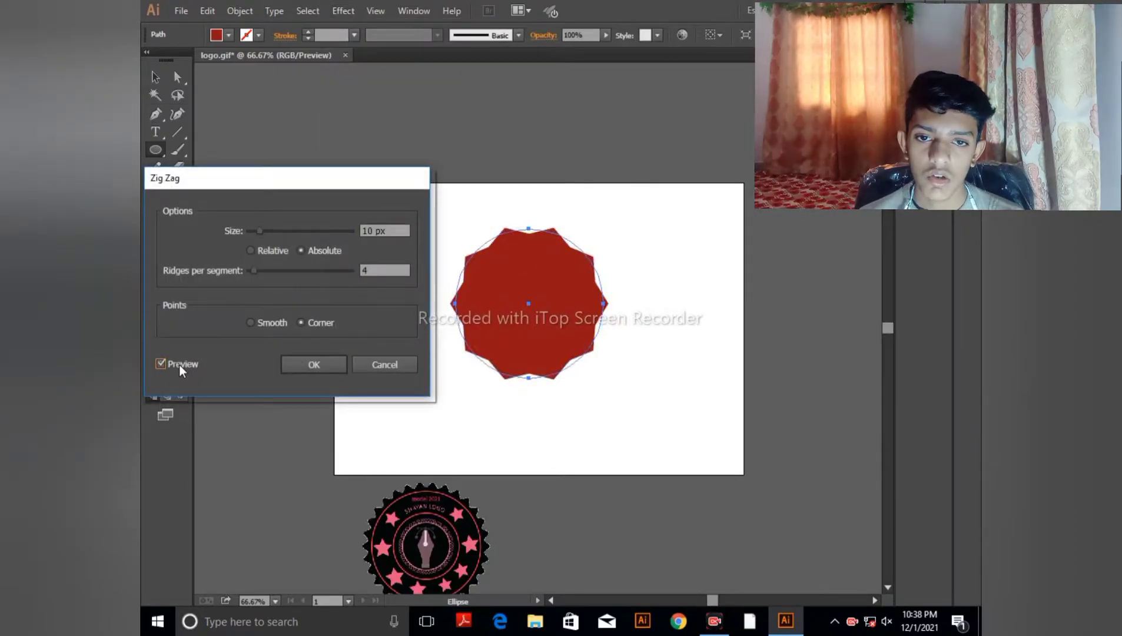
{"action": "left_click_drag", "start_coordinate": [259, 235], "coordinate": [254, 235]}
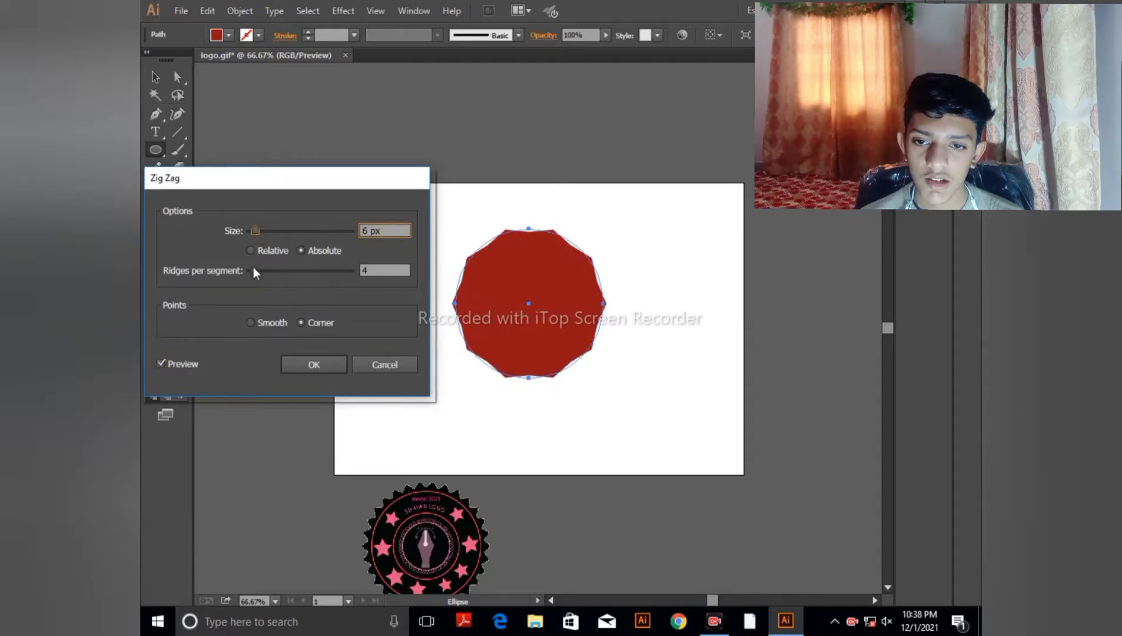
{"action": "left_click_drag", "start_coordinate": [253, 270], "coordinate": [264, 272]}
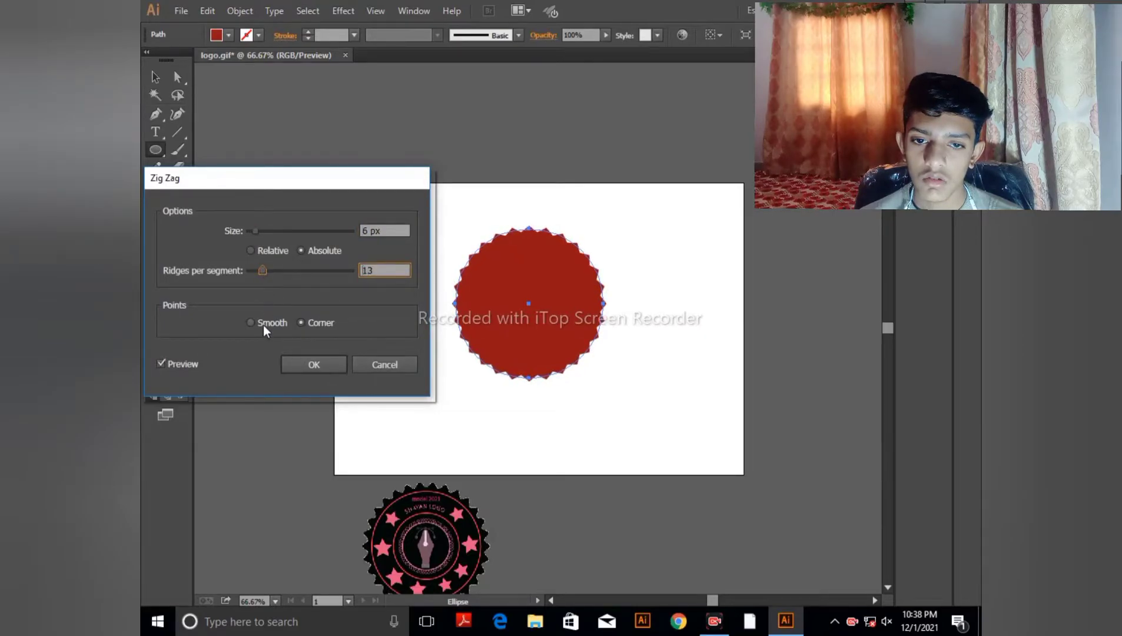
{"action": "left_click", "coordinate": [261, 324]}
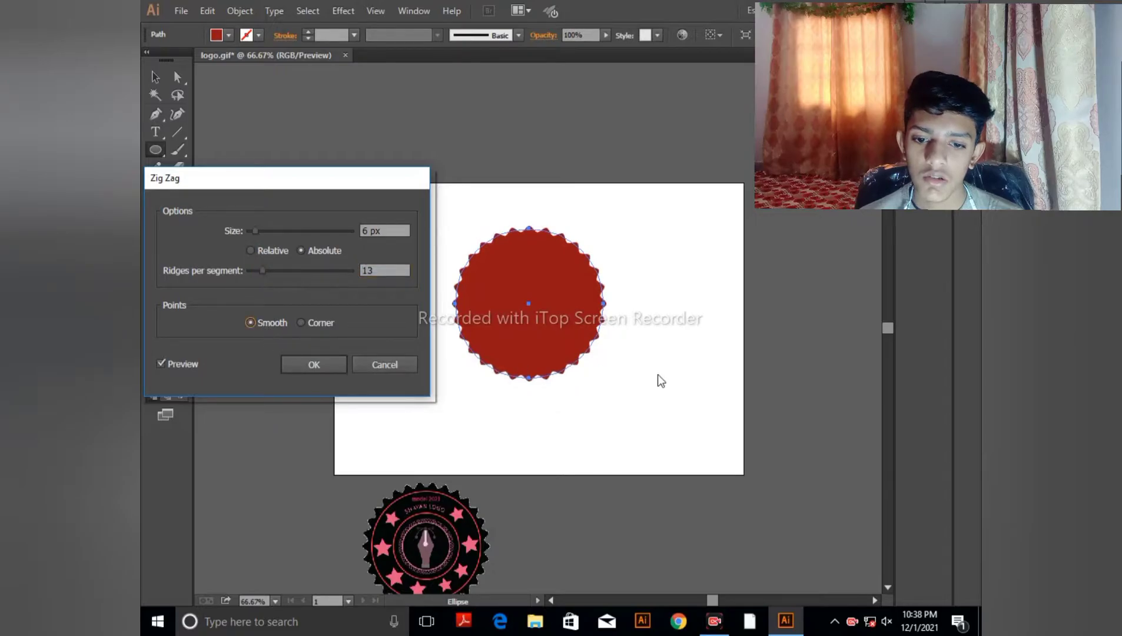
{"action": "left_click", "coordinate": [314, 365]}
{"action": "left_click", "coordinate": [646, 419]}
{"action": "left_click", "coordinate": [619, 333]}
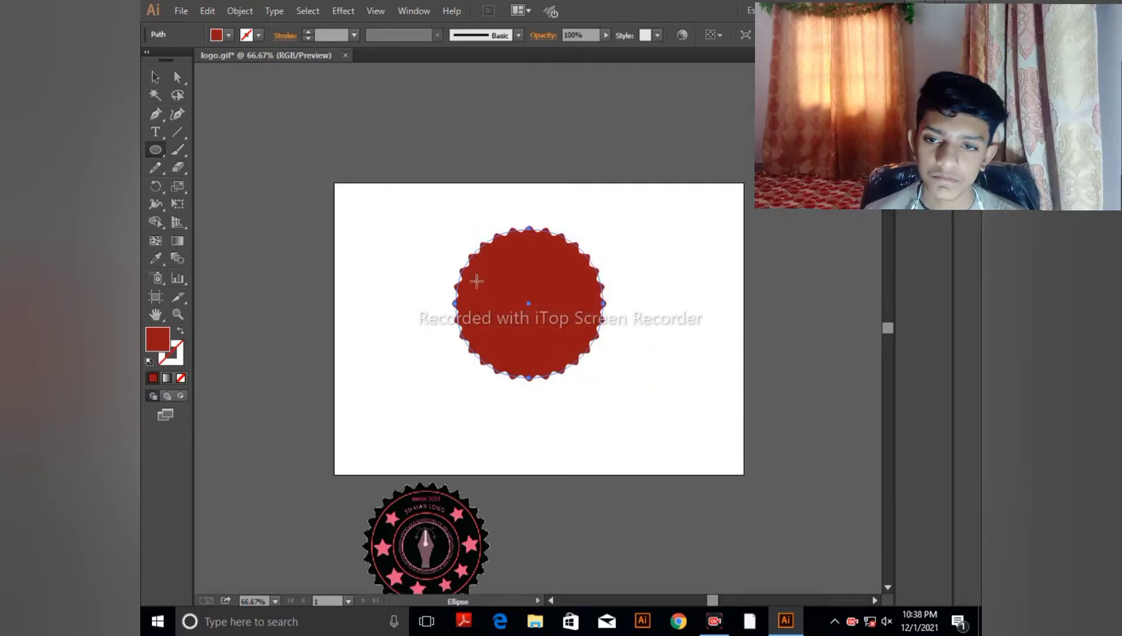
Draw a smaller circle centred inside the red zigzag badge.
{"action": "left_click_drag", "start_coordinate": [475, 265], "coordinate": [562, 360]}
{"action": "left_click", "coordinate": [155, 77]}
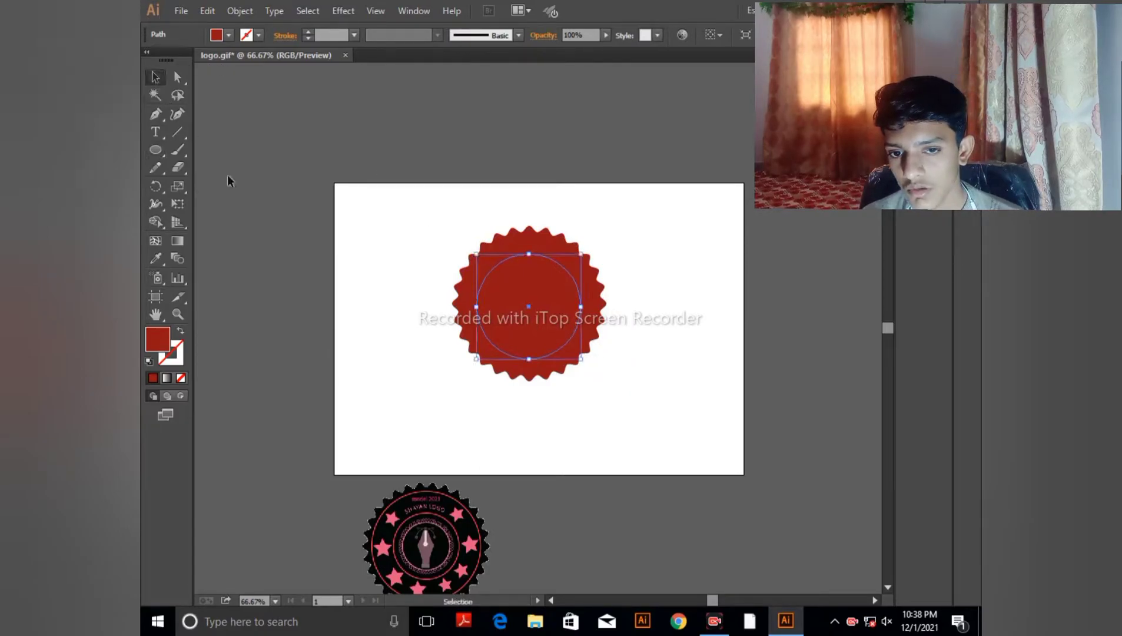
{"action": "left_click_drag", "start_coordinate": [559, 321], "coordinate": [558, 321]}
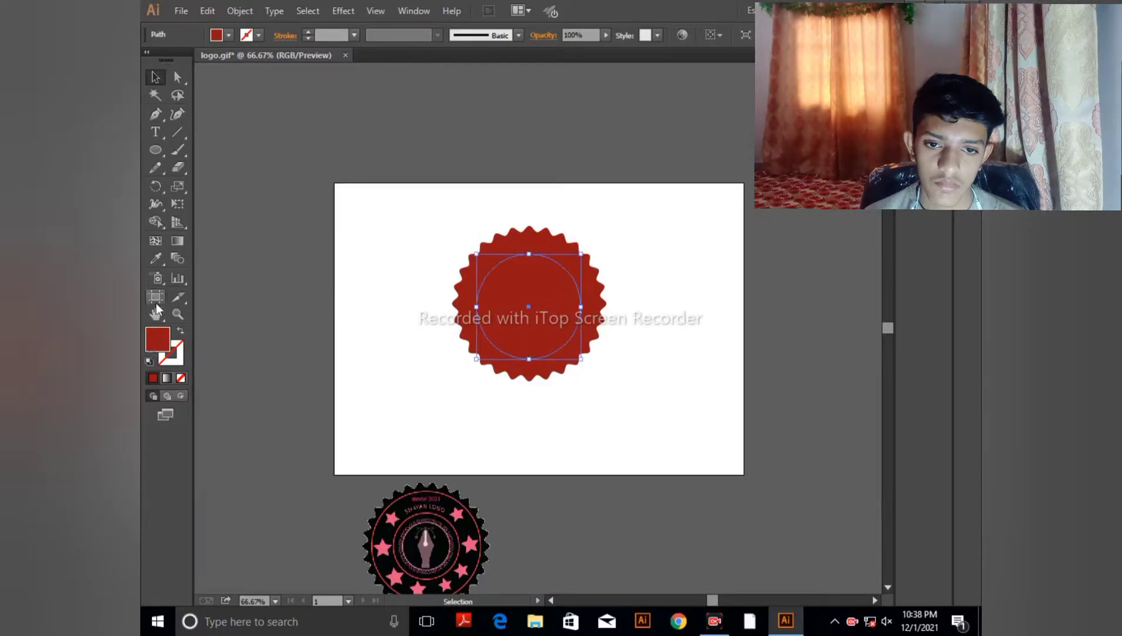
Remove the inner circle's fill and give it a solid dark red stroke.
{"action": "left_click", "coordinate": [181, 379]}
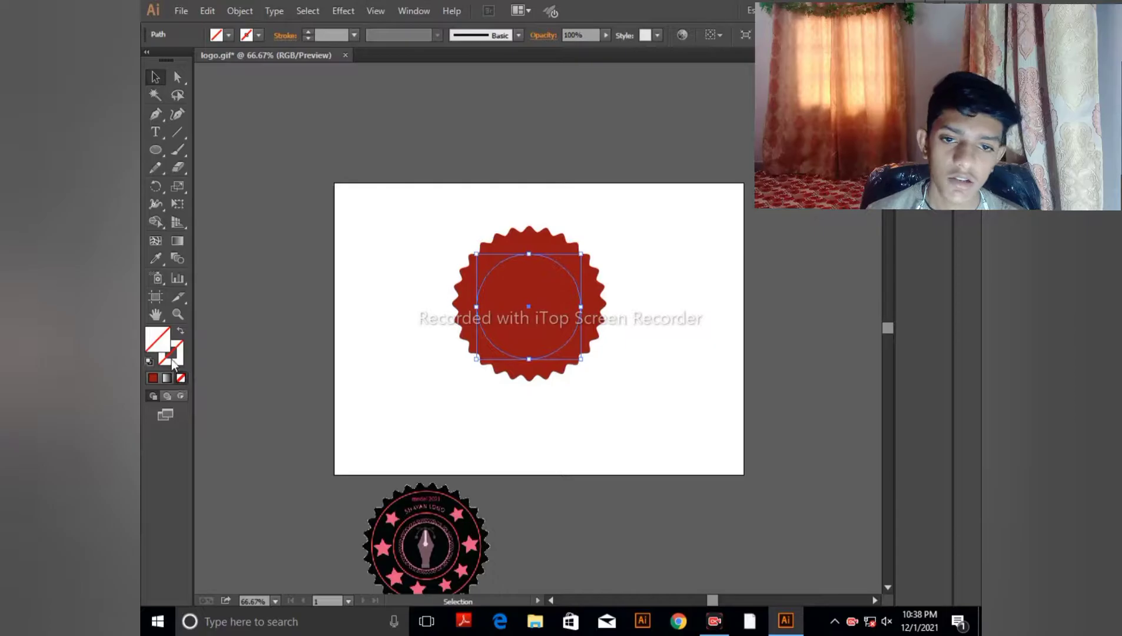
{"action": "left_click", "coordinate": [182, 360]}
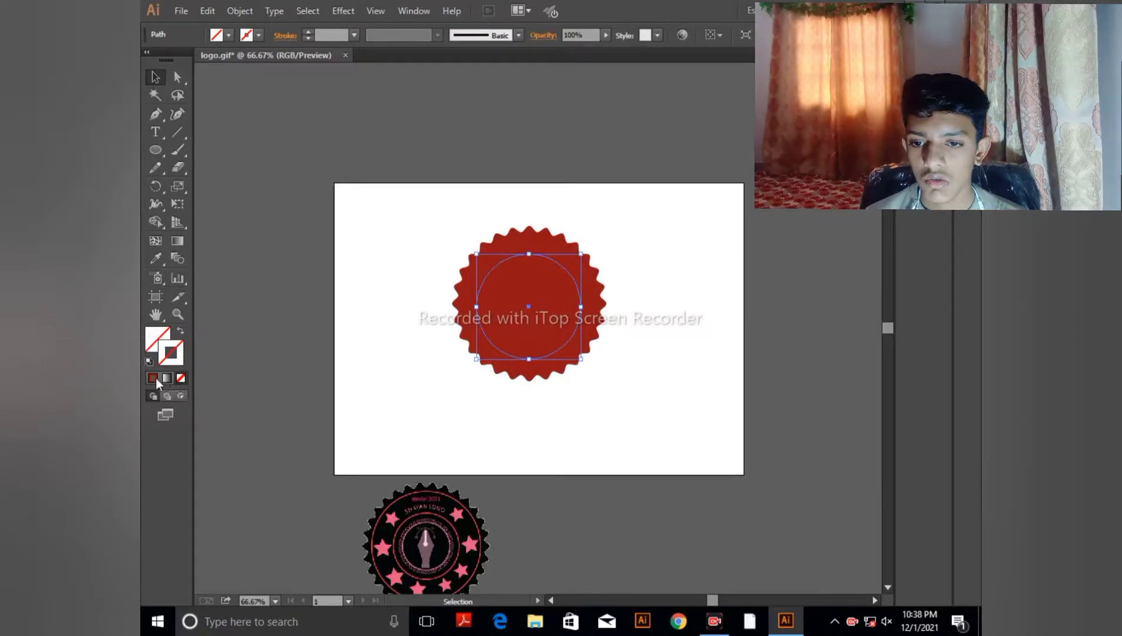
{"action": "left_click", "coordinate": [152, 378]}
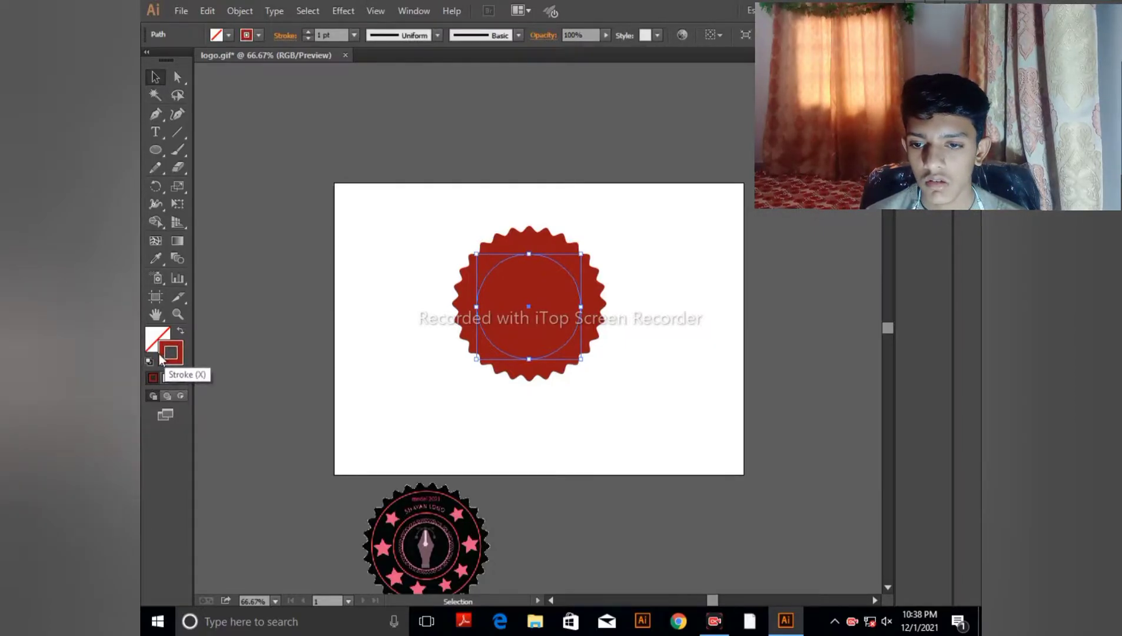
Set the inner circle's stroke to dark brown, RGB 58, 46, 46, with a 2 pt weight.
{"action": "double_click", "coordinate": [161, 359]}
{"action": "mouse_move", "coordinate": [644, 448]}
{"action": "left_mouse_down"}
{"action": "mouse_move", "coordinate": [664, 481]}
{"action": "mouse_move", "coordinate": [581, 511]}
{"action": "left_mouse_up"}
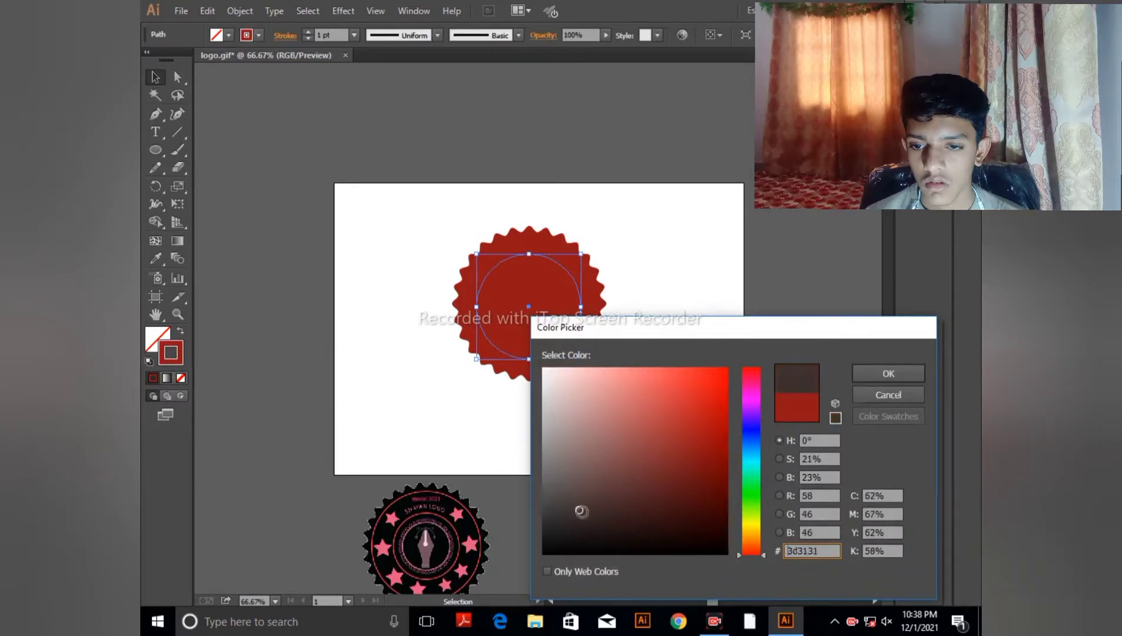
{"action": "left_click", "coordinate": [893, 375]}
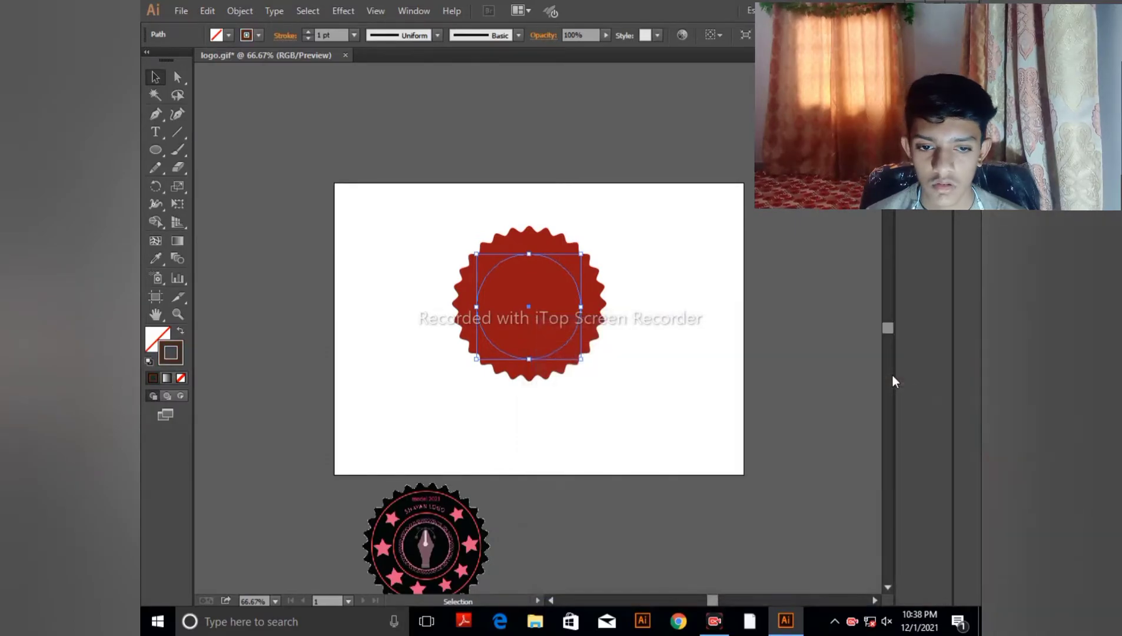
{"action": "left_click", "coordinate": [307, 33]}
{"action": "left_click", "coordinate": [298, 103]}
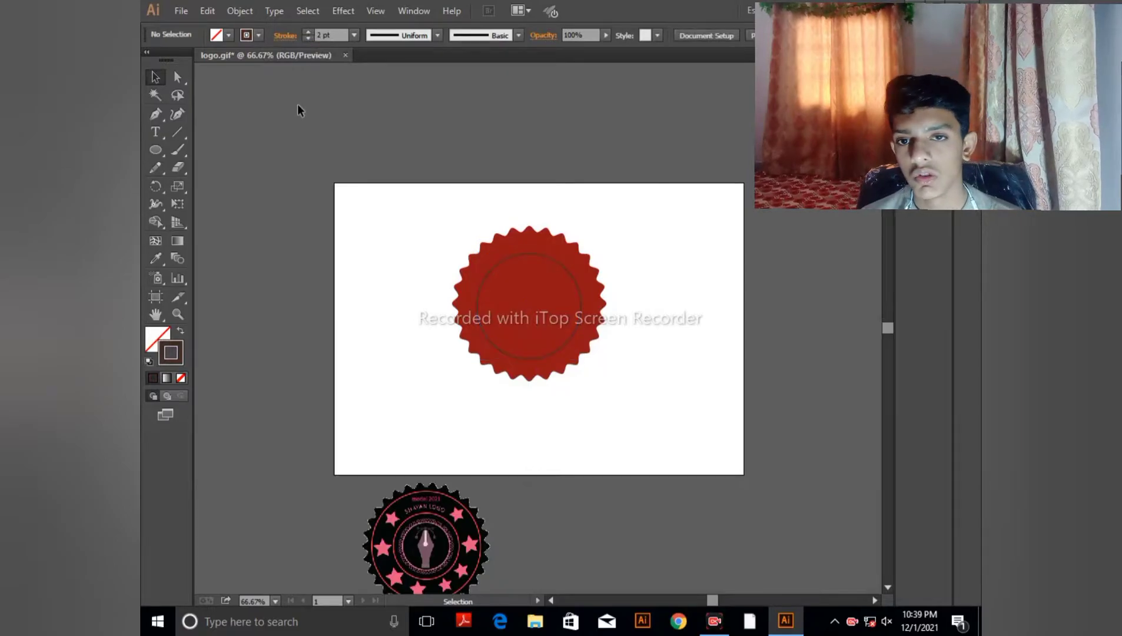
Draw a second, smaller unfilled circle near the centre of the badge, inside the first inner ring.
{"action": "mouse_move", "coordinate": [614, 407]}
{"action": "left_mouse_down"}
{"action": "mouse_move", "coordinate": [288, 458]}
{"action": "mouse_move", "coordinate": [141, 254]}
{"action": "left_mouse_up"}
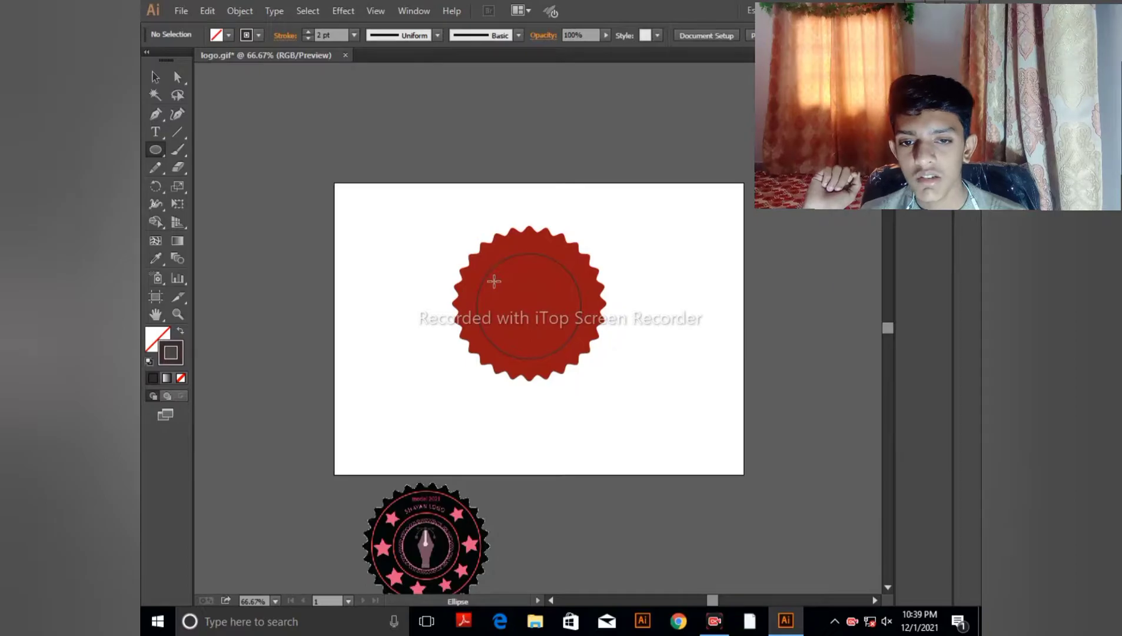
{"action": "left_click_drag", "start_coordinate": [493, 276], "coordinate": [551, 341]}
{"action": "key", "text": "shift"}
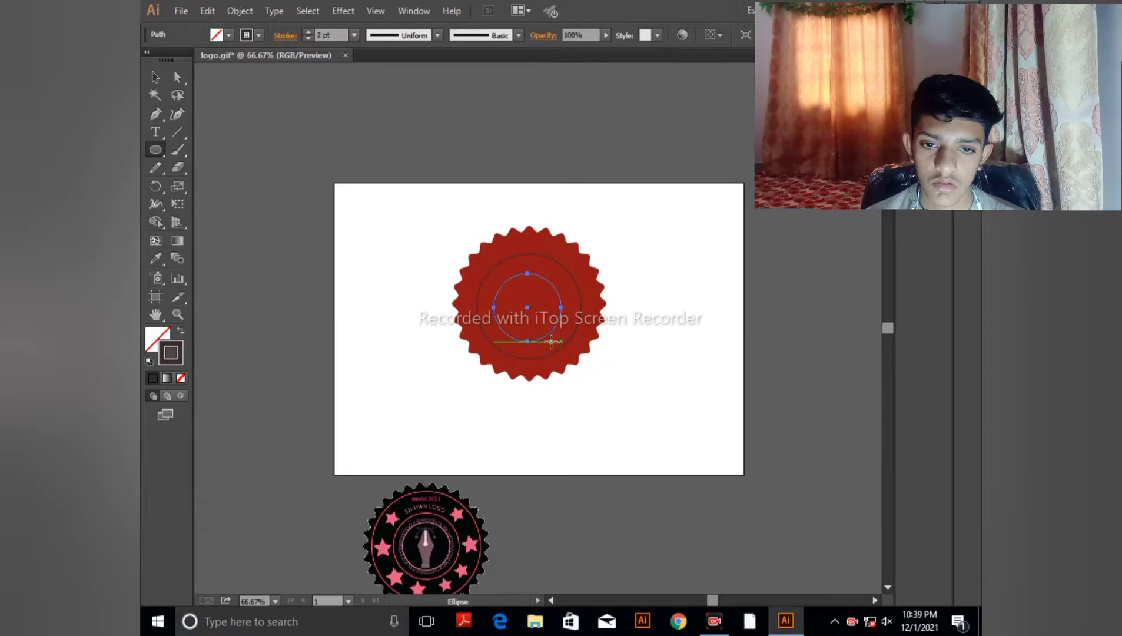
{"action": "left_click_drag", "start_coordinate": [230, 131], "coordinate": [236, 195]}
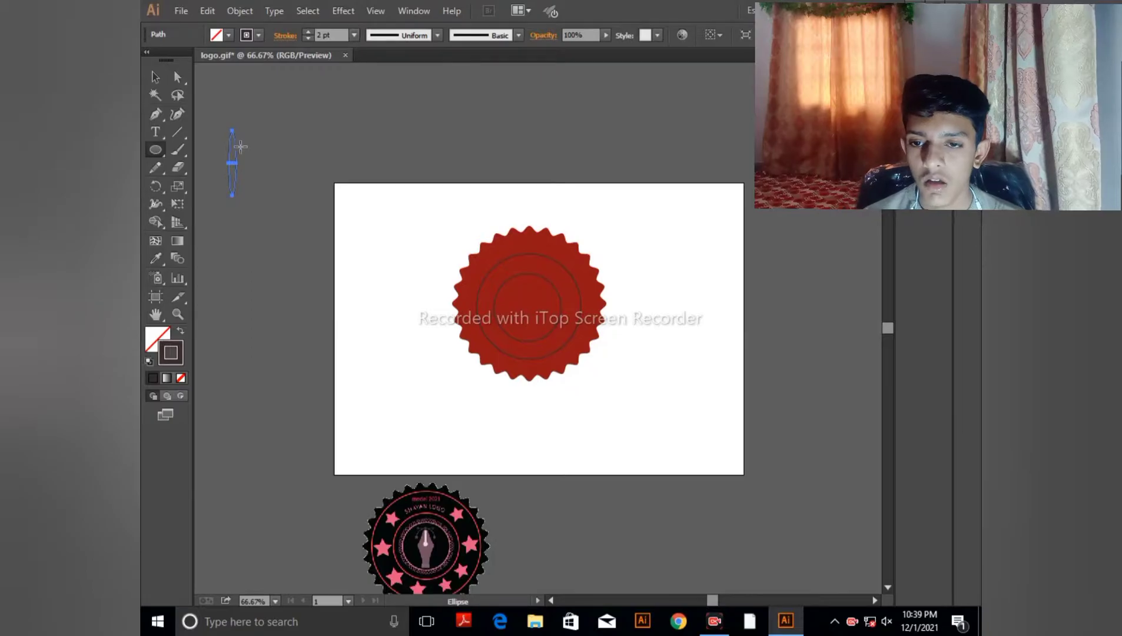
{"action": "left_click", "coordinate": [149, 193]}
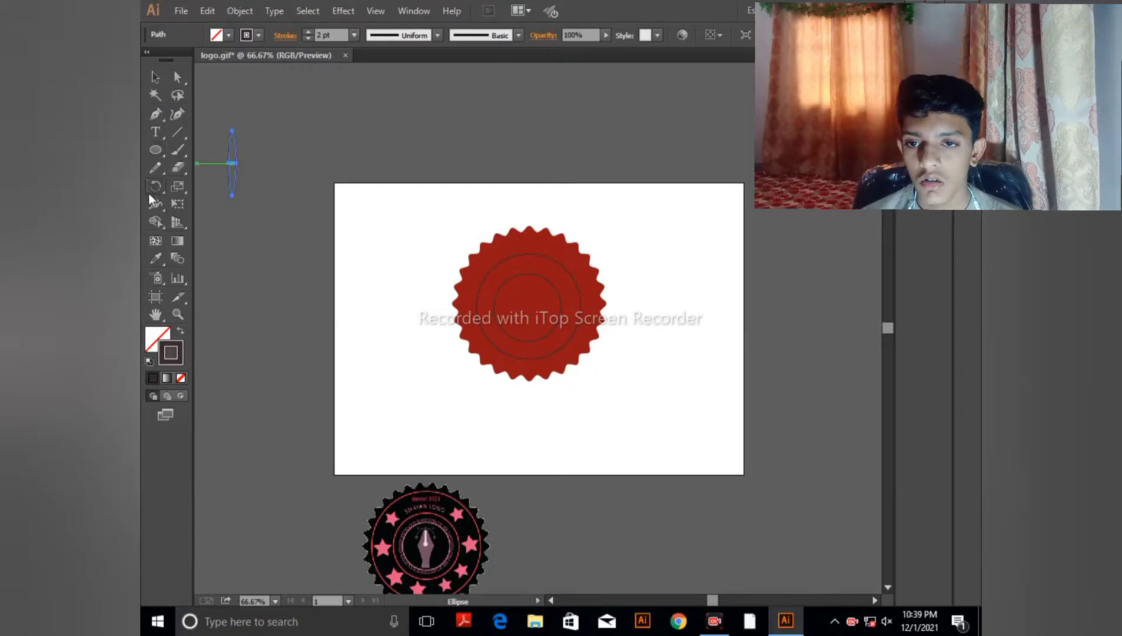
{"action": "left_click", "coordinate": [246, 142], "text": "alt"}
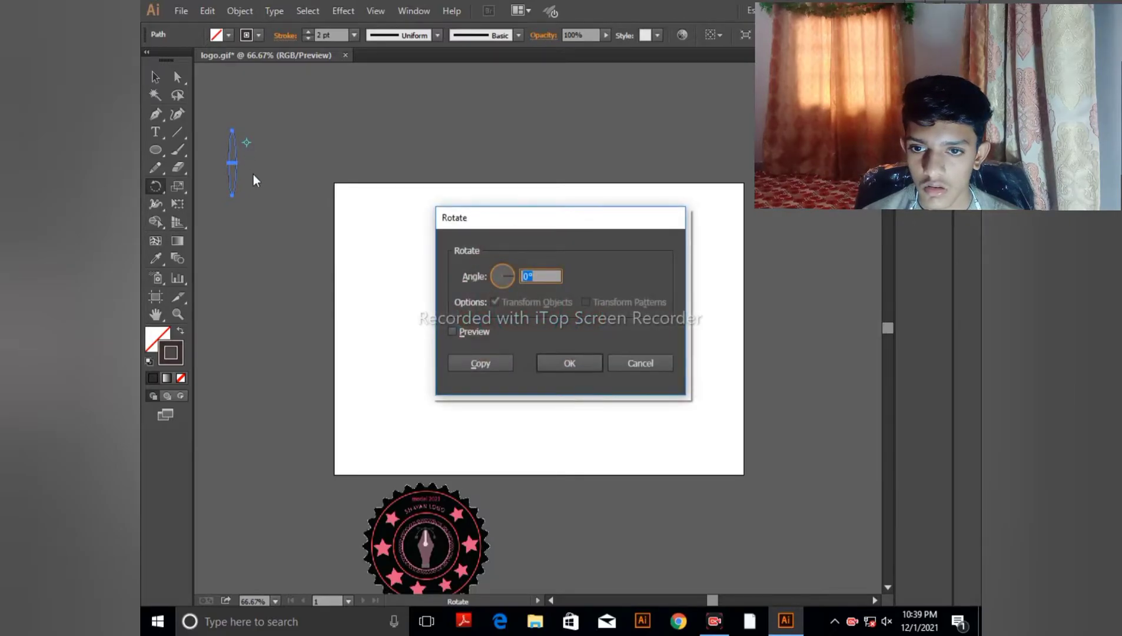
{"action": "left_click", "coordinate": [638, 362]}
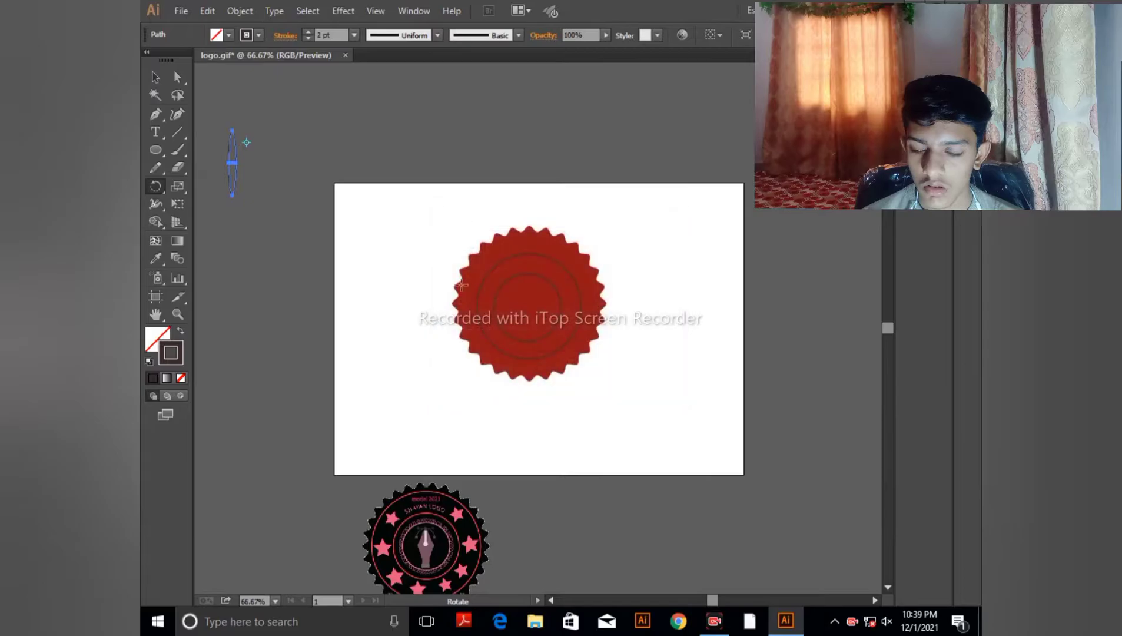
{"action": "key", "text": "ctrl+z"}
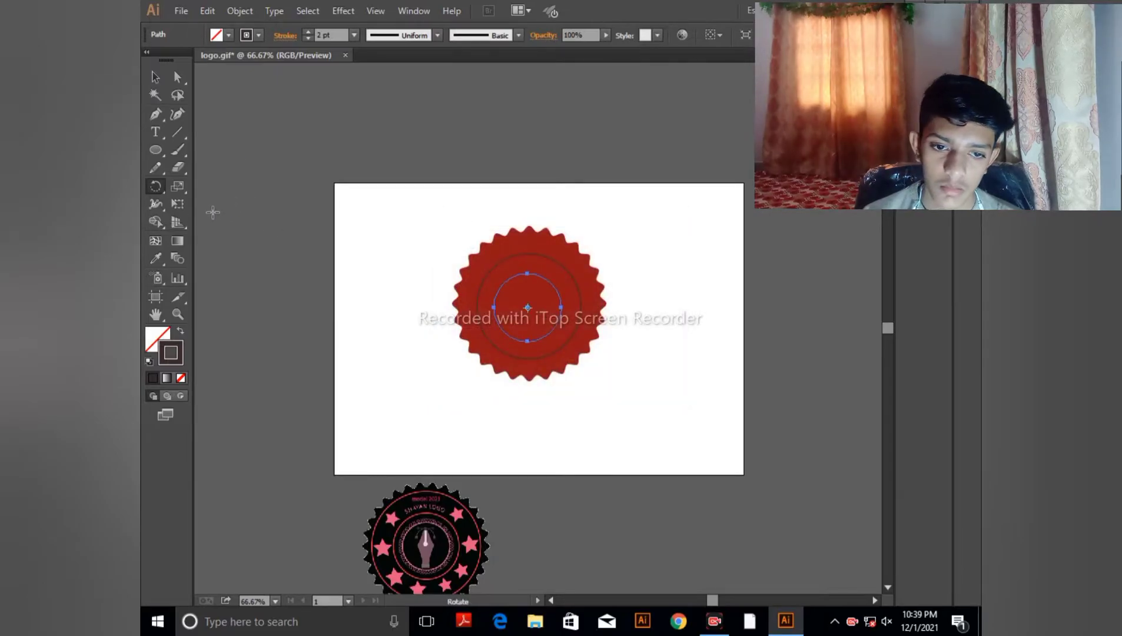
{"action": "left_click_drag", "start_coordinate": [221, 158], "coordinate": [246, 217]}
{"action": "left_click_drag", "start_coordinate": [371, 229], "coordinate": [386, 259]}
Draw a narrow vertical ellipse outside the artboard and place its rotation origin at the ellipse's centre.
{"action": "left_click", "coordinate": [154, 150]}
{"action": "left_click_drag", "start_coordinate": [237, 145], "coordinate": [241, 211]}
{"action": "left_click", "coordinate": [156, 187]}
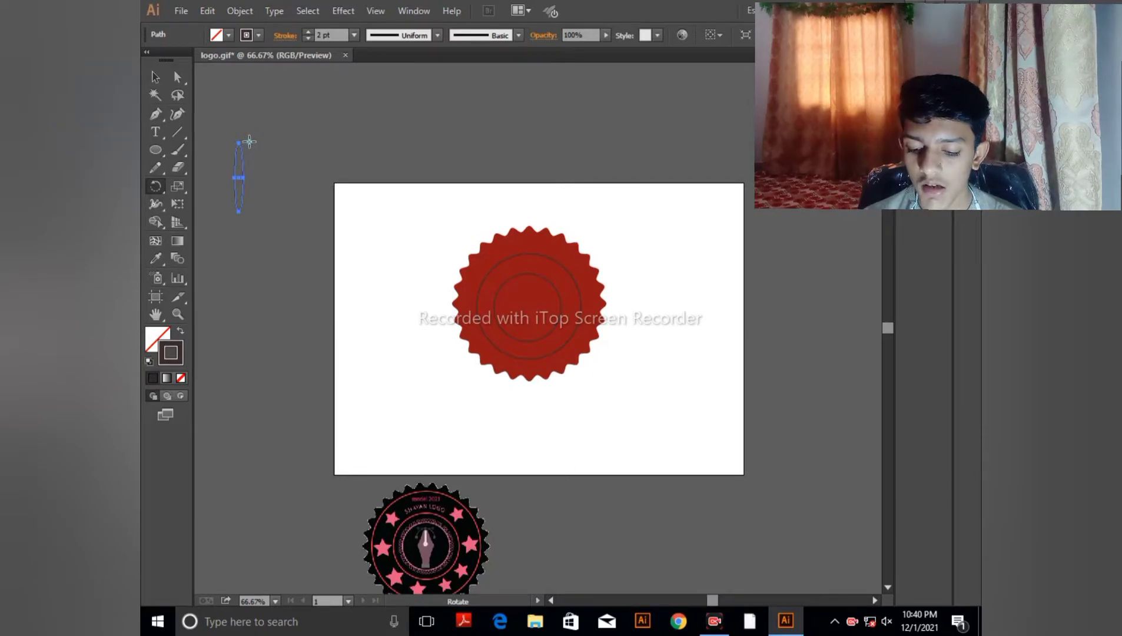
{"action": "left_click", "coordinate": [240, 177], "text": "alt"}
{"action": "left_click", "coordinate": [651, 363]}
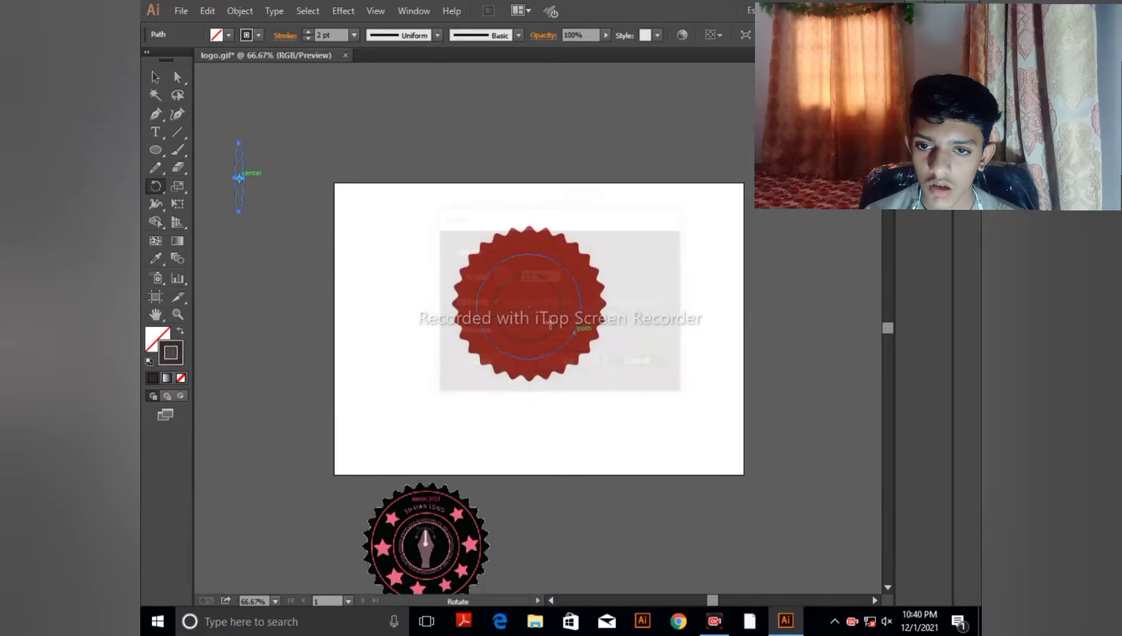
Make a slightly rotated copy of the narrow ellipse about its centre and repeat the transformation until the copies form a full round rosette.
{"action": "mouse_move", "coordinate": [239, 141]}
{"action": "left_mouse_down"}
{"action": "mouse_move", "coordinate": [254, 143]}
{"action": "mouse_move", "coordinate": [244, 142]}
{"action": "left_mouse_up"}
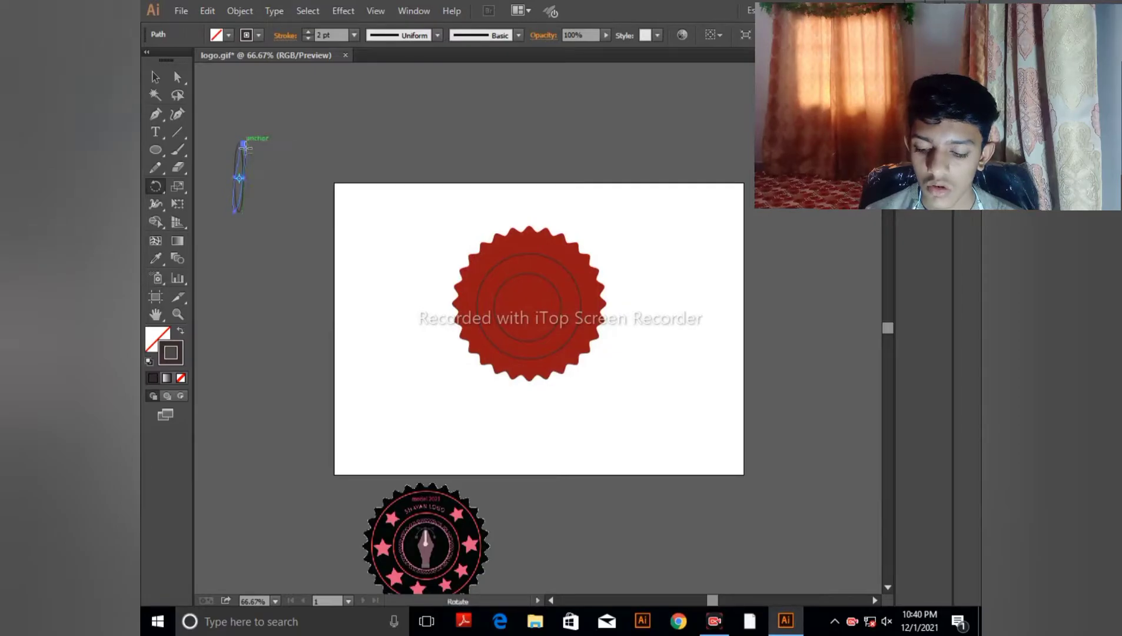
{"action": "key", "text": "ctrl+d"}
{"action": "key", "text": "ctrl+d"}
{"action": "key", "text": "ctrl+d"}
{"action": "key", "text": "ctrl+d"}
{"action": "key", "text": "ctrl+d"}
{"action": "key", "text": "ctrl+d"}
{"action": "key", "text": "ctrl+d"}
{"action": "key", "text": "ctrl+d"}
{"action": "key", "text": "ctrl+d"}
{"action": "key", "text": "ctrl+d"}
{"action": "key", "text": "ctrl+d"}
{"action": "key", "text": "ctrl+d"}
{"action": "key", "text": "ctrl+d"}
{"action": "key", "text": "ctrl+d"}
{"action": "key", "text": "ctrl+d"}
{"action": "key", "text": "ctrl+d"}
{"action": "key", "text": "ctrl+d"}
{"action": "key", "text": "ctrl+d"}
{"action": "key", "text": "ctrl+d"}
{"action": "key", "text": "ctrl+d"}
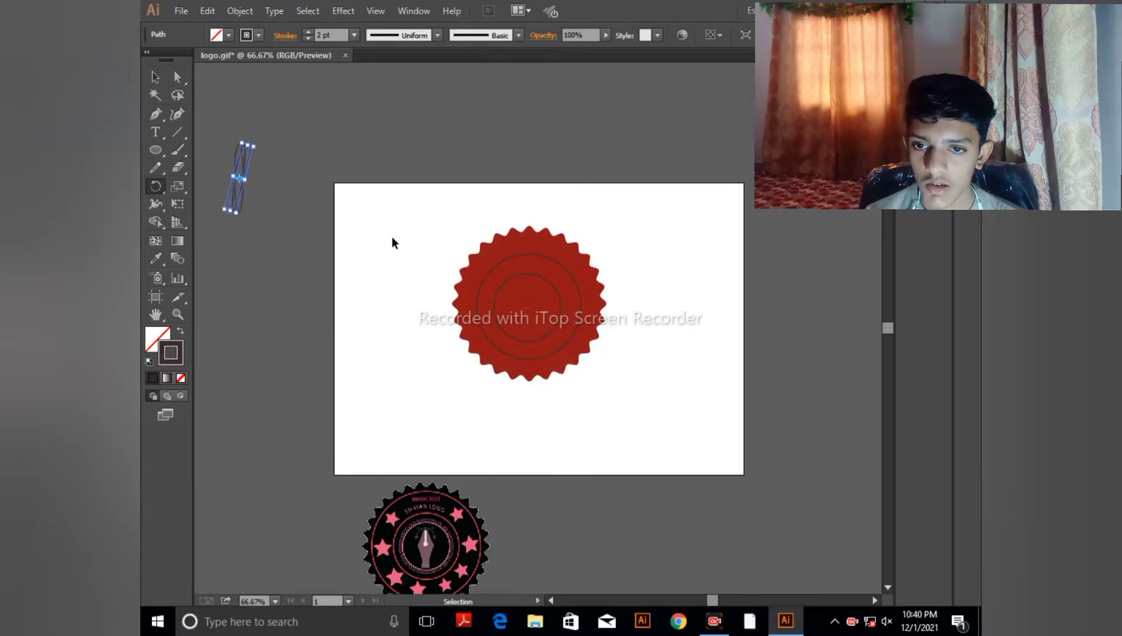
{"action": "key", "text": "ctrl+d"}
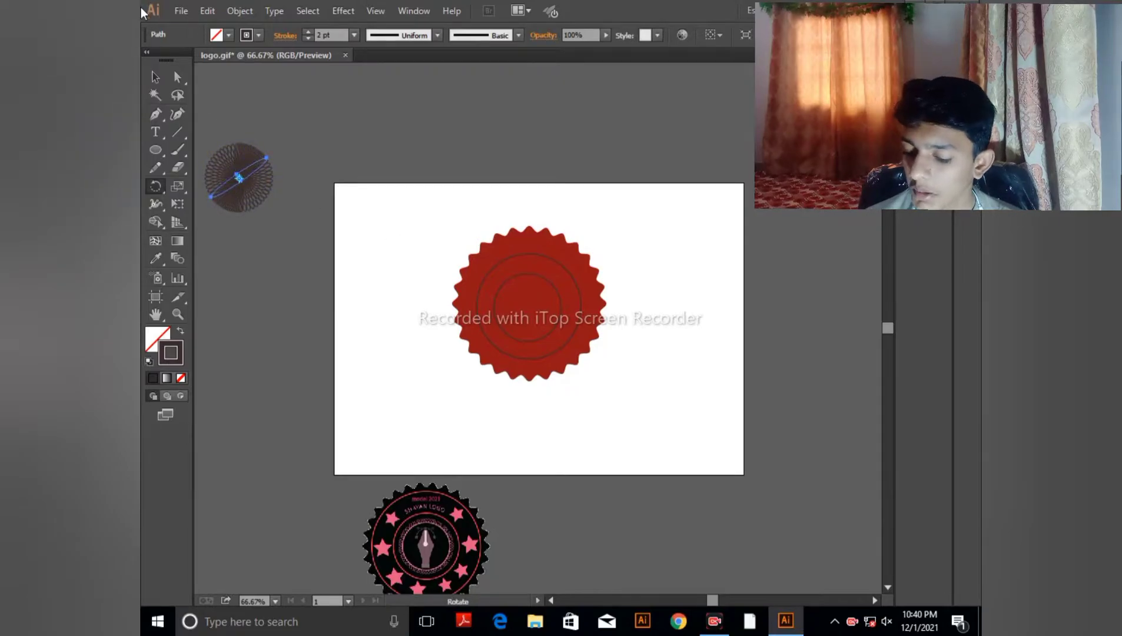
Scale the whole ellipse rosette down to about 116 px wide and move it into the badge's smallest circle.
{"action": "left_click", "coordinate": [153, 78]}
{"action": "left_click", "coordinate": [306, 142]}
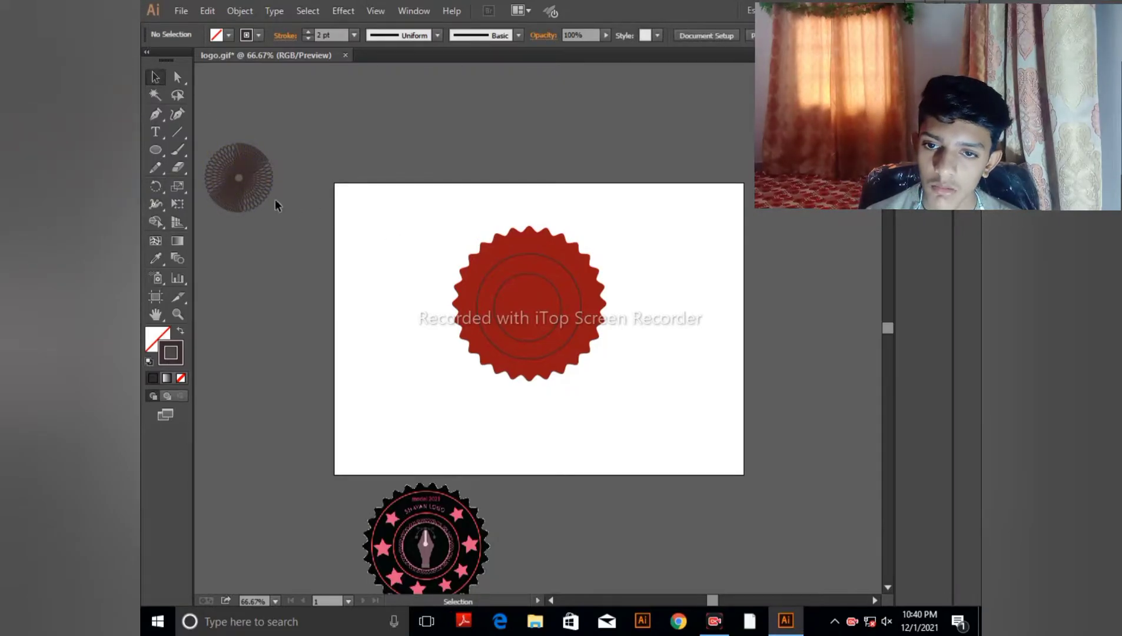
{"action": "left_click_drag", "start_coordinate": [204, 136], "coordinate": [250, 205]}
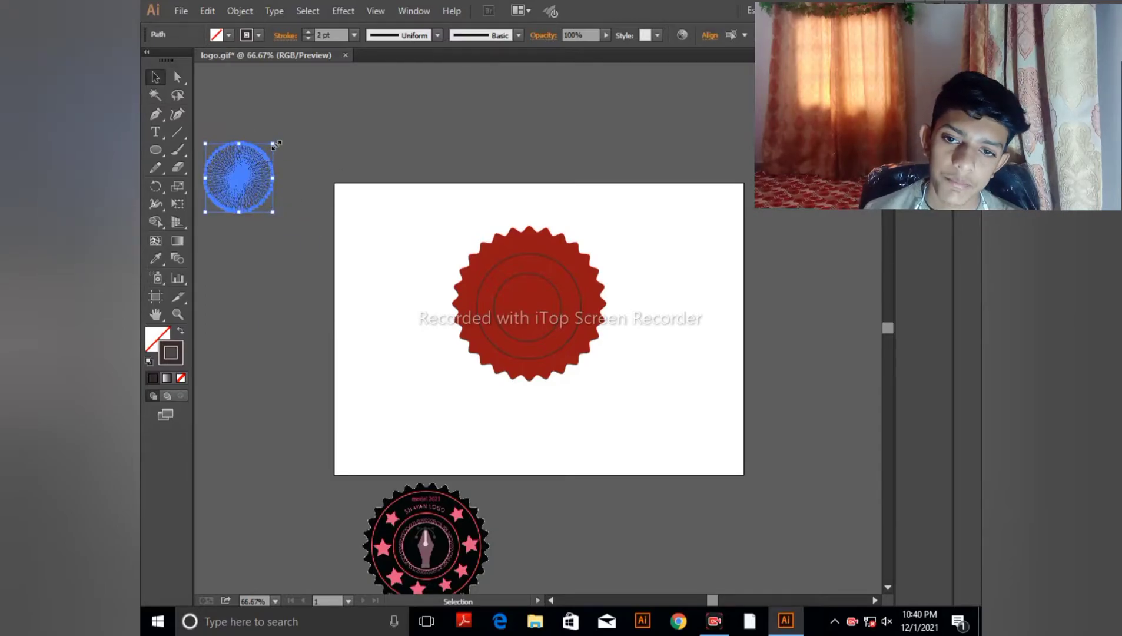
{"action": "left_click_drag", "start_coordinate": [276, 144], "coordinate": [266, 154]}
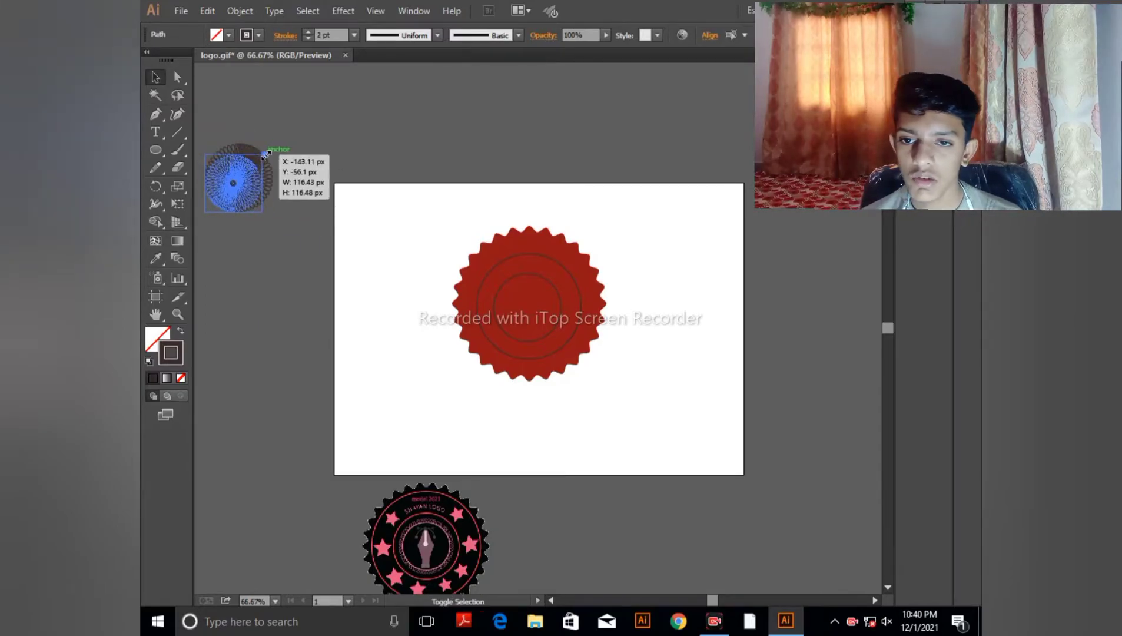
{"action": "left_click", "coordinate": [372, 327]}
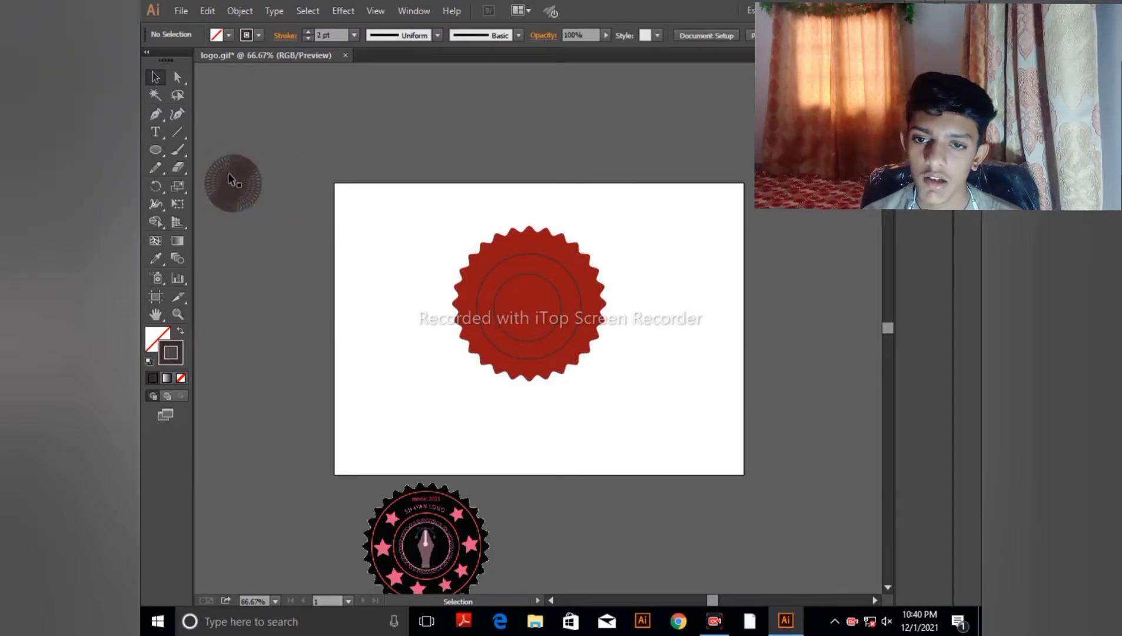
{"action": "left_click_drag", "start_coordinate": [236, 189], "coordinate": [528, 307]}
Align the zigzag badge, both rings and the rosette to each other by their horizontal and vertical centres.
{"action": "left_click_drag", "start_coordinate": [374, 188], "coordinate": [754, 468]}
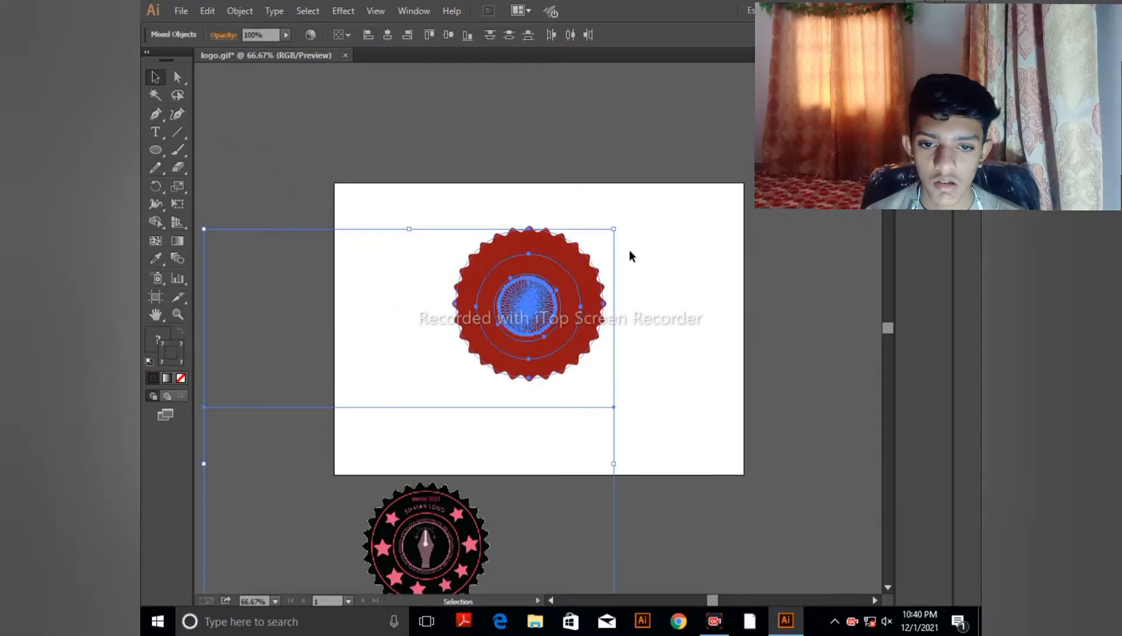
{"action": "left_click_drag", "start_coordinate": [432, 223], "coordinate": [623, 343]}
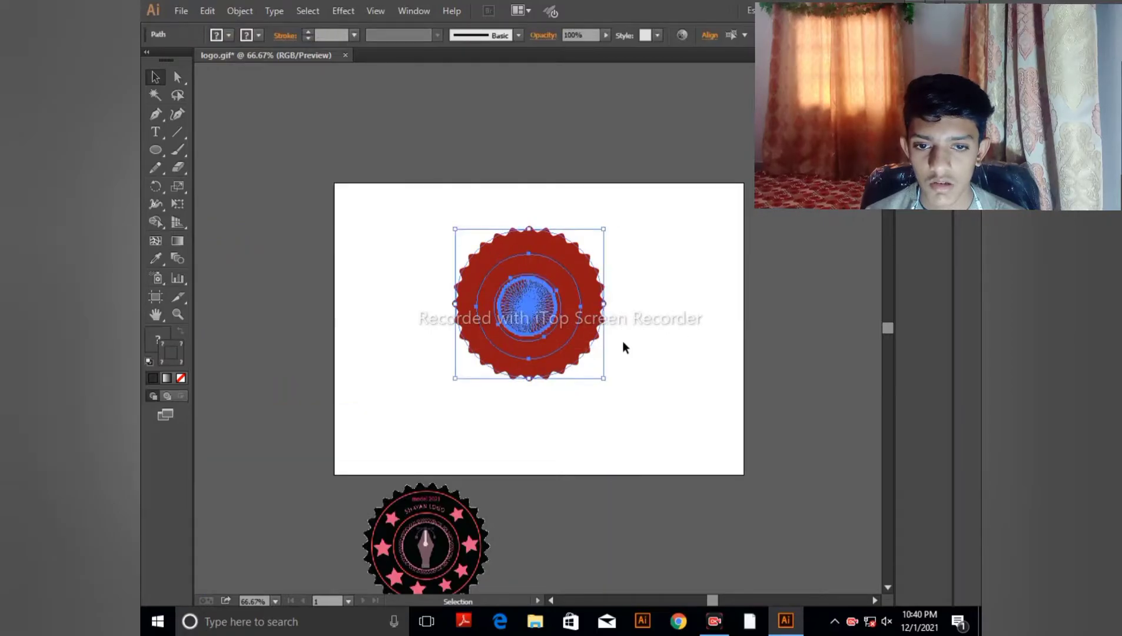
{"action": "left_click", "coordinate": [710, 36]}
{"action": "left_click", "coordinate": [587, 73]}
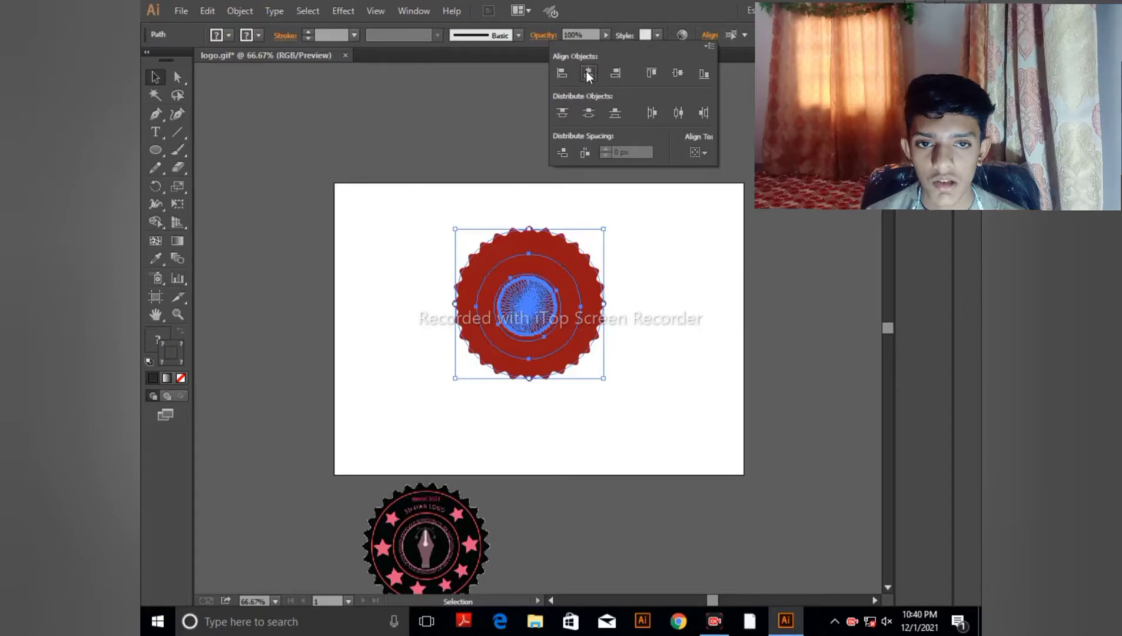
{"action": "left_click", "coordinate": [677, 73]}
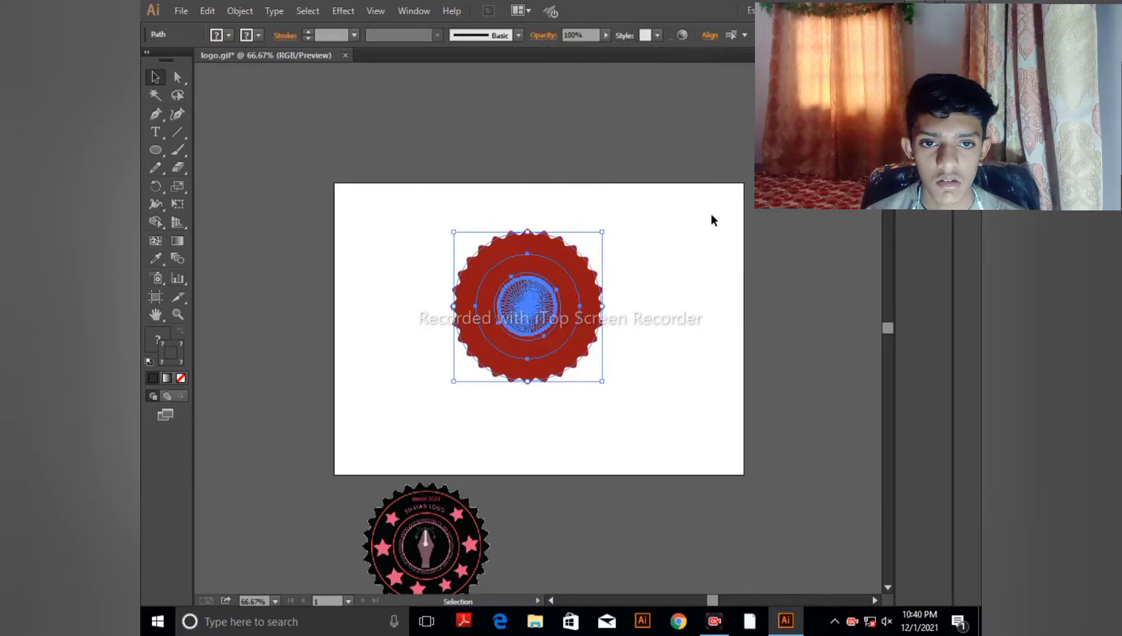
{"action": "left_click", "coordinate": [699, 235]}
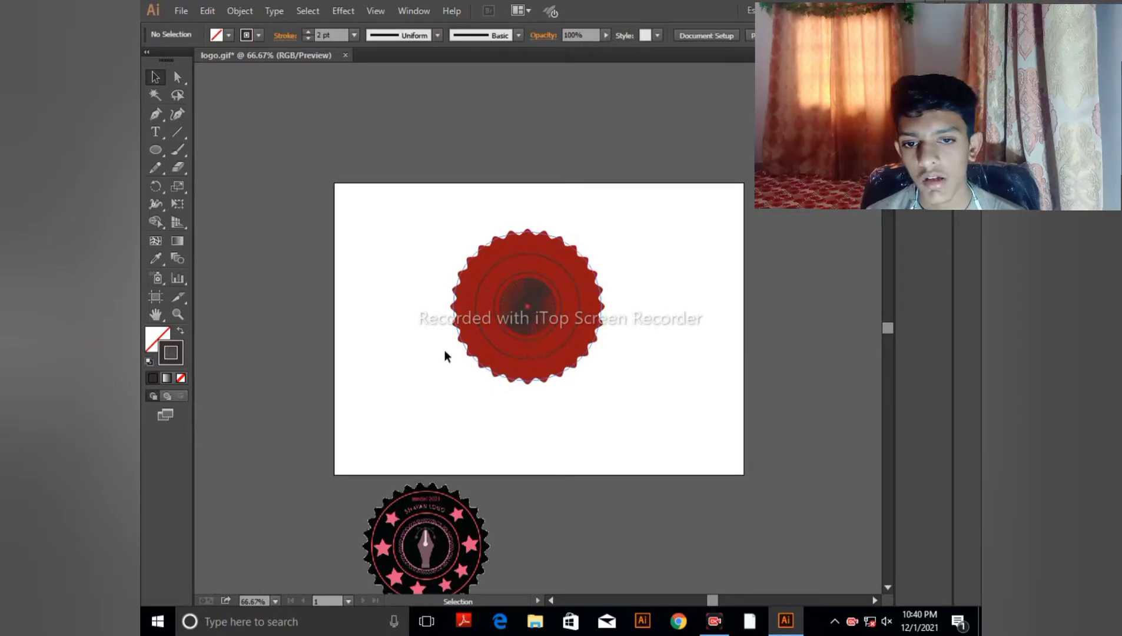
Draw a small circle over the middle of the rosette, slightly smaller than the rosette.
{"action": "left_click", "coordinate": [155, 150]}
{"action": "mouse_move", "coordinate": [380, 228]}
{"action": "left_mouse_down"}
{"action": "mouse_move", "coordinate": [421, 296]}
{"action": "mouse_move", "coordinate": [409, 272]}
{"action": "mouse_move", "coordinate": [538, 320]}
{"action": "mouse_move", "coordinate": [533, 328]}
{"action": "left_mouse_up"}
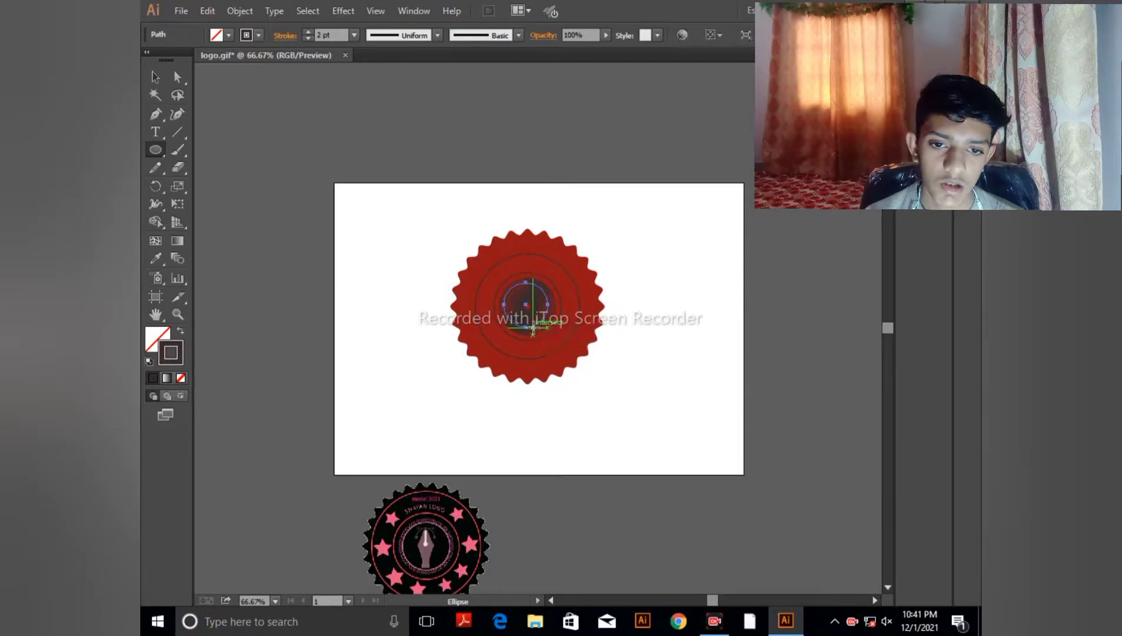
{"action": "left_click", "coordinate": [153, 78]}
{"action": "left_click_drag", "start_coordinate": [473, 255], "coordinate": [492, 269]}
{"action": "key", "text": "ctrl+z"}
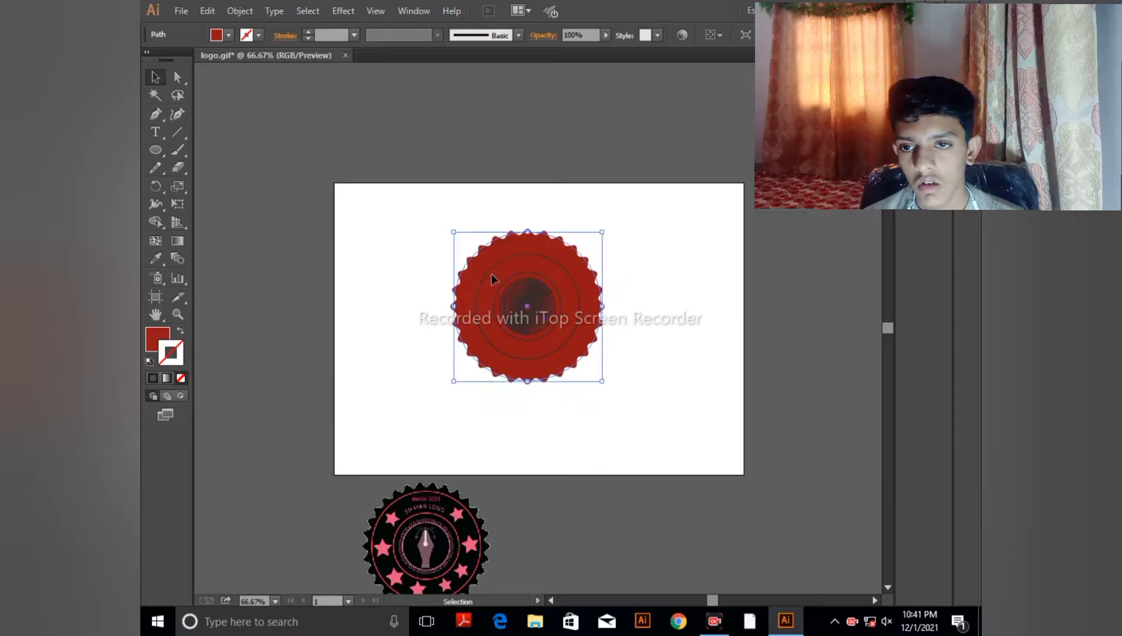
Centre the new small circle with all the other badge parts, horizontally and vertically, leaving out the reference logo.
{"action": "left_click_drag", "start_coordinate": [447, 230], "coordinate": [610, 384]}
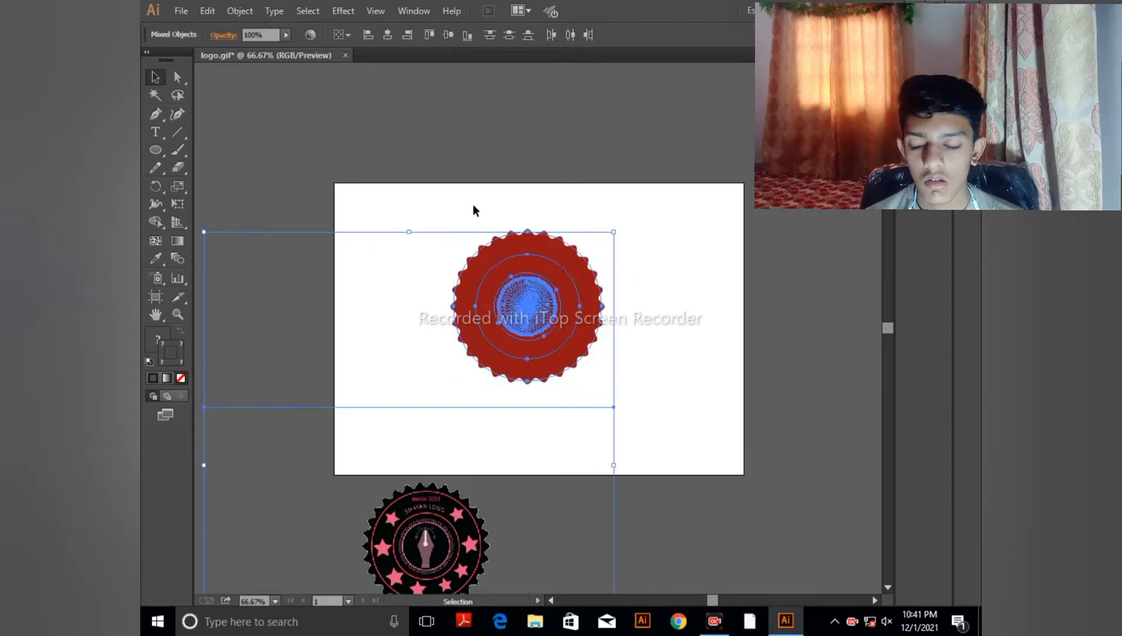
{"action": "left_click", "coordinate": [572, 334]}
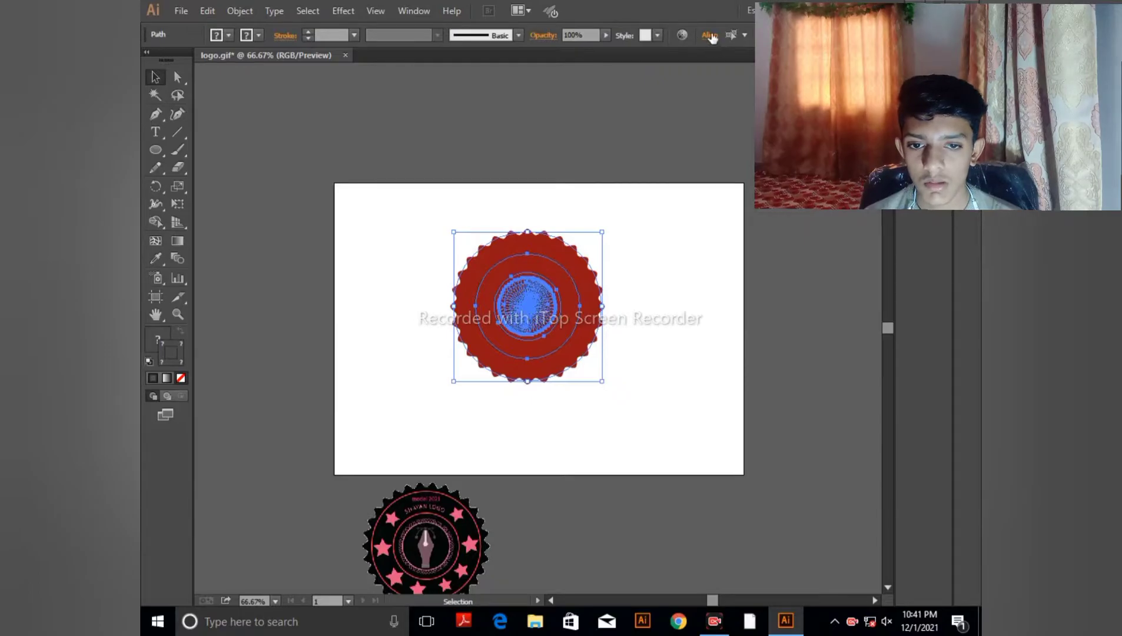
{"action": "left_click", "coordinate": [710, 35]}
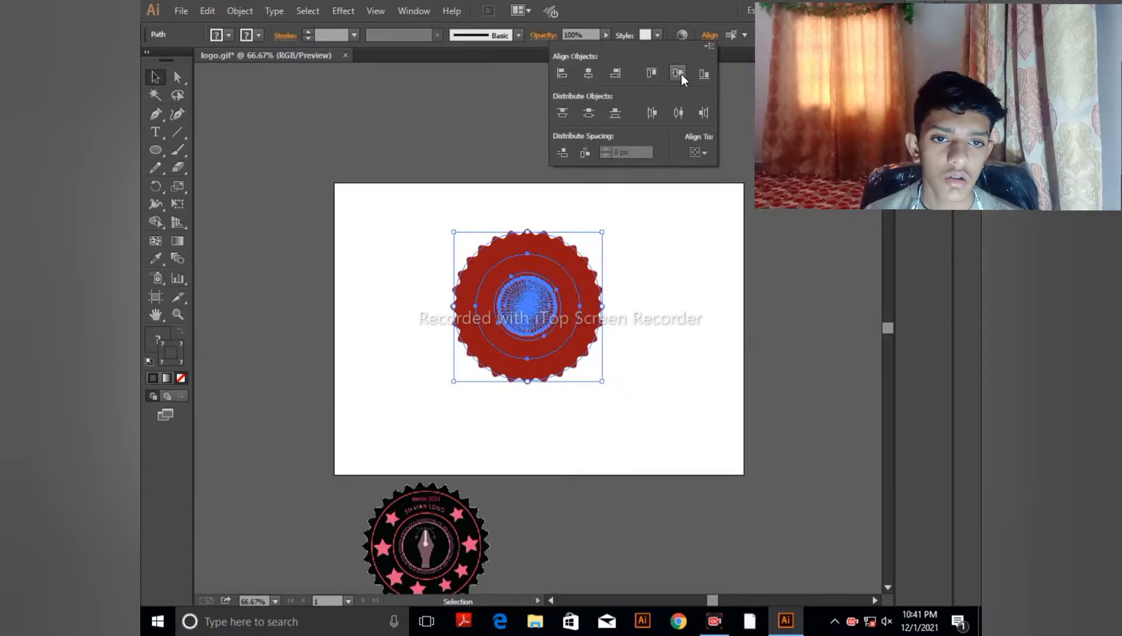
{"action": "left_click", "coordinate": [691, 234]}
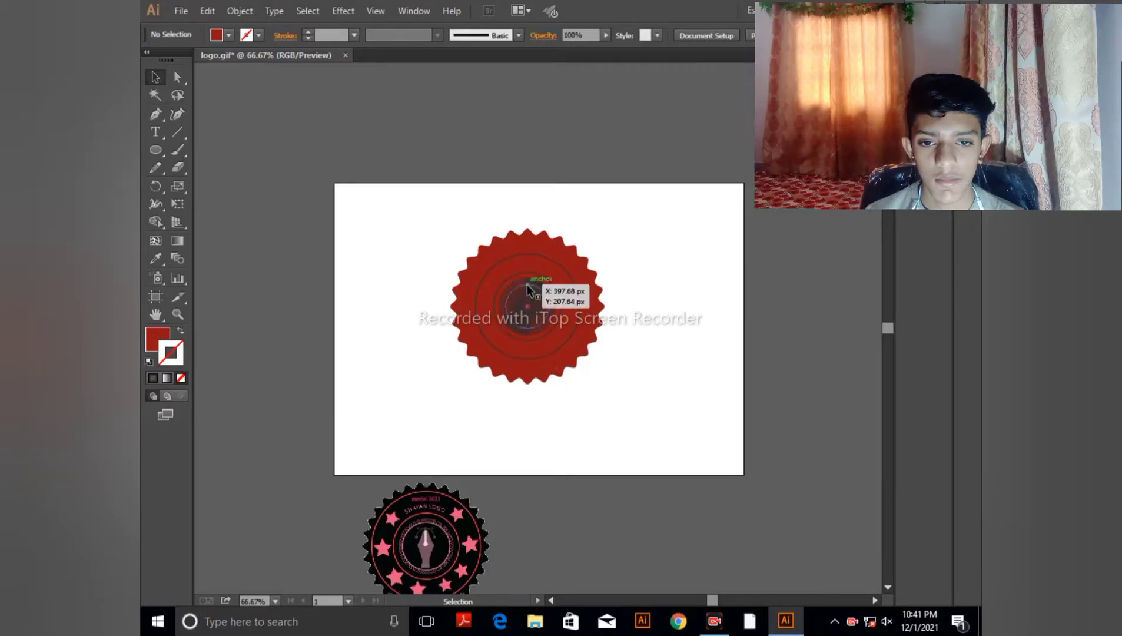
Fill the small circle over the rosette with very dark red, hex 540e0e.
{"action": "left_click", "coordinate": [527, 284]}
{"action": "left_click", "coordinate": [160, 335]}
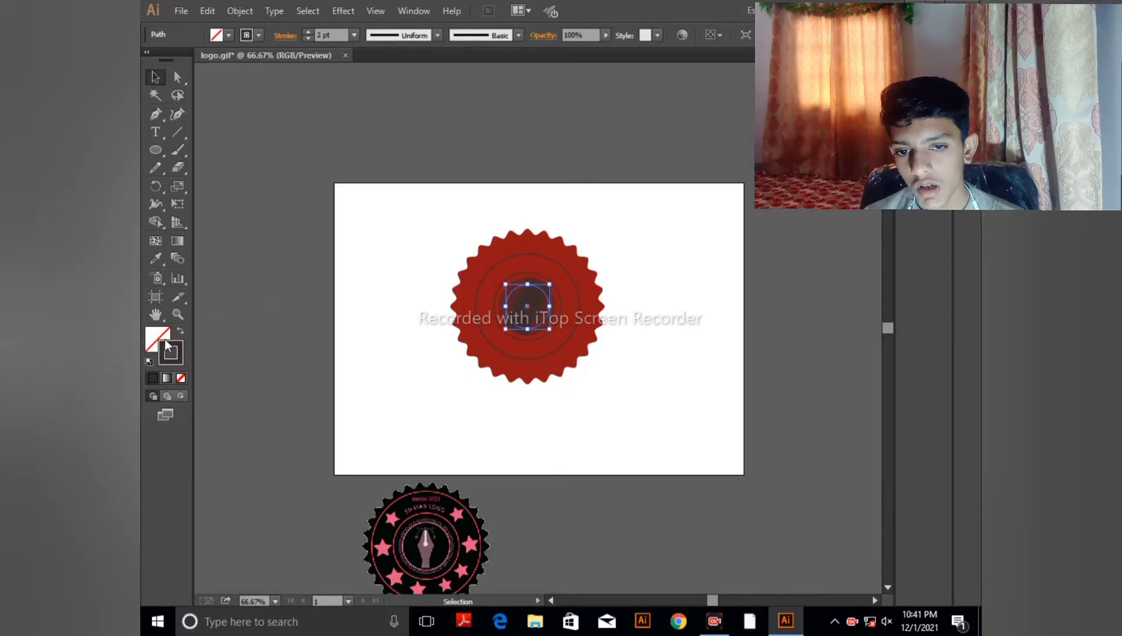
{"action": "double_click", "coordinate": [160, 335]}
{"action": "left_click", "coordinate": [643, 488]}
{"action": "left_click", "coordinate": [695, 493]}
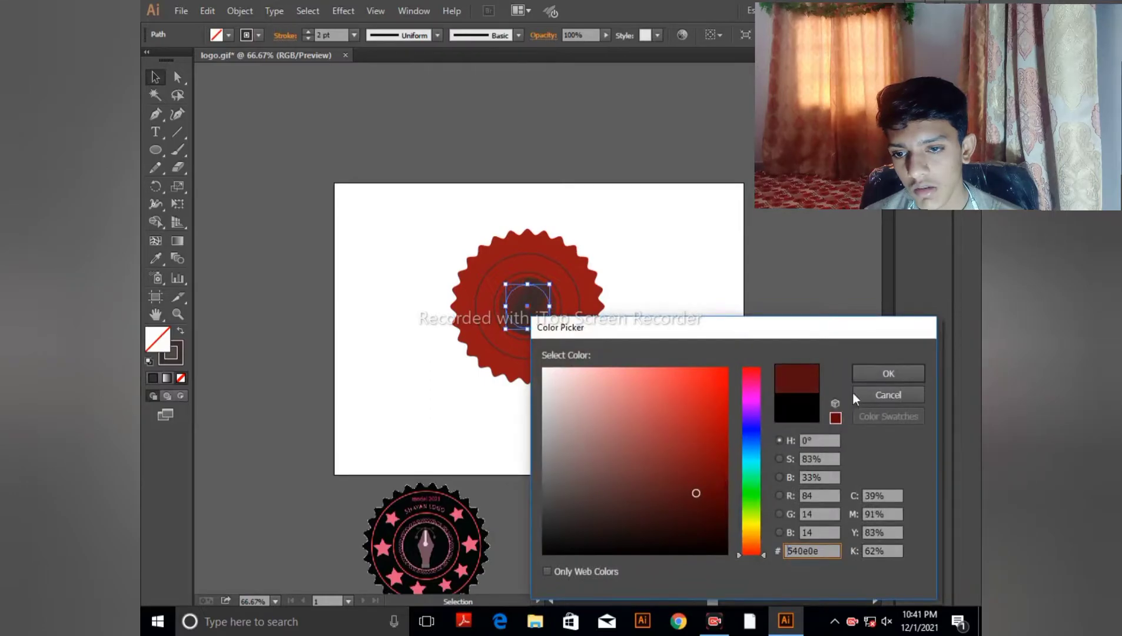
{"action": "left_click", "coordinate": [868, 376]}
{"action": "left_click", "coordinate": [705, 328]}
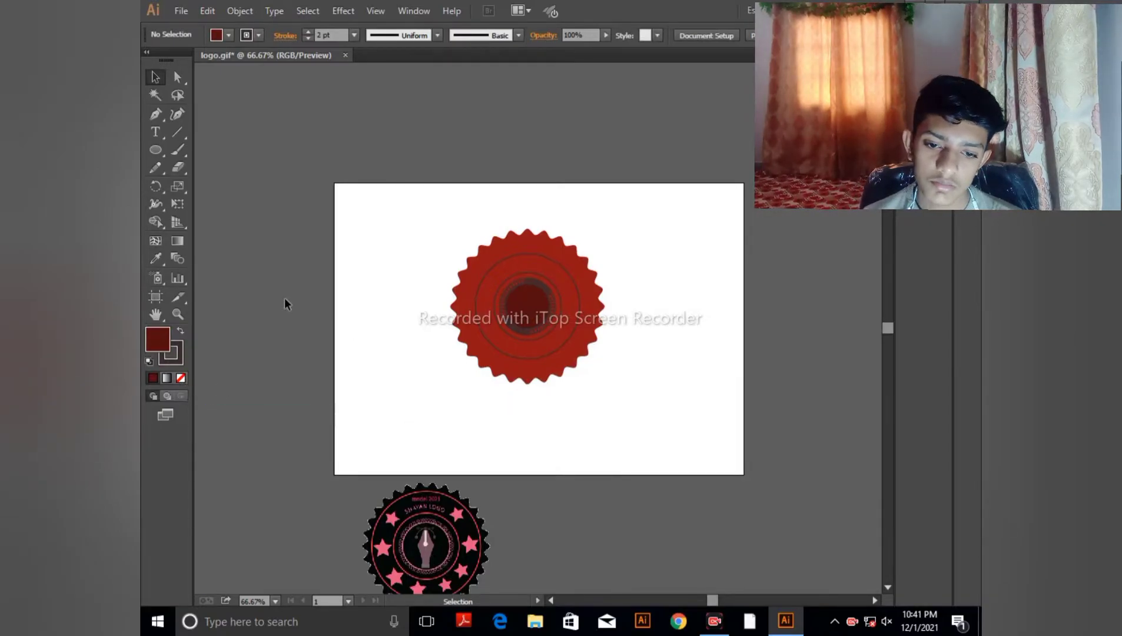
Try drawing one half of a pen nib with the Pen tool on the empty canvas beside the artboard.
{"action": "left_click", "coordinate": [155, 115]}
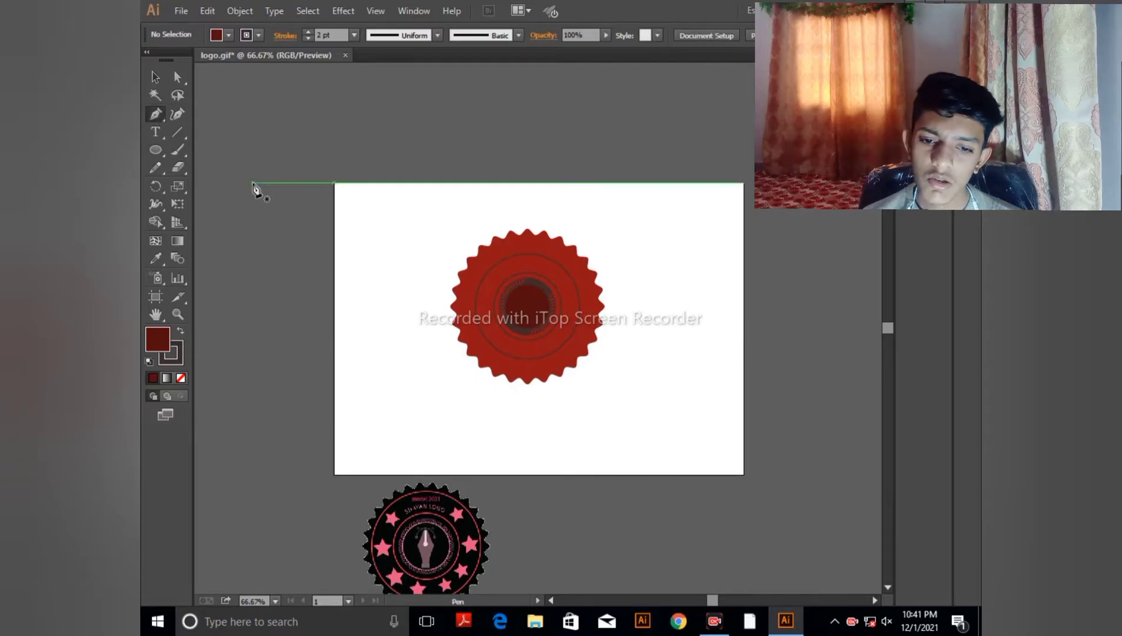
{"action": "left_click", "coordinate": [252, 182]}
{"action": "left_click_drag", "start_coordinate": [263, 217], "coordinate": [250, 255]}
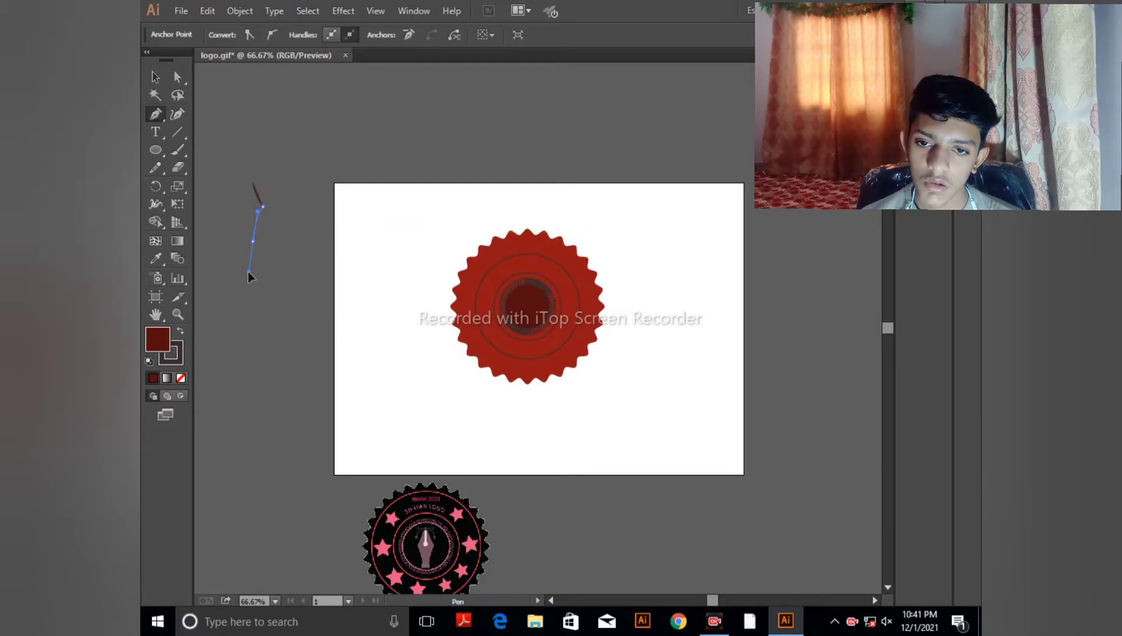
{"action": "left_click", "coordinate": [248, 274]}
{"action": "left_click_drag", "start_coordinate": [254, 247], "coordinate": [174, 70]}
{"action": "key", "text": "v"}
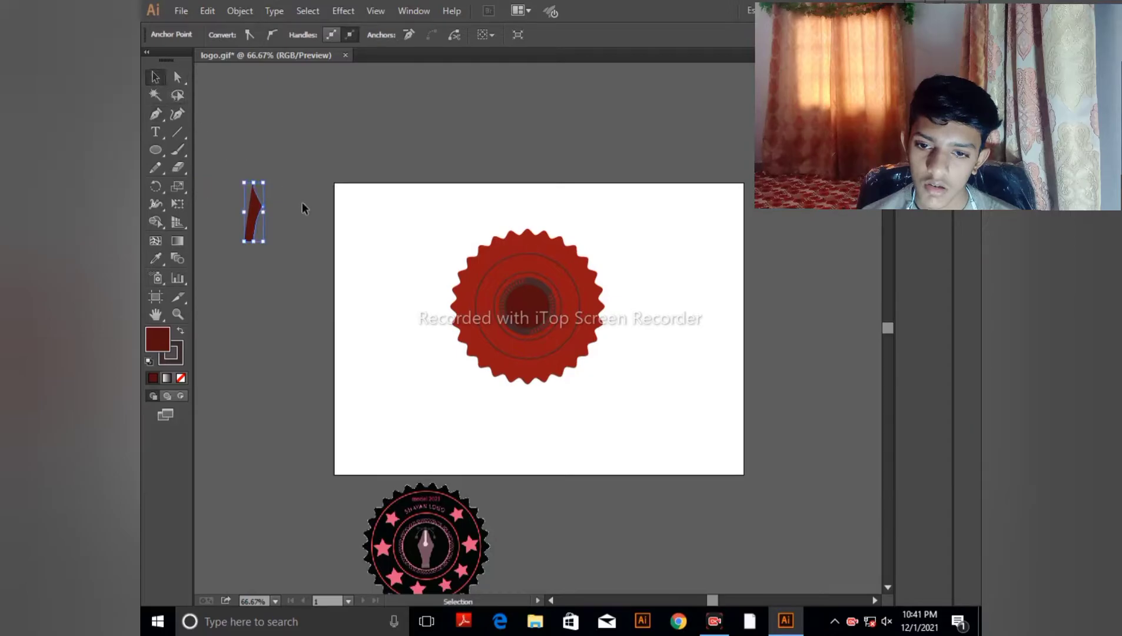
Try making a rotated copy of the half nib at an angle of -7.35°.
{"action": "right_click", "coordinate": [253, 207]}
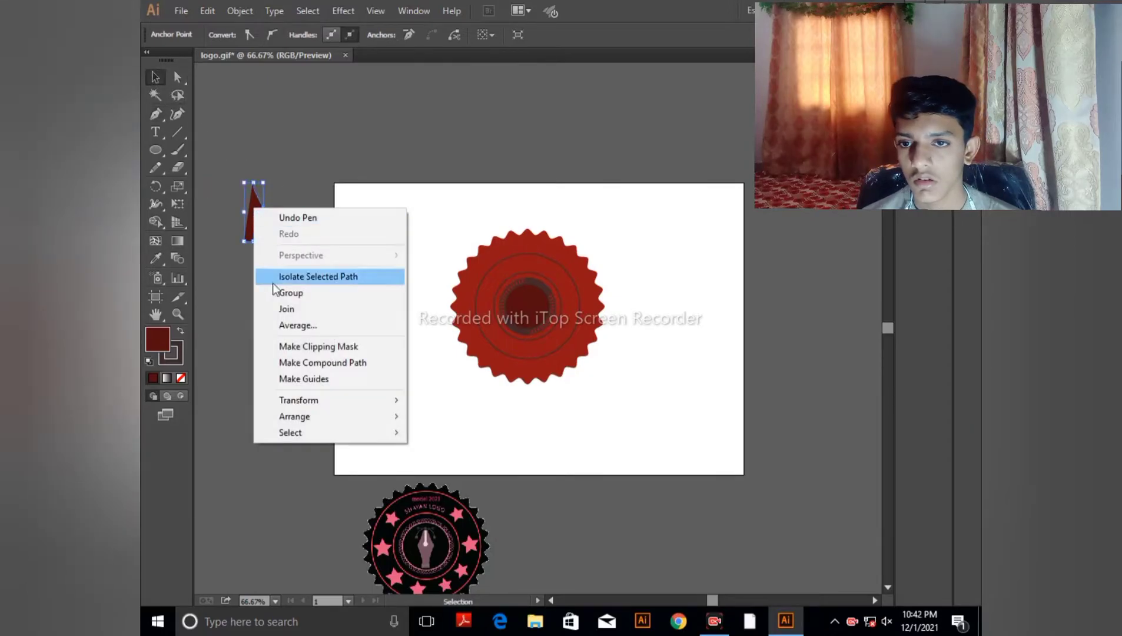
{"action": "mouse_move", "coordinate": [315, 397]}
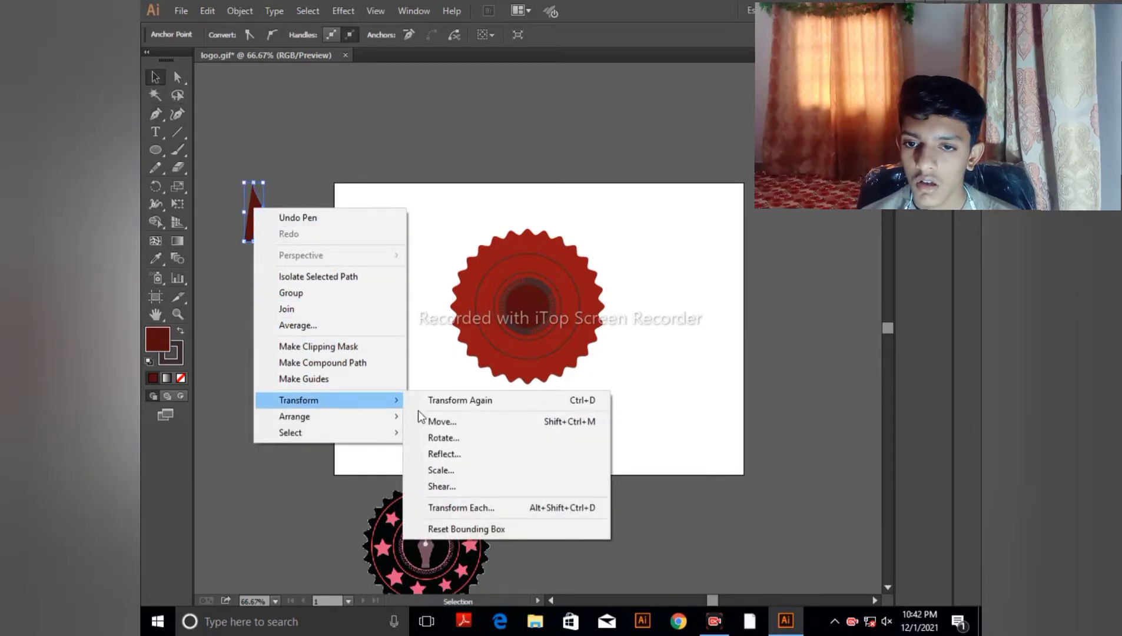
{"action": "left_click", "coordinate": [442, 442]}
{"action": "left_click", "coordinate": [453, 331]}
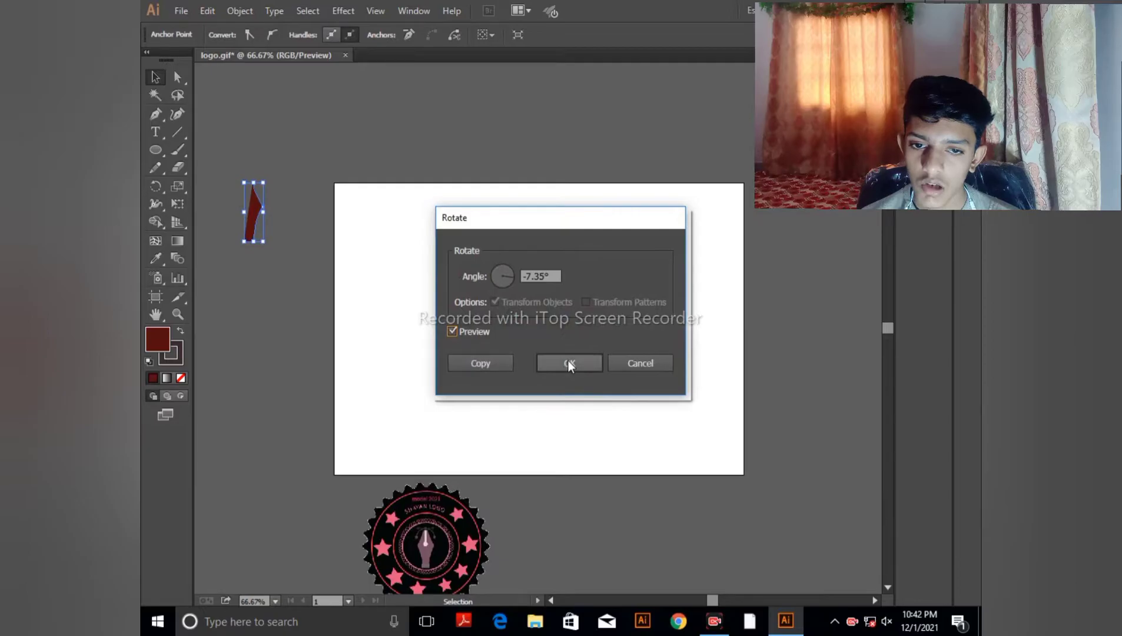
{"action": "left_click", "coordinate": [479, 362]}
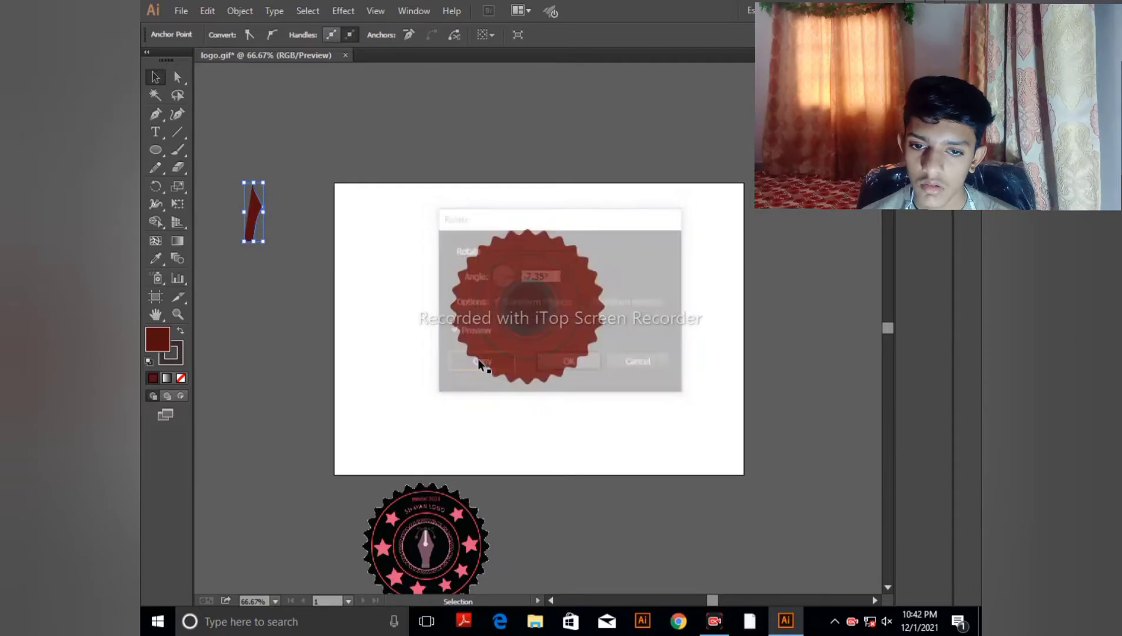
Reflect a copy of the half nib across the vertical axis and place it beside the original as the other half.
{"action": "right_click", "coordinate": [255, 213]}
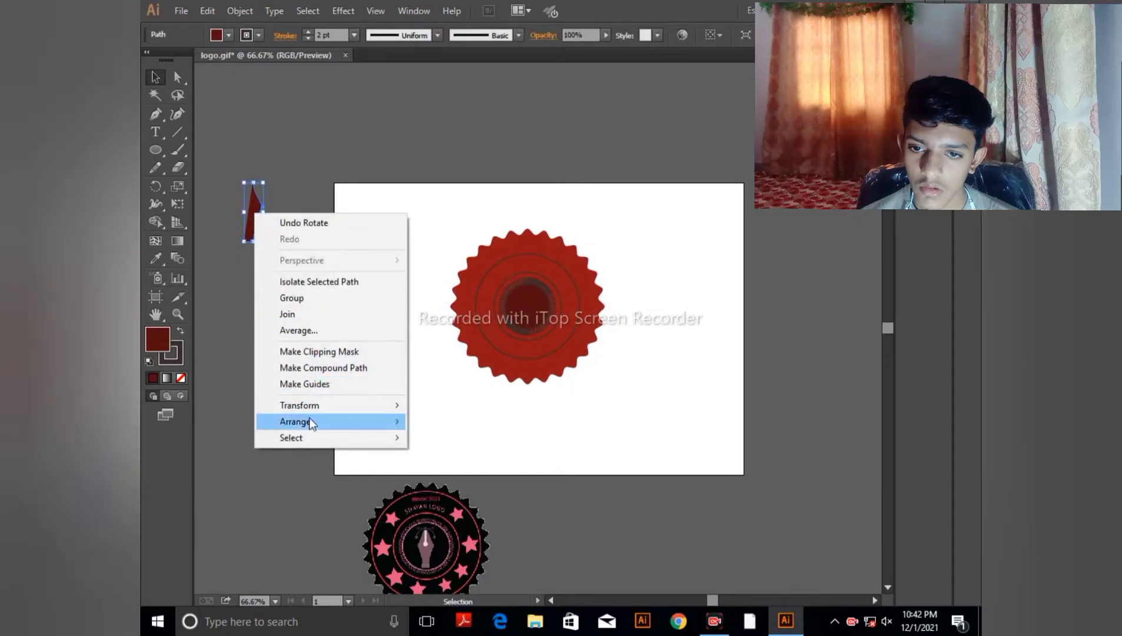
{"action": "mouse_move", "coordinate": [313, 405]}
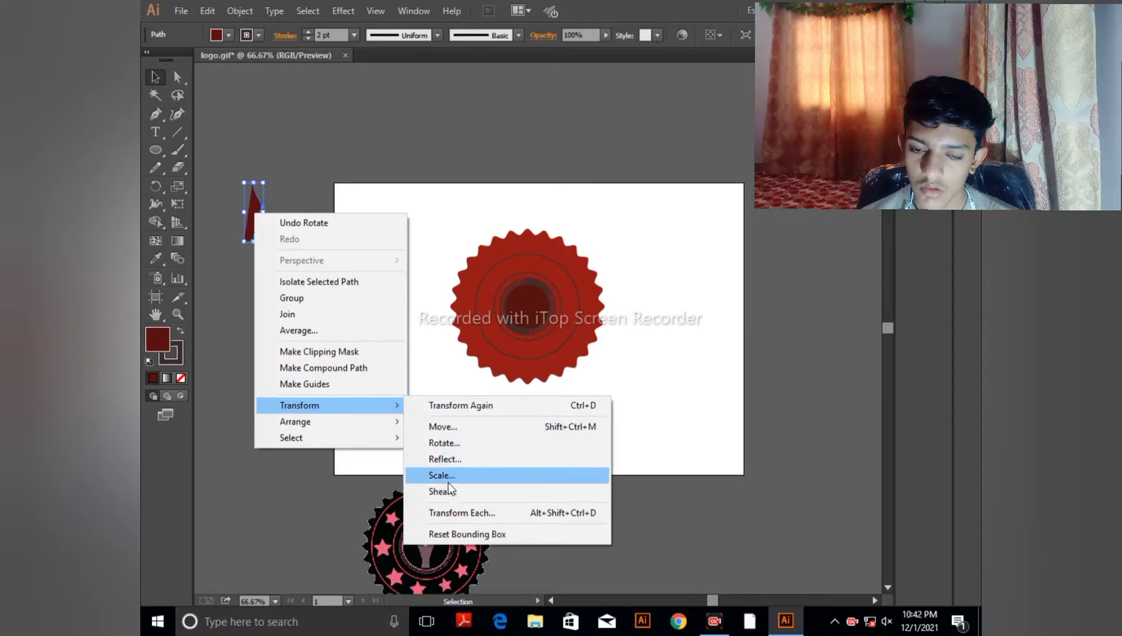
{"action": "left_click", "coordinate": [448, 459]}
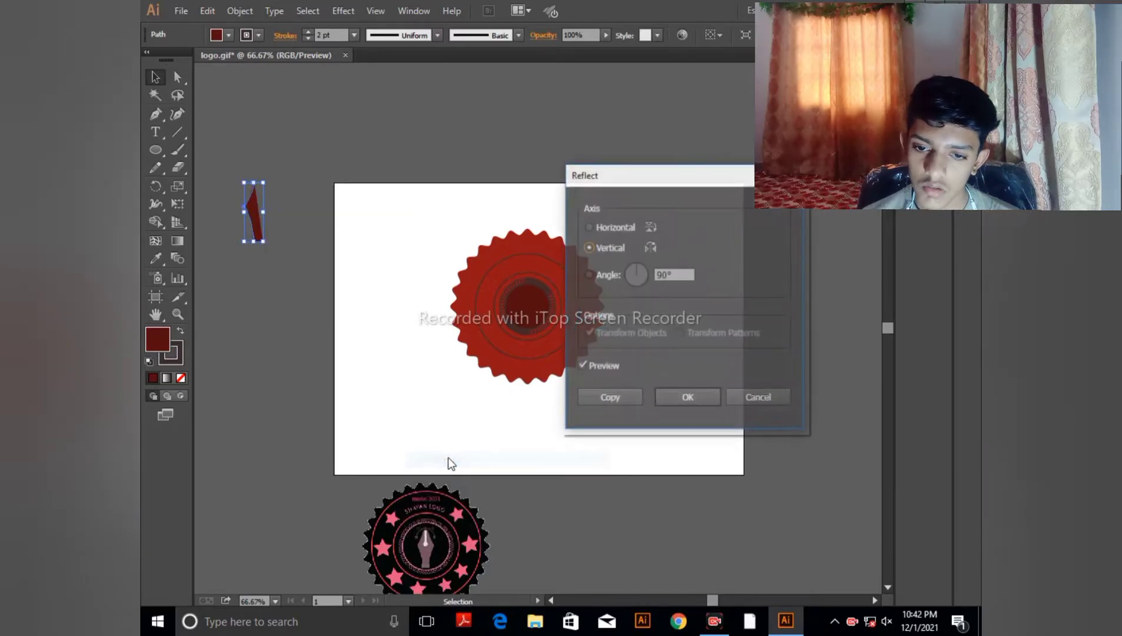
{"action": "left_click", "coordinate": [596, 401]}
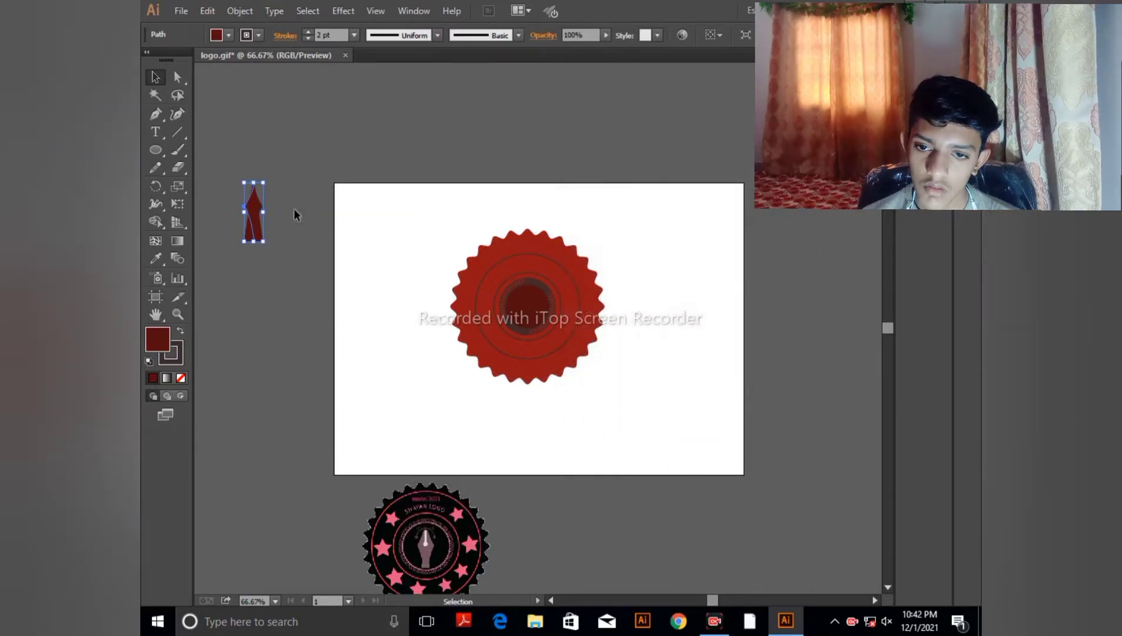
{"action": "mouse_move", "coordinate": [253, 207]}
{"action": "left_mouse_down"}
{"action": "mouse_move", "coordinate": [270, 219]}
{"action": "mouse_move", "coordinate": [234, 213]}
{"action": "left_mouse_up"}
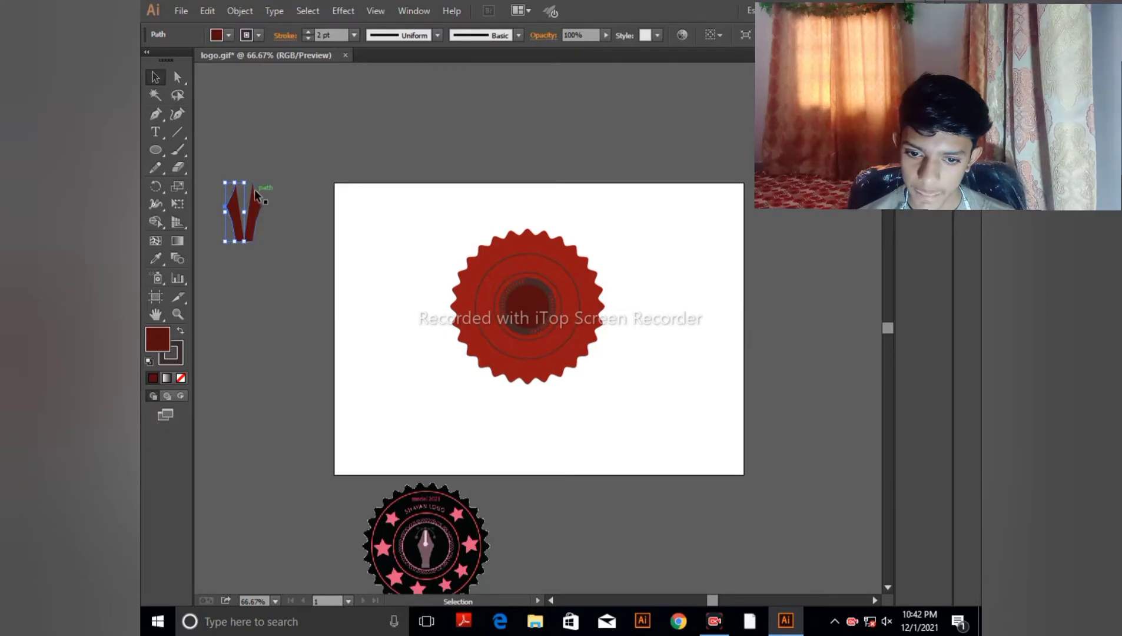
Delete all the nib pieces drawn beside the artboard.
{"action": "left_click_drag", "start_coordinate": [241, 188], "coordinate": [291, 259]}
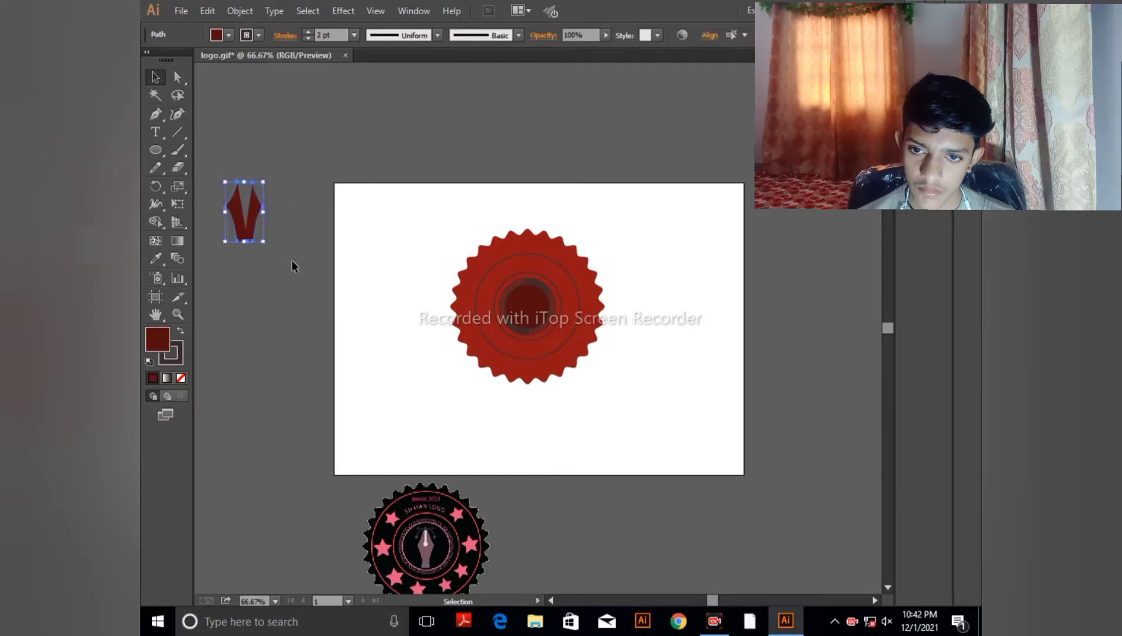
{"action": "key", "text": "Delete"}
Draw a new right half of a pen nib beside the artboard, with a pointed tip, curved side and small block base.
{"action": "left_click", "coordinate": [156, 113]}
{"action": "left_click", "coordinate": [274, 160]}
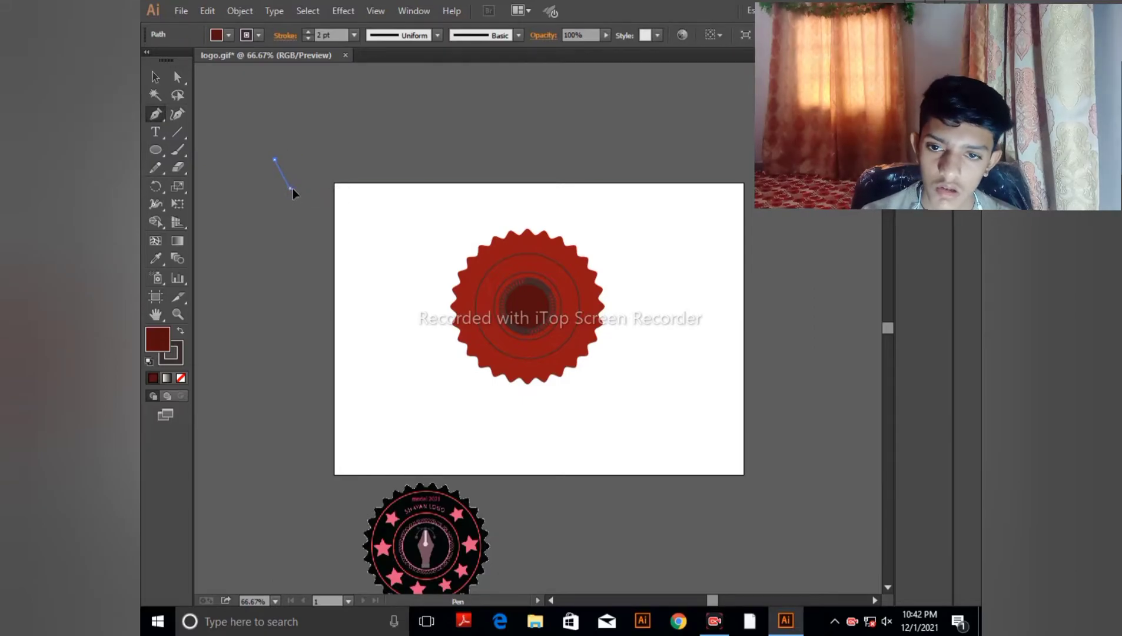
{"action": "mouse_move", "coordinate": [302, 205]}
{"action": "left_mouse_down"}
{"action": "mouse_move", "coordinate": [292, 191]}
{"action": "mouse_move", "coordinate": [274, 248]}
{"action": "left_mouse_up"}
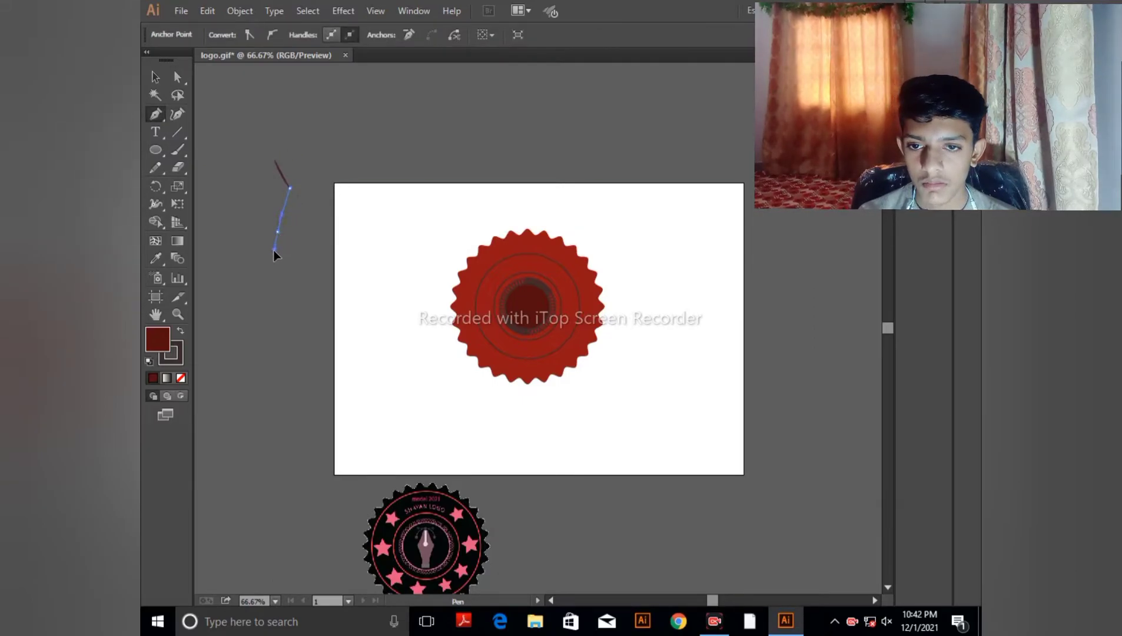
{"action": "left_click", "coordinate": [272, 263]}
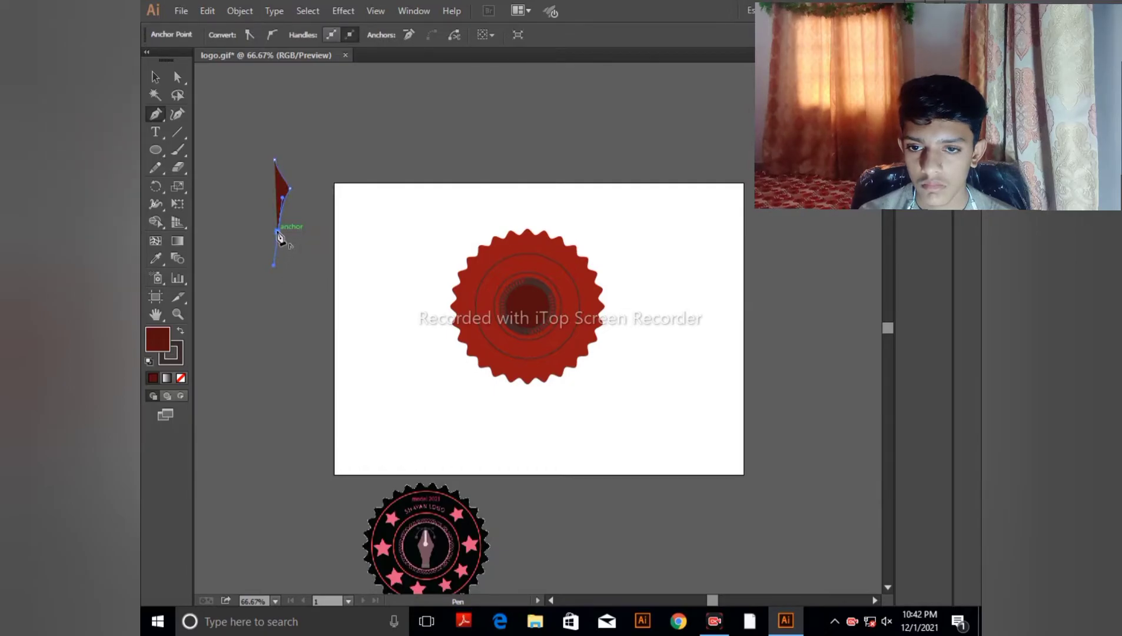
{"action": "left_click_drag", "start_coordinate": [279, 233], "coordinate": [283, 243]}
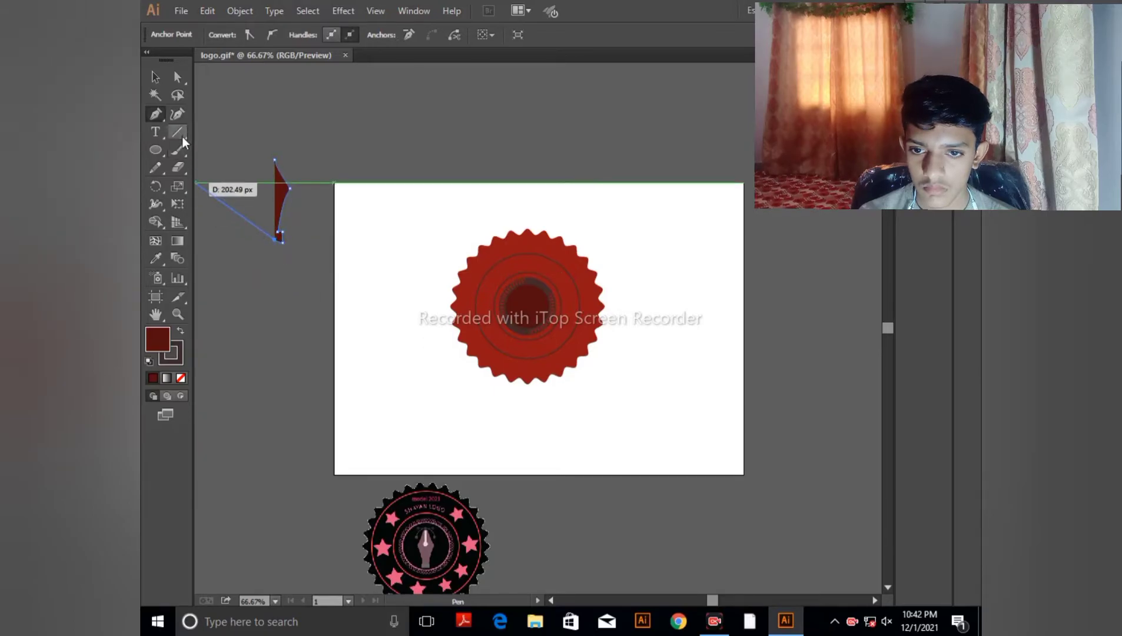
{"action": "key", "text": "ctrl+z"}
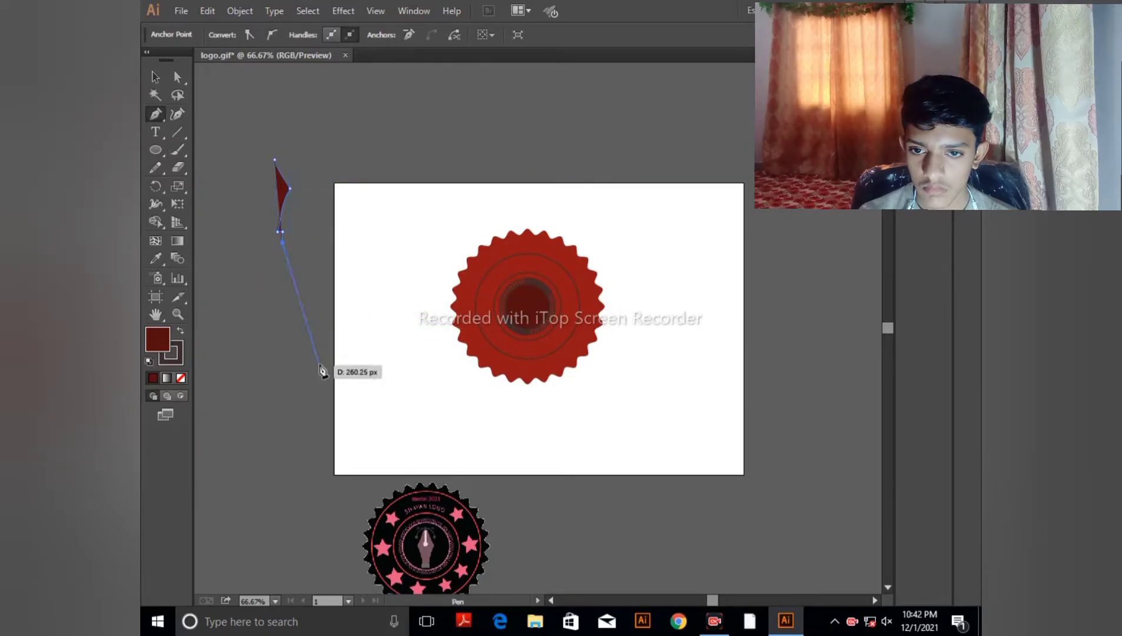
{"action": "left_click_drag", "start_coordinate": [282, 265], "coordinate": [279, 244]}
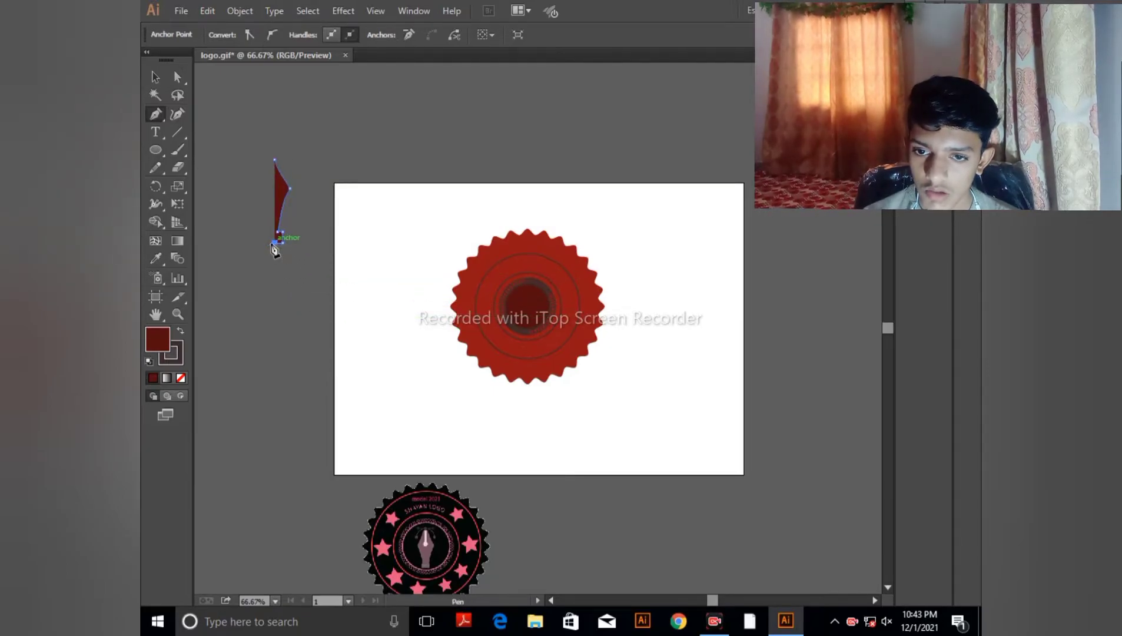
{"action": "left_click", "coordinate": [155, 78]}
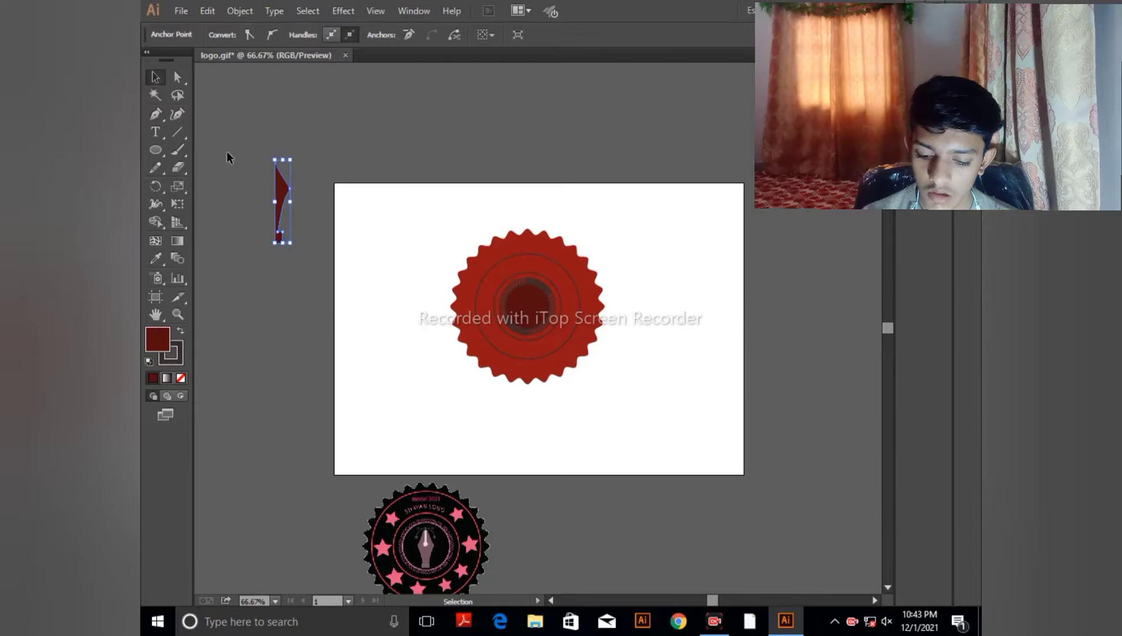
Try to make a copy of the half nib reflected across the vertical axis.
{"action": "right_click", "coordinate": [283, 190]}
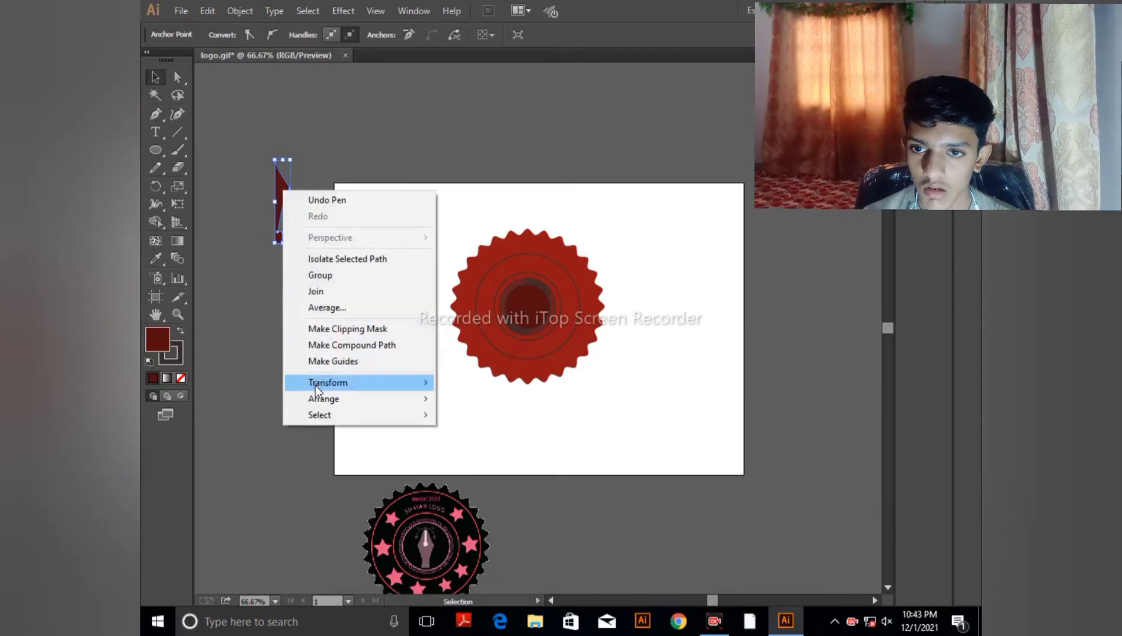
{"action": "mouse_move", "coordinate": [315, 385]}
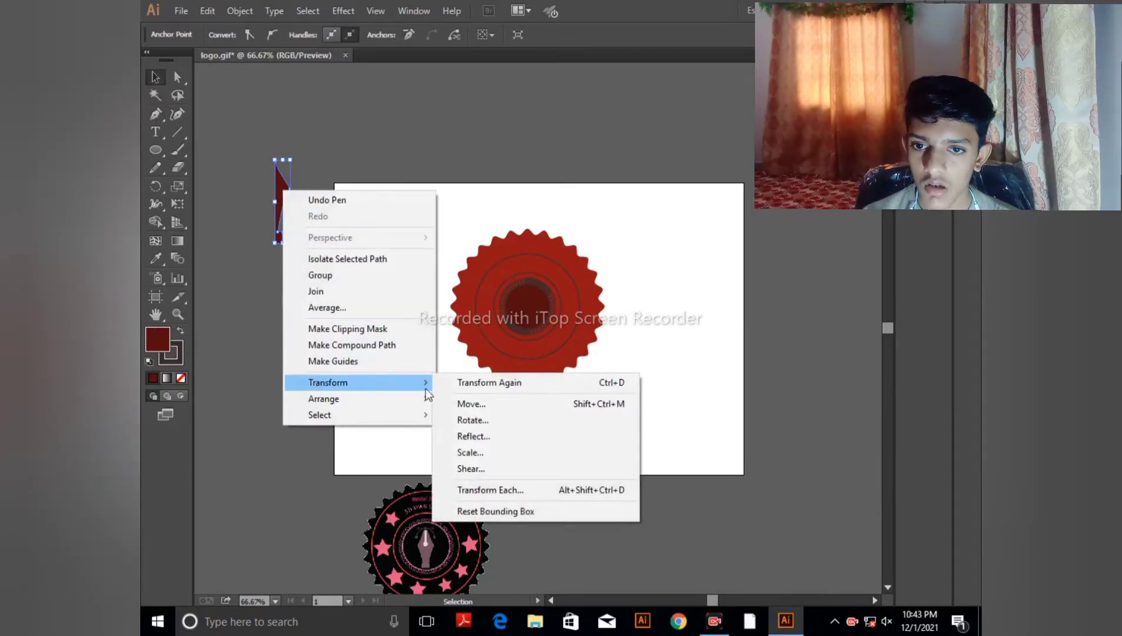
{"action": "left_click", "coordinate": [495, 439]}
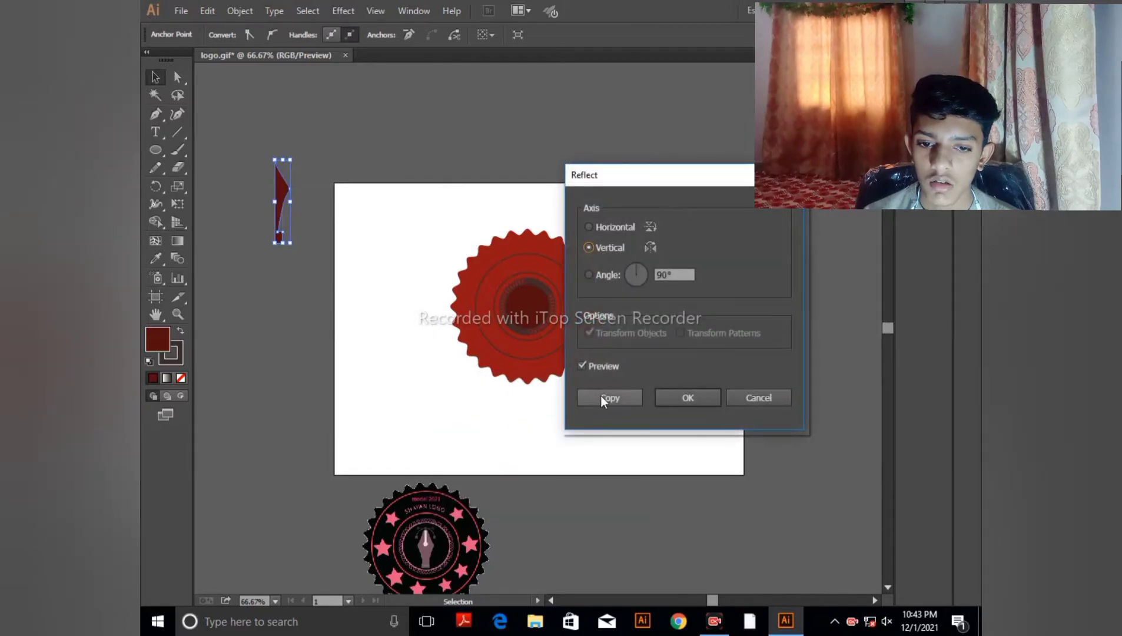
{"action": "left_click", "coordinate": [601, 396]}
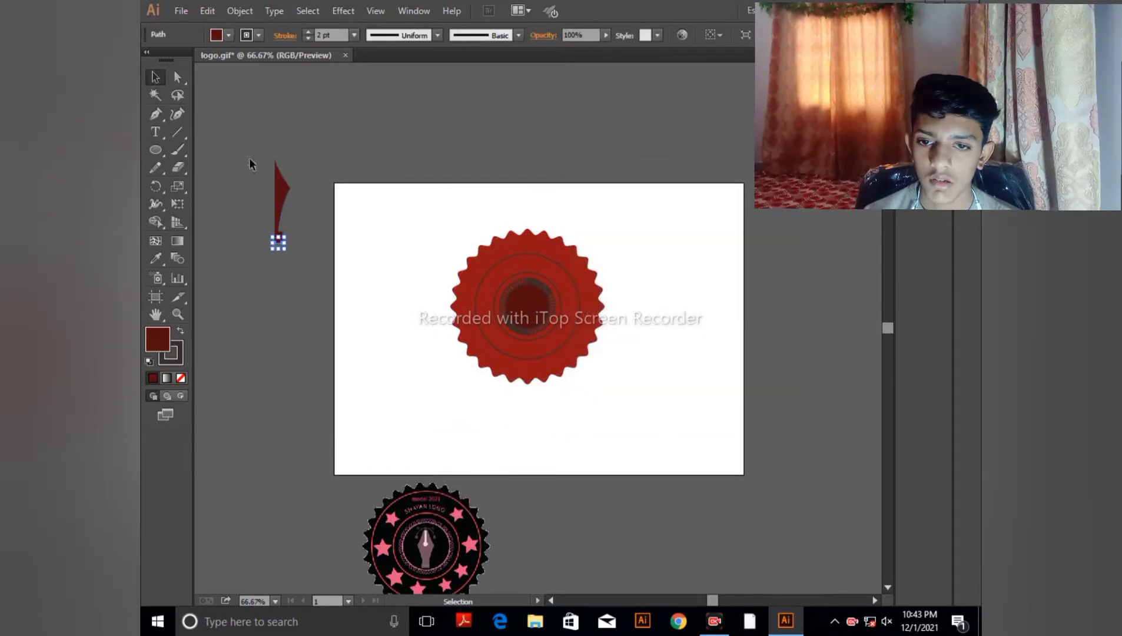
Isolate the half nib path, step back out to its layer, and move the half slightly left, off the small fragment.
{"action": "double_click", "coordinate": [279, 191]}
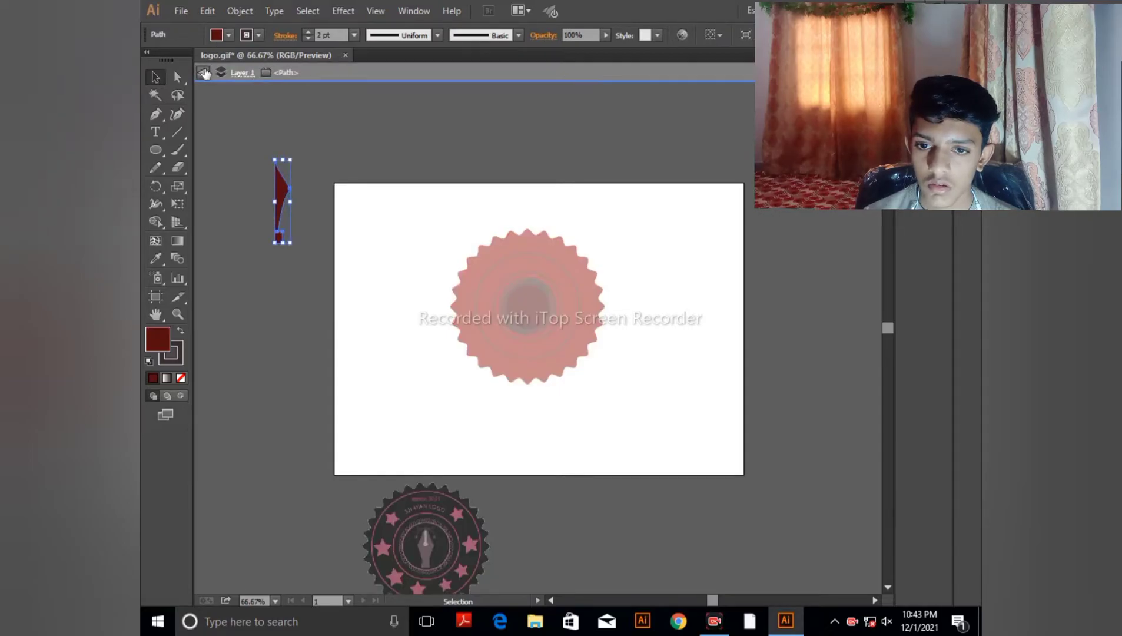
{"action": "left_click", "coordinate": [204, 73]}
{"action": "left_click_drag", "start_coordinate": [275, 176], "coordinate": [260, 176]}
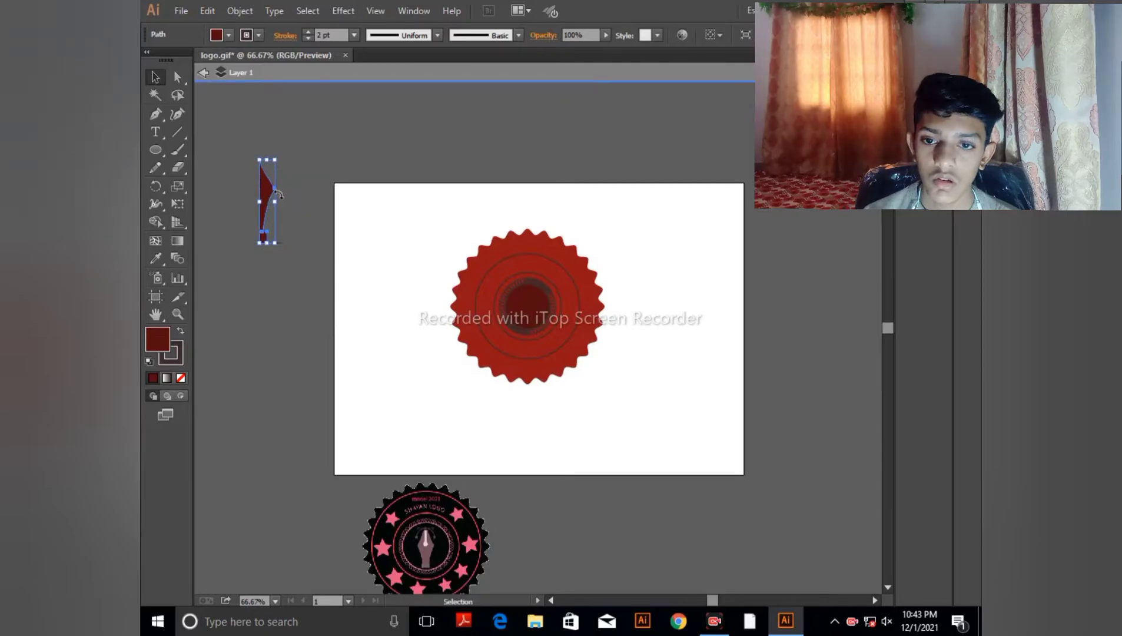
Reflect a copy of the half nib across the vertical axis and join it to the original's straight edge, completing the nib.
{"action": "right_click", "coordinate": [267, 192]}
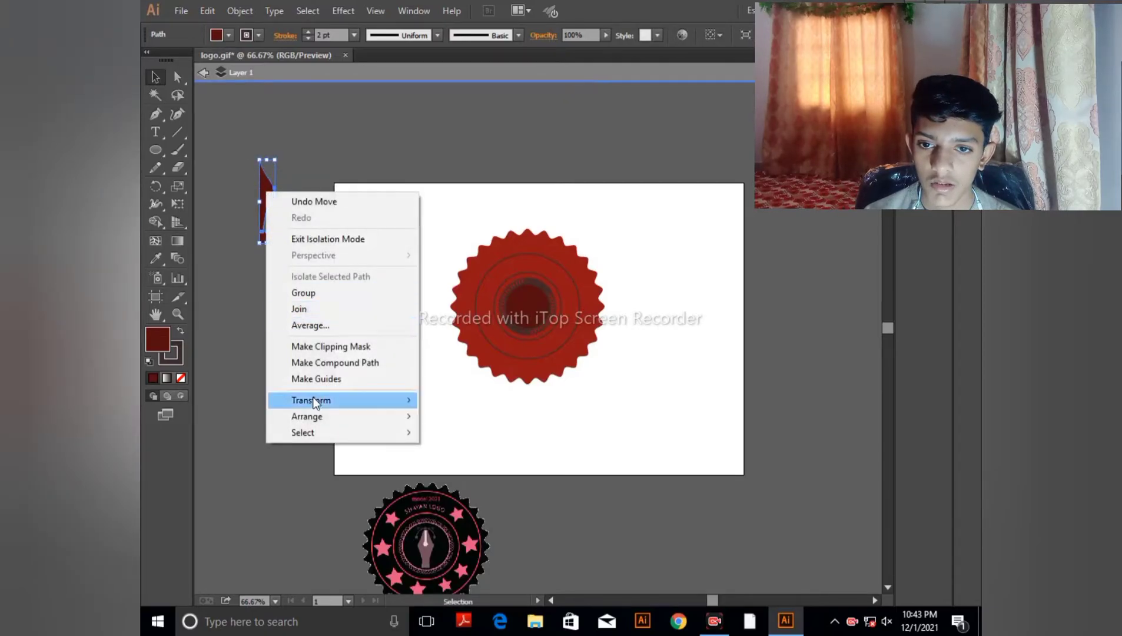
{"action": "mouse_move", "coordinate": [313, 399]}
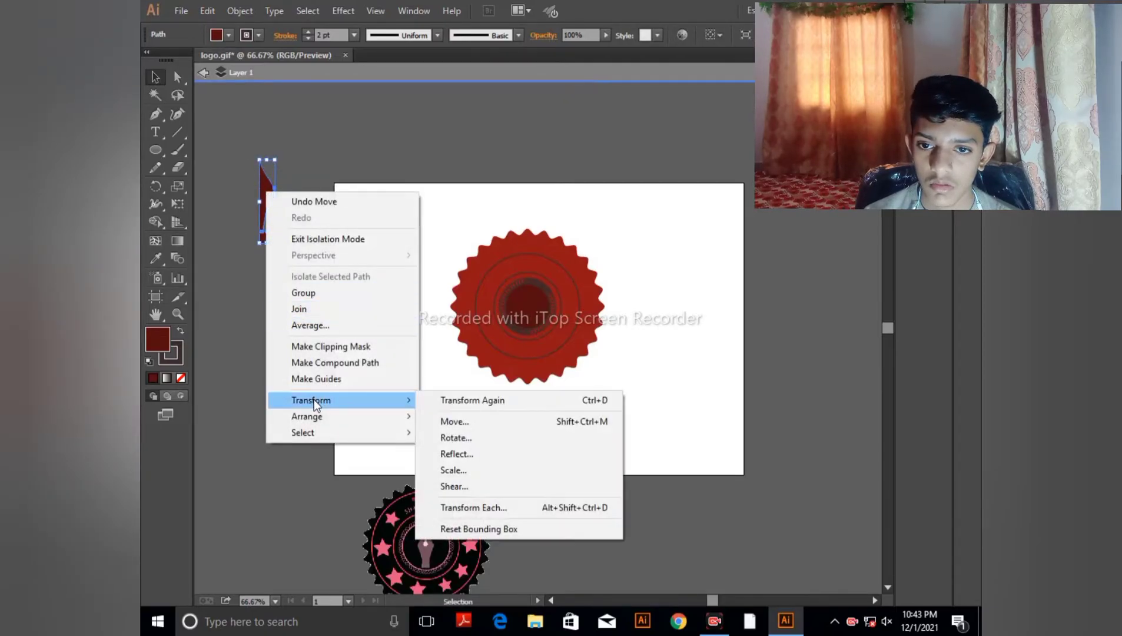
{"action": "left_click", "coordinate": [455, 456]}
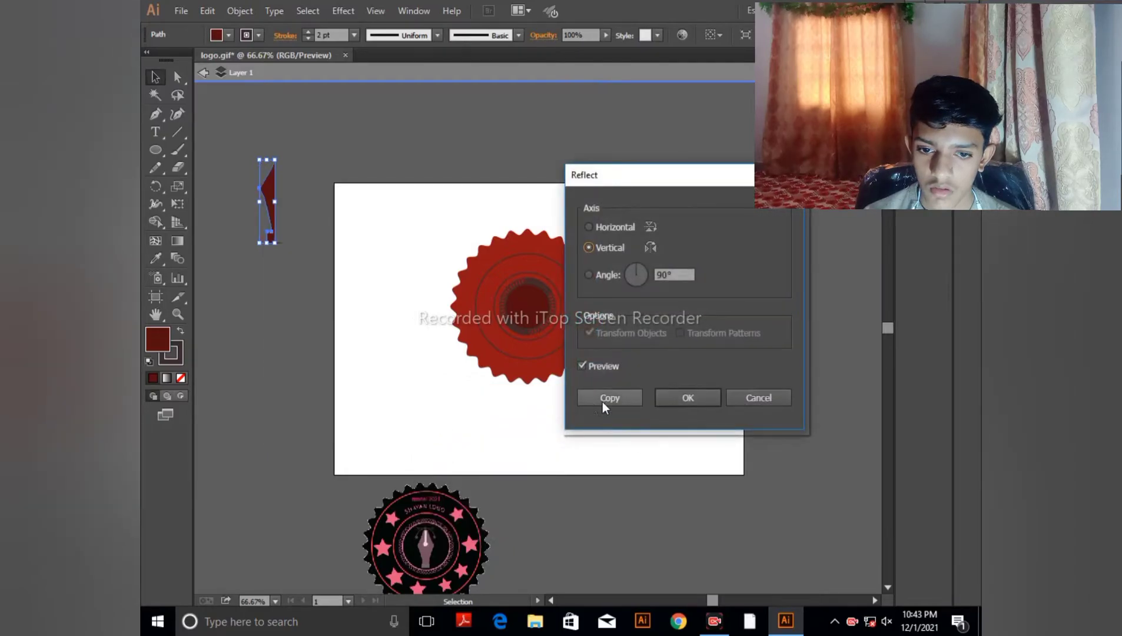
{"action": "left_click", "coordinate": [602, 402]}
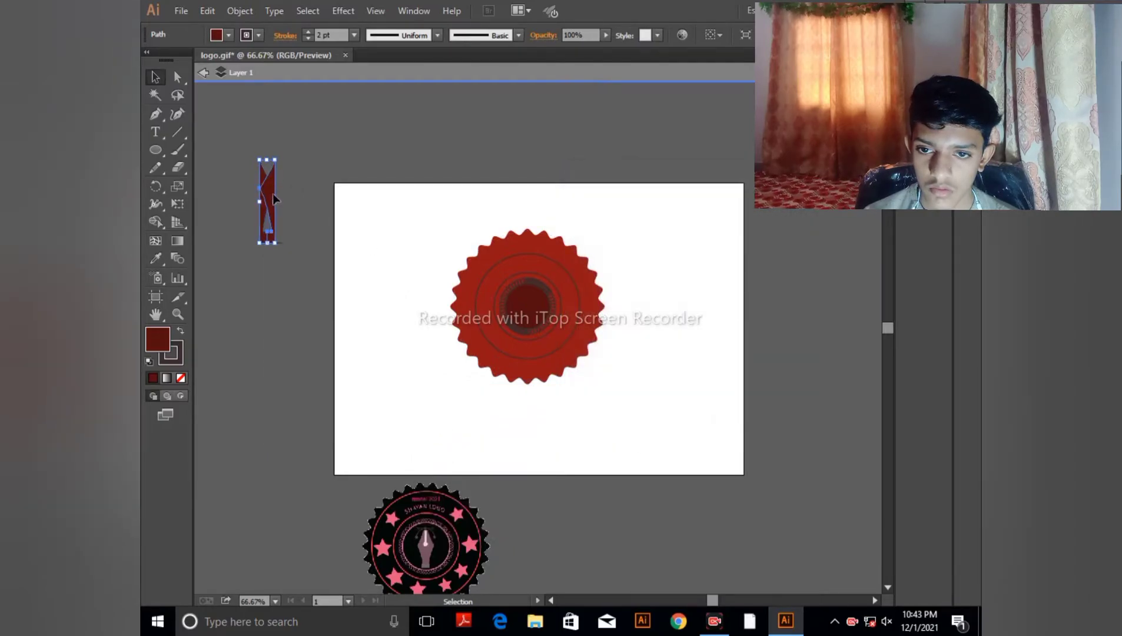
{"action": "left_click_drag", "start_coordinate": [271, 197], "coordinate": [256, 197]}
{"action": "left_click", "coordinate": [319, 199]}
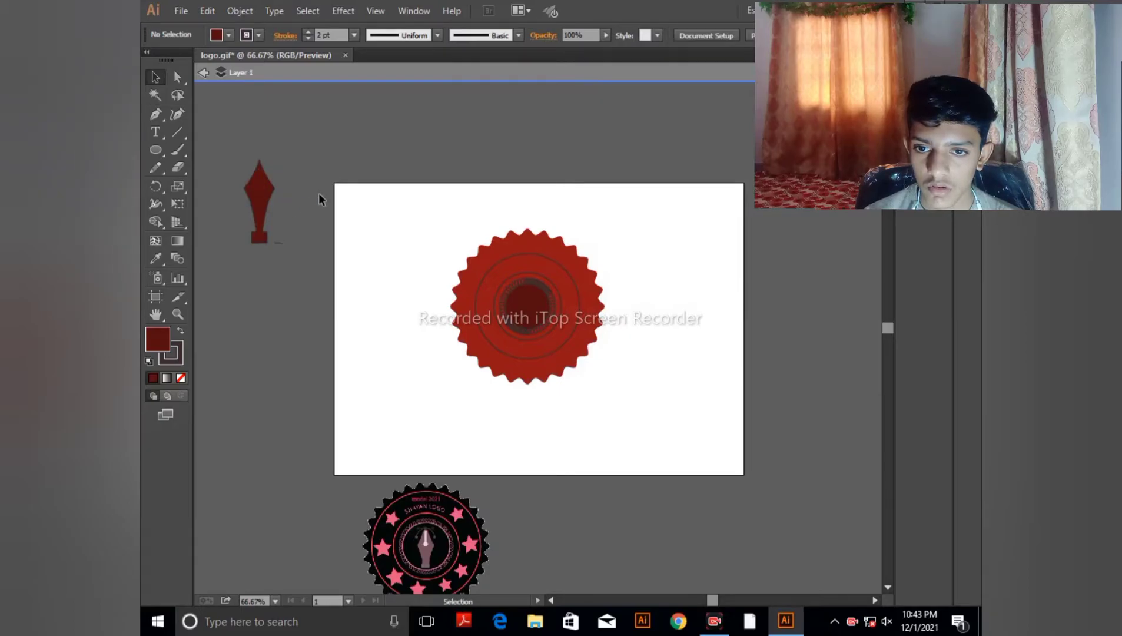
Delete the small leftover fragment beside the base of the pen nib.
{"action": "left_click", "coordinate": [283, 245]}
{"action": "key", "text": "Delete"}
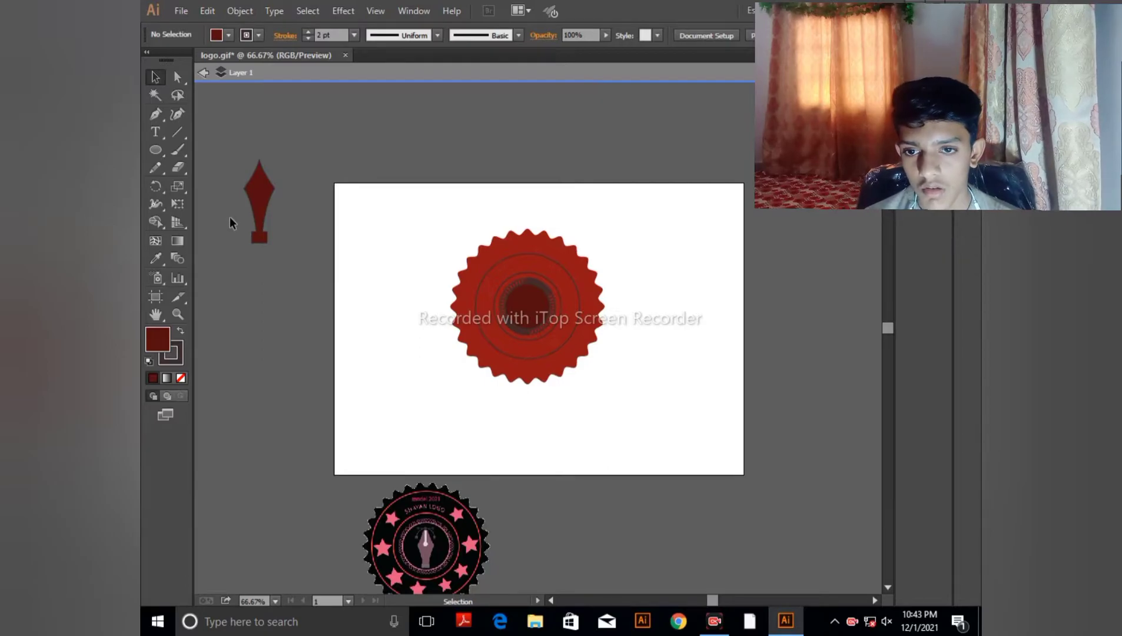
Select both halves of the pen nib and scale them down together to about half their size.
{"action": "left_click", "coordinate": [264, 240]}
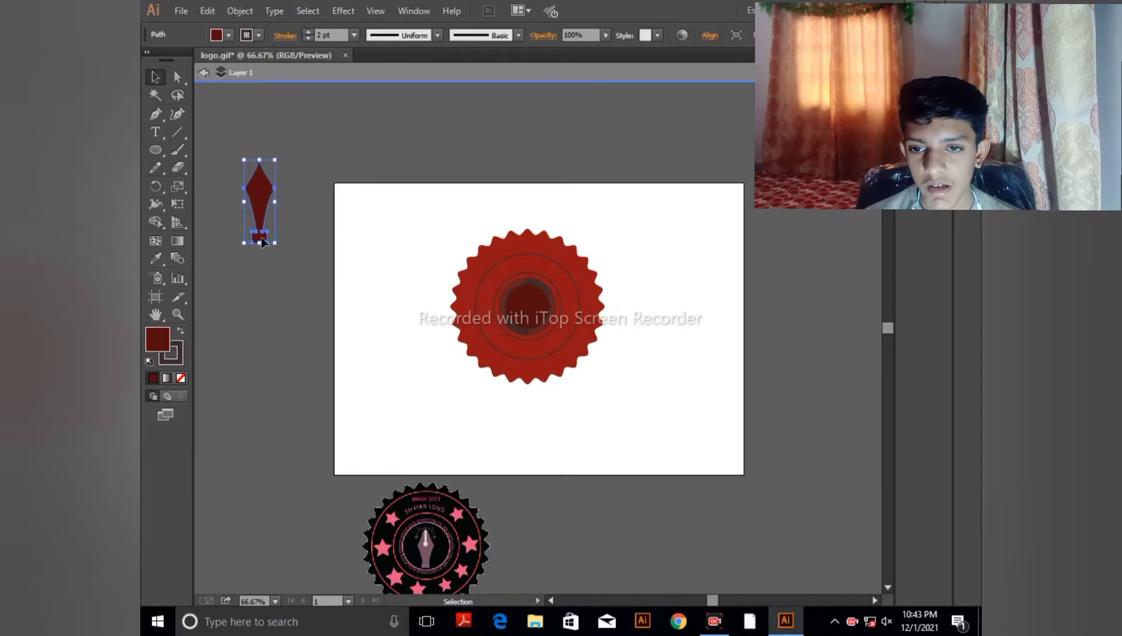
{"action": "left_click", "coordinate": [198, 90]}
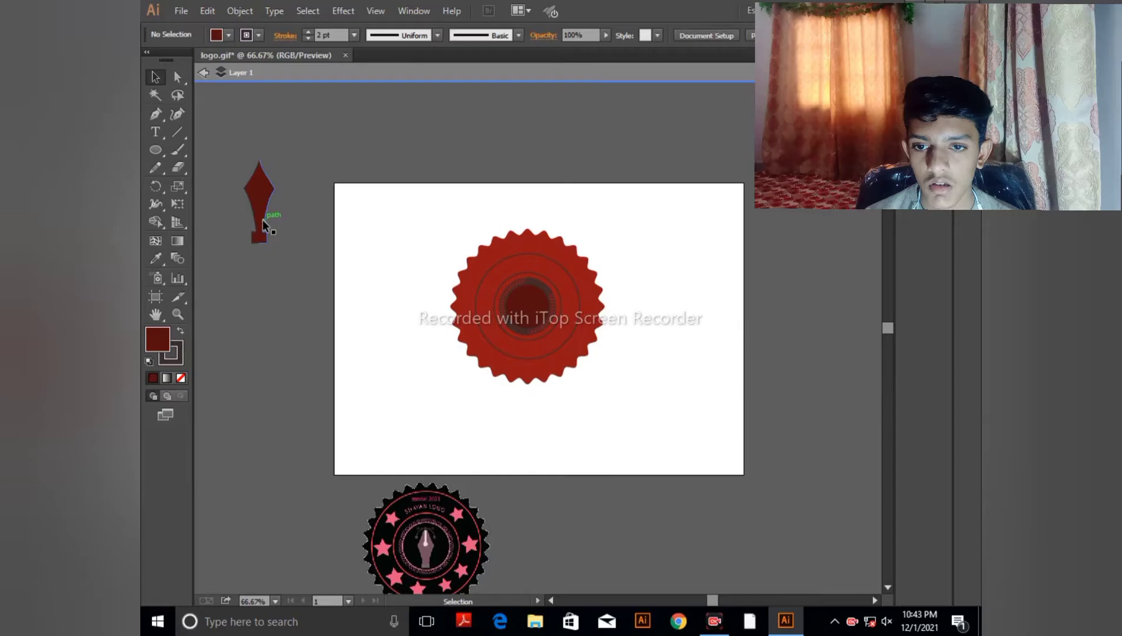
{"action": "left_click", "coordinate": [259, 221]}
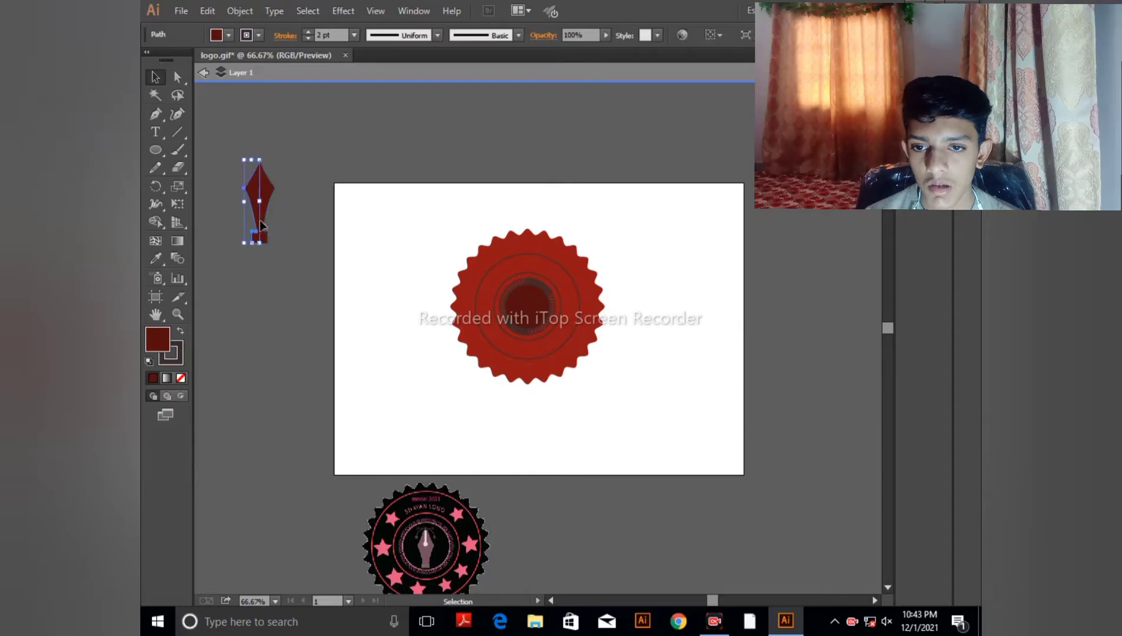
{"action": "left_click", "coordinate": [291, 234]}
{"action": "left_click_drag", "start_coordinate": [223, 216], "coordinate": [286, 244]}
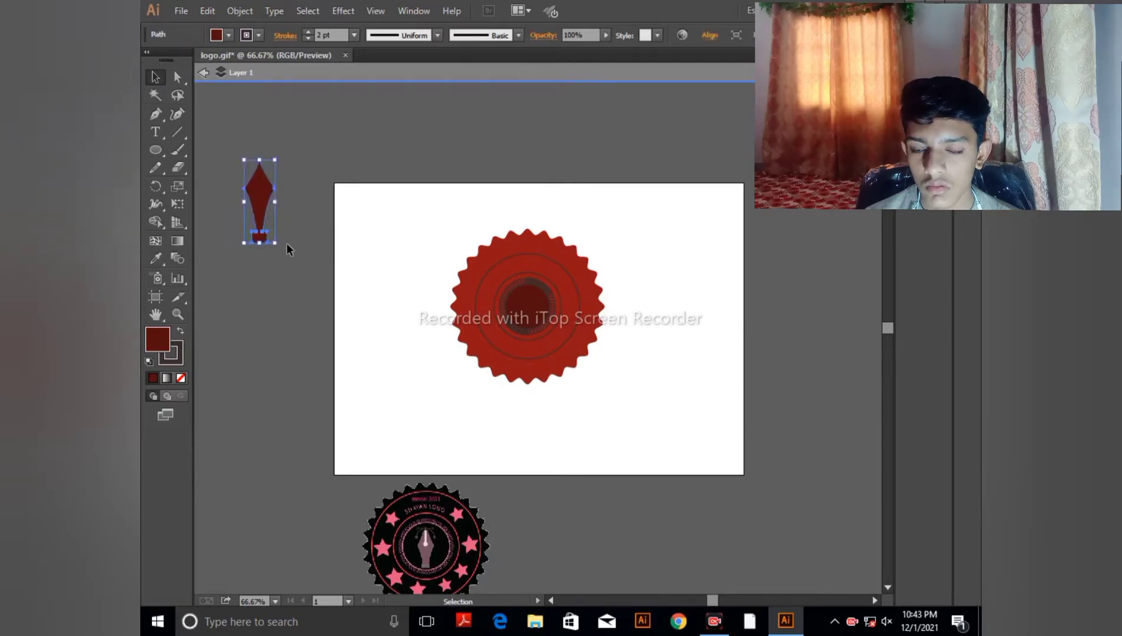
{"action": "left_click", "coordinate": [322, 217]}
{"action": "left_click_drag", "start_coordinate": [222, 164], "coordinate": [282, 234]}
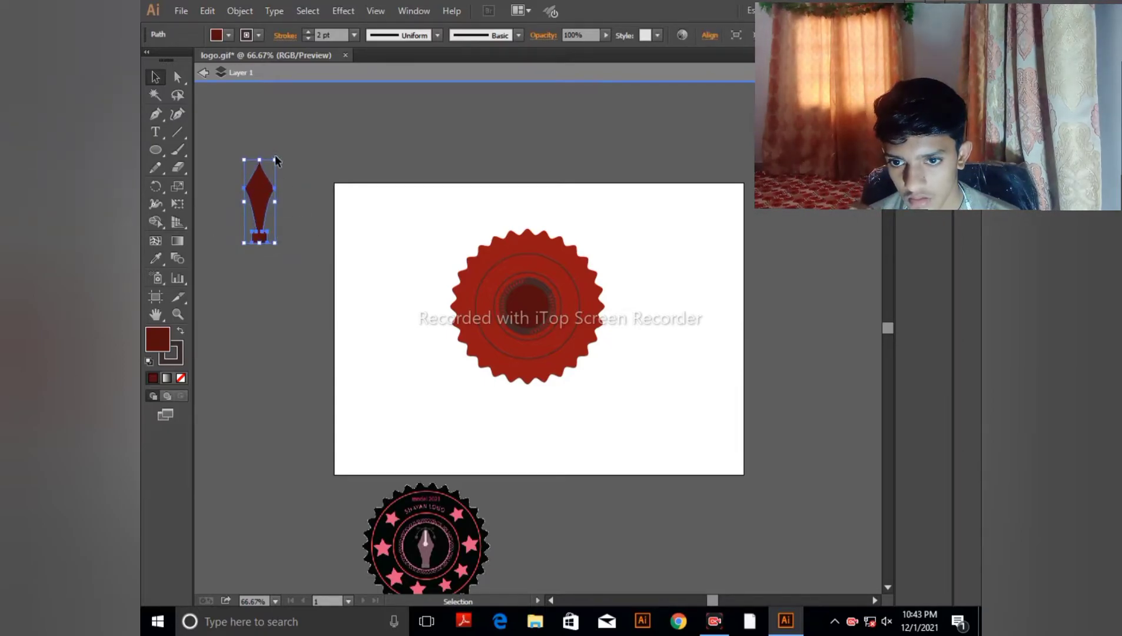
{"action": "left_click_drag", "start_coordinate": [276, 159], "coordinate": [278, 293]}
{"action": "left_click", "coordinate": [304, 203]}
Examine the pen-nib emblem and its curved anchor handles in the reference badge up close.
{"action": "left_click_drag", "start_coordinate": [421, 377], "coordinate": [355, 185]}
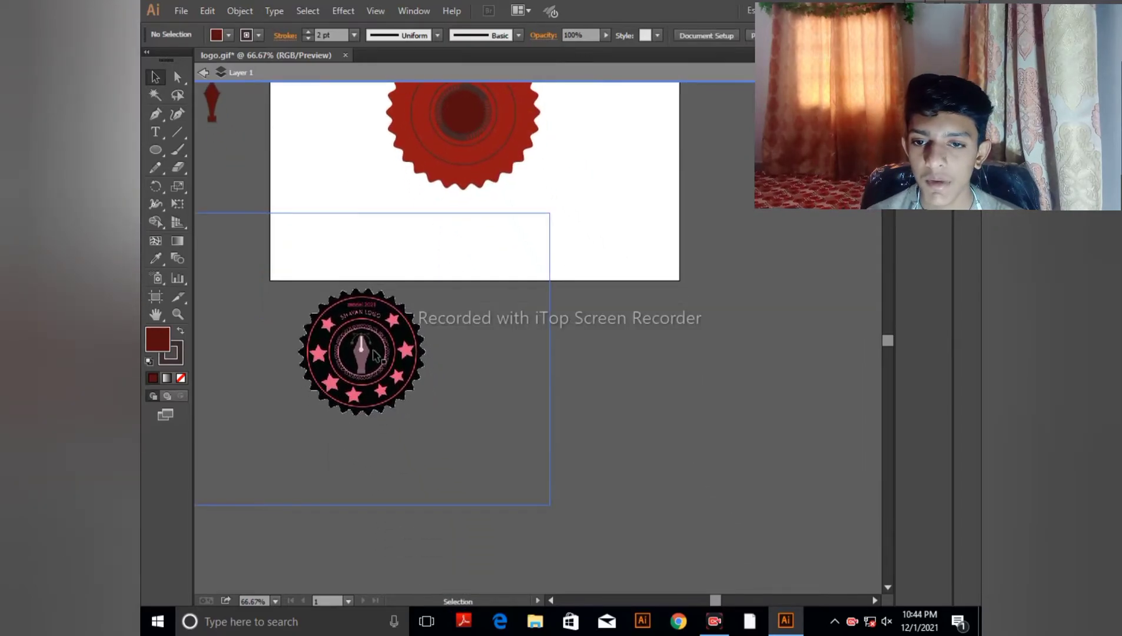
{"action": "key", "text": "ctrl+plus"}
{"action": "key", "text": "ctrl+plus"}
{"action": "key", "text": "ctrl+plus"}
{"action": "key", "text": "space"}
{"action": "left_click_drag", "start_coordinate": [279, 389], "coordinate": [437, 303]}
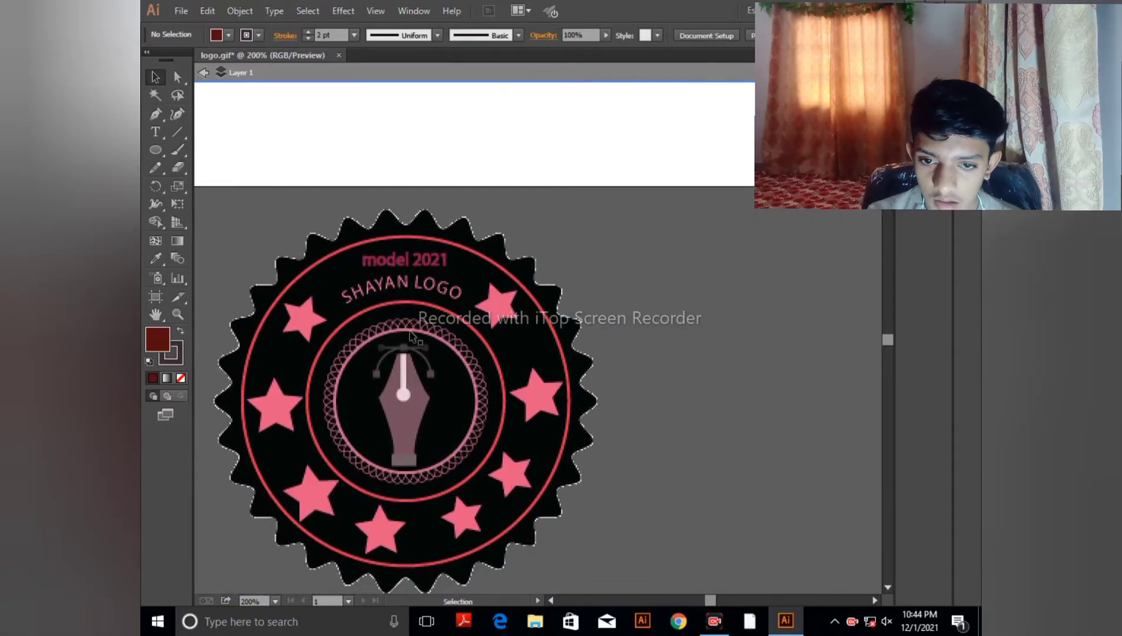
{"action": "key", "text": "a"}
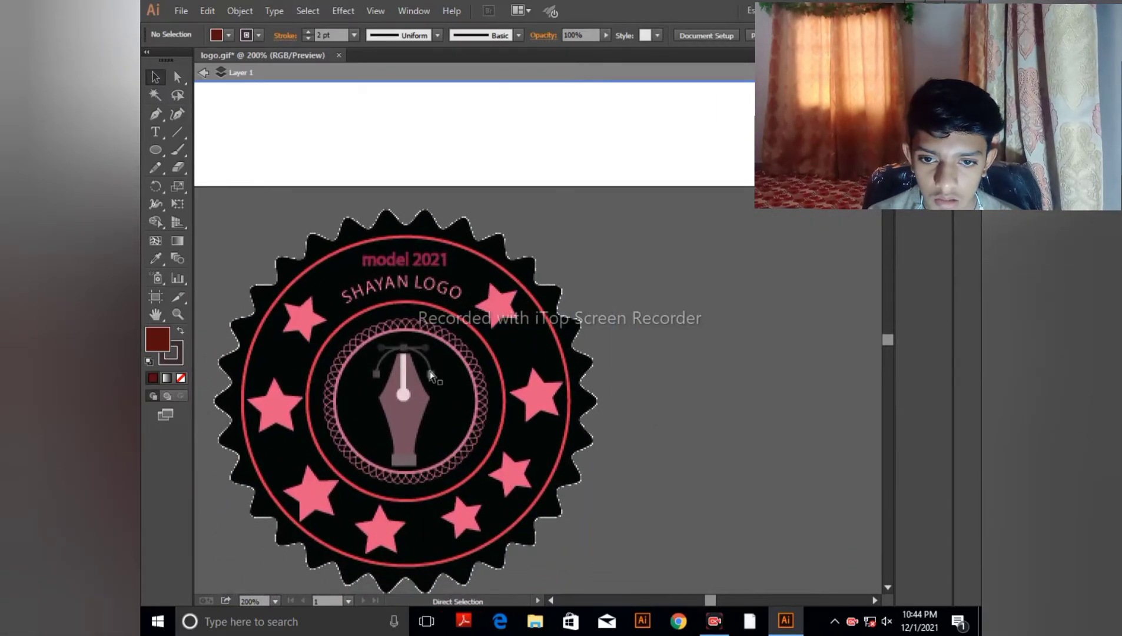
{"action": "key", "text": "ctrl+minus"}
{"action": "key", "text": "ctrl+minus"}
{"action": "key", "text": "ctrl+minus"}
{"action": "key", "text": "ctrl+minus"}
{"action": "key", "text": "space"}
{"action": "left_click_drag", "start_coordinate": [315, 323], "coordinate": [279, 498]}
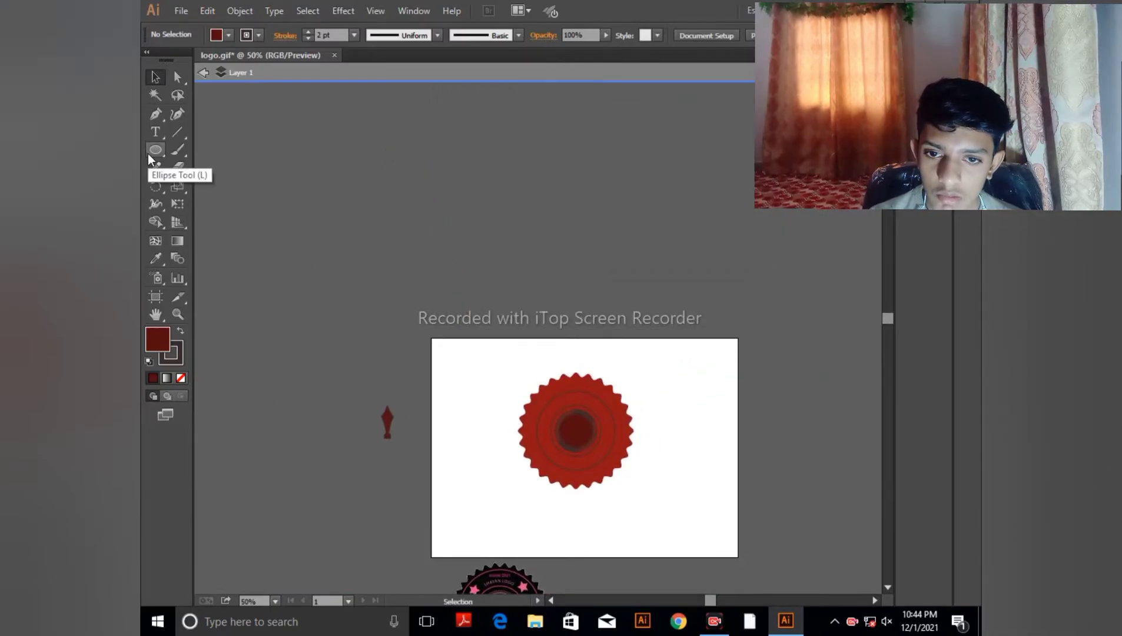
{"action": "left_click", "coordinate": [150, 113]}
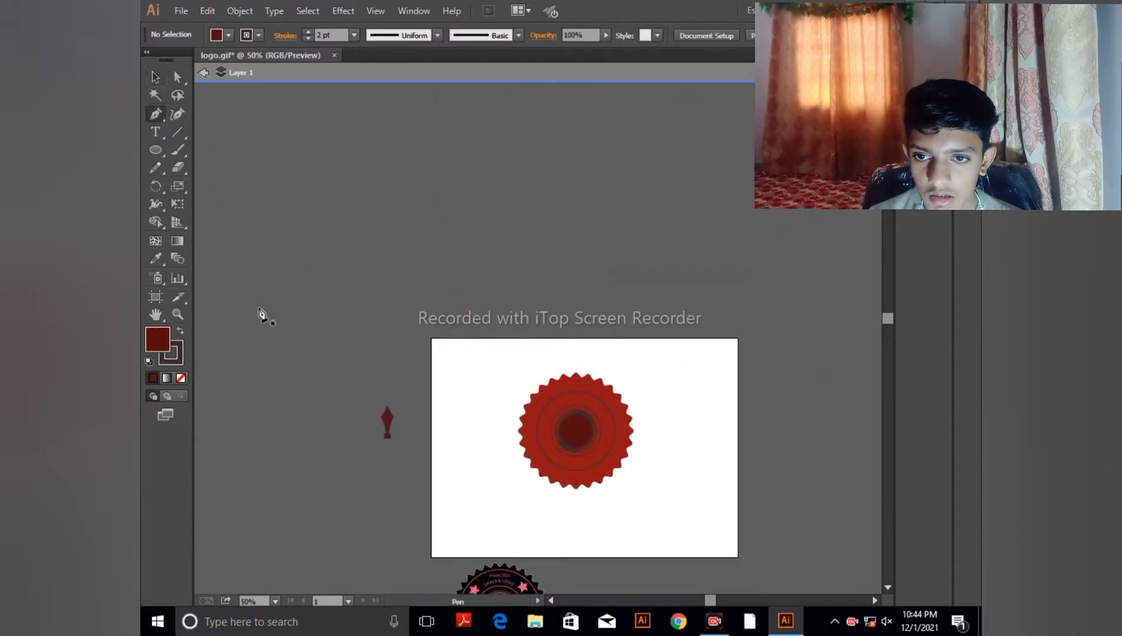
{"action": "left_click", "coordinate": [352, 408]}
{"action": "left_click", "coordinate": [365, 395], "text": "ctrl"}
Draw an ellipse on the empty canvas above the nib, with no fill and a dark red stroke.
{"action": "left_click", "coordinate": [154, 150]}
{"action": "left_click_drag", "start_coordinate": [257, 203], "coordinate": [336, 272]}
{"action": "left_click", "coordinate": [180, 332]}
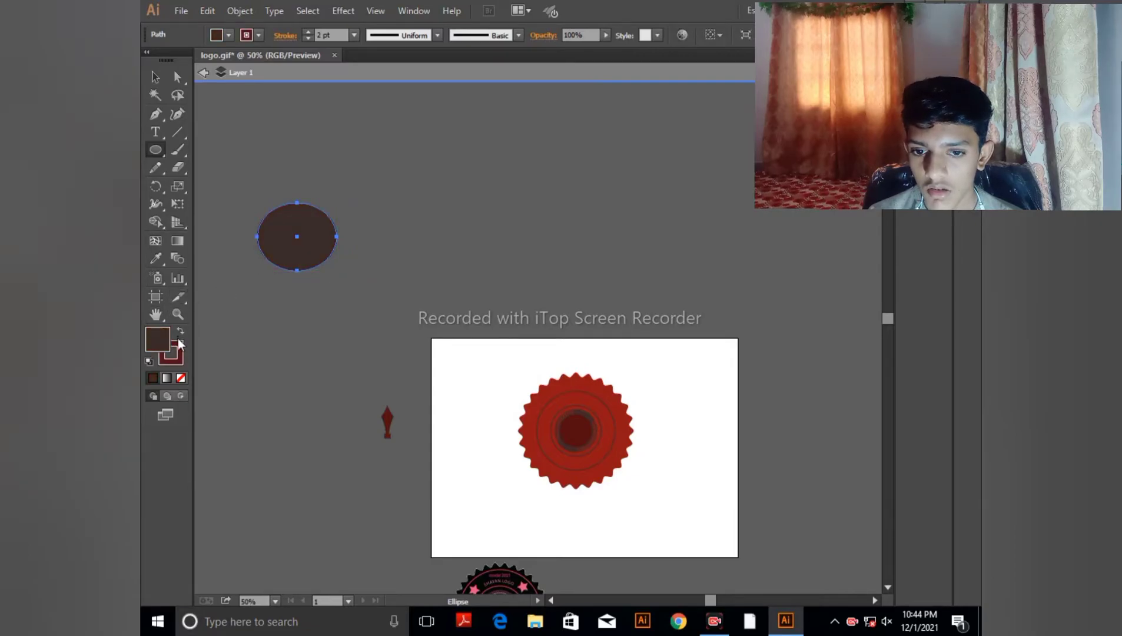
{"action": "left_click", "coordinate": [181, 377]}
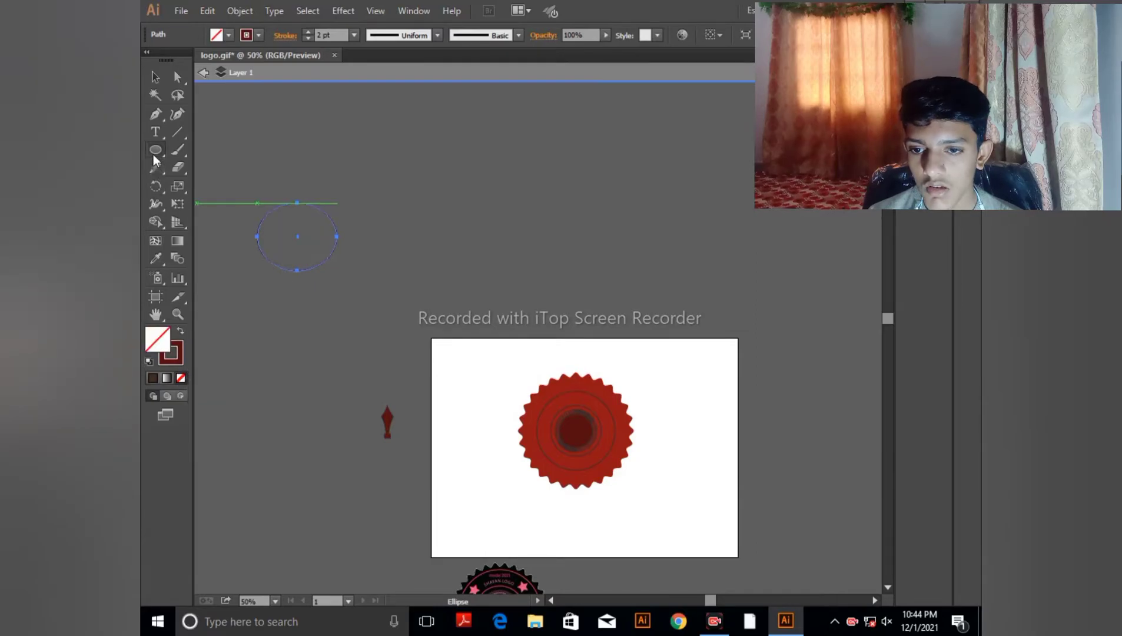
Cut the ellipse in two at its left and right anchor points with the Scissors tool.
{"action": "left_click_drag", "start_coordinate": [186, 174], "coordinate": [213, 186]}
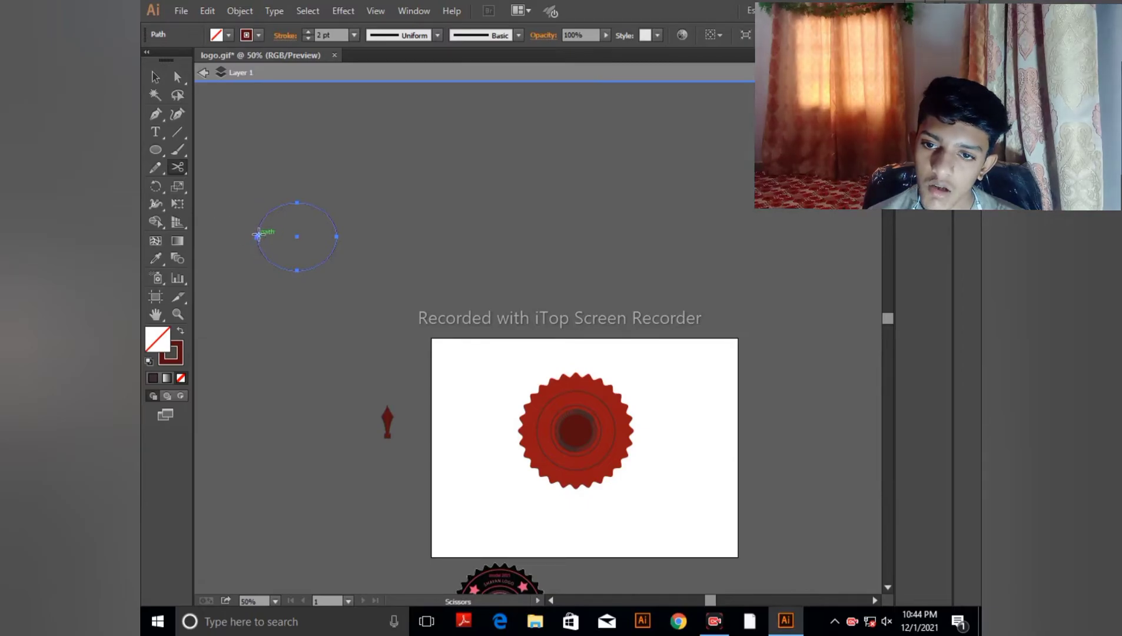
{"action": "left_click", "coordinate": [258, 235]}
{"action": "left_click", "coordinate": [336, 236]}
Delete the lower half of the ellipse and place the remaining arc centred over the pen nib.
{"action": "left_click", "coordinate": [155, 76]}
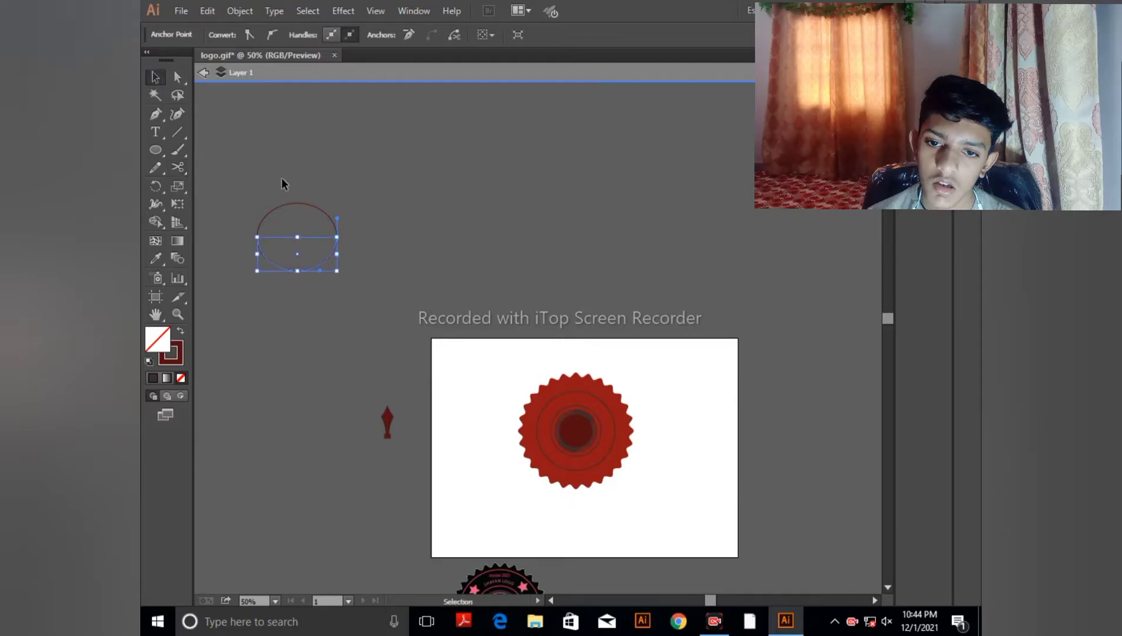
{"action": "left_click", "coordinate": [319, 207]}
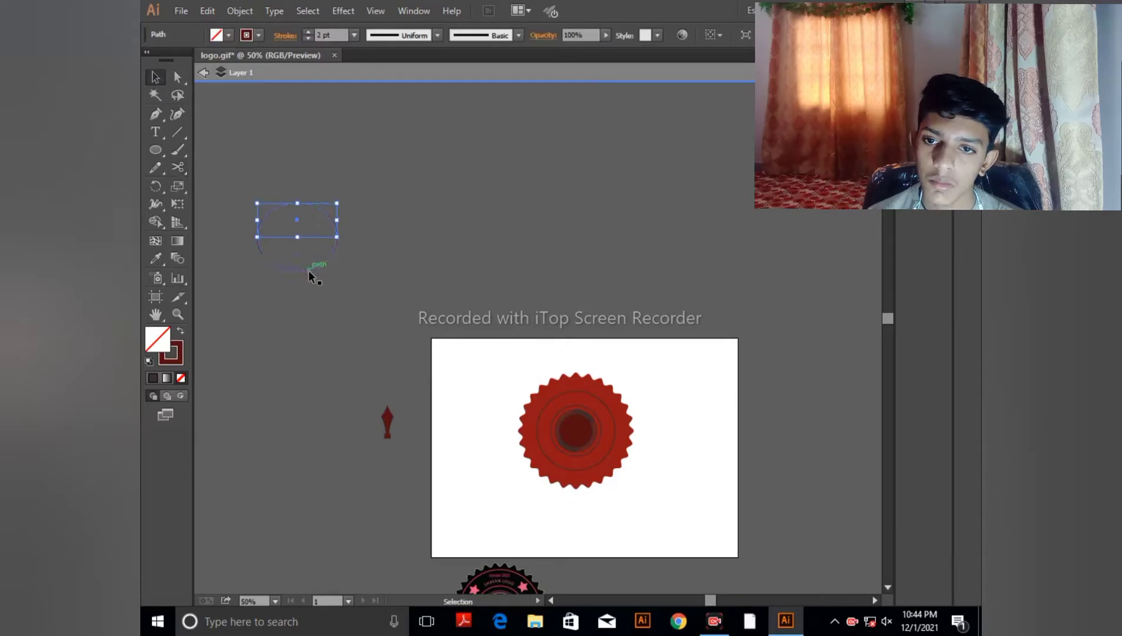
{"action": "left_click_drag", "start_coordinate": [309, 271], "coordinate": [319, 348]}
{"action": "key", "text": "Delete"}
{"action": "left_click_drag", "start_coordinate": [291, 203], "coordinate": [382, 390]}
{"action": "left_click", "coordinate": [377, 367]}
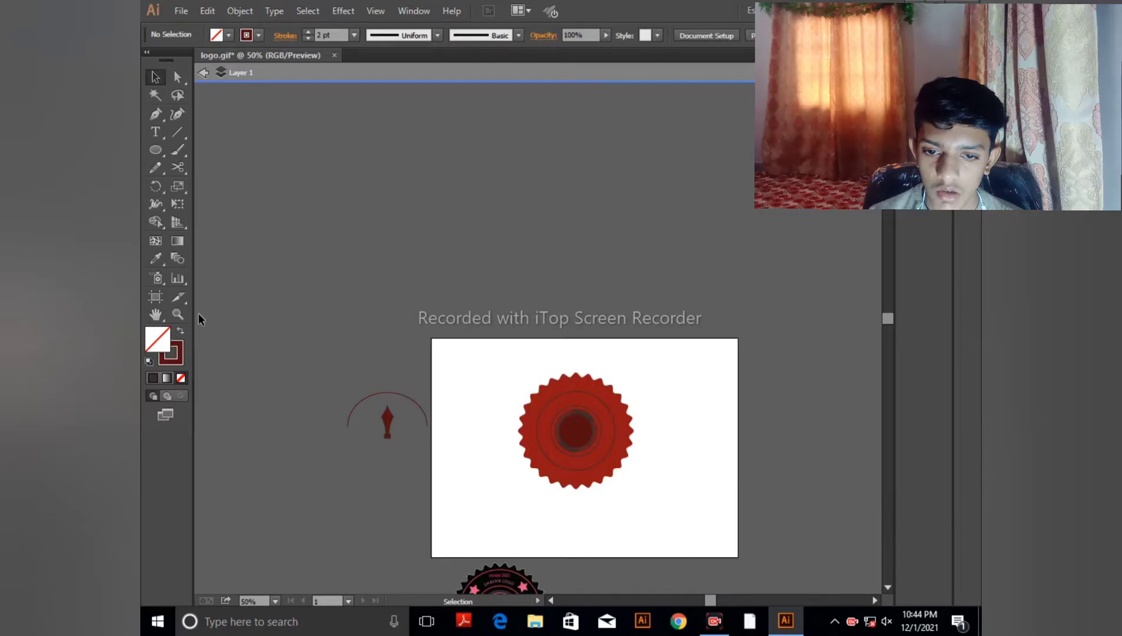
Draw a small circle at the left end of the arc.
{"action": "key", "text": "ctrl+="}
{"action": "left_click_drag", "start_coordinate": [499, 467], "coordinate": [490, 298]}
{"action": "left_click", "coordinate": [155, 150]}
{"action": "left_click_drag", "start_coordinate": [280, 260], "coordinate": [283, 276]}
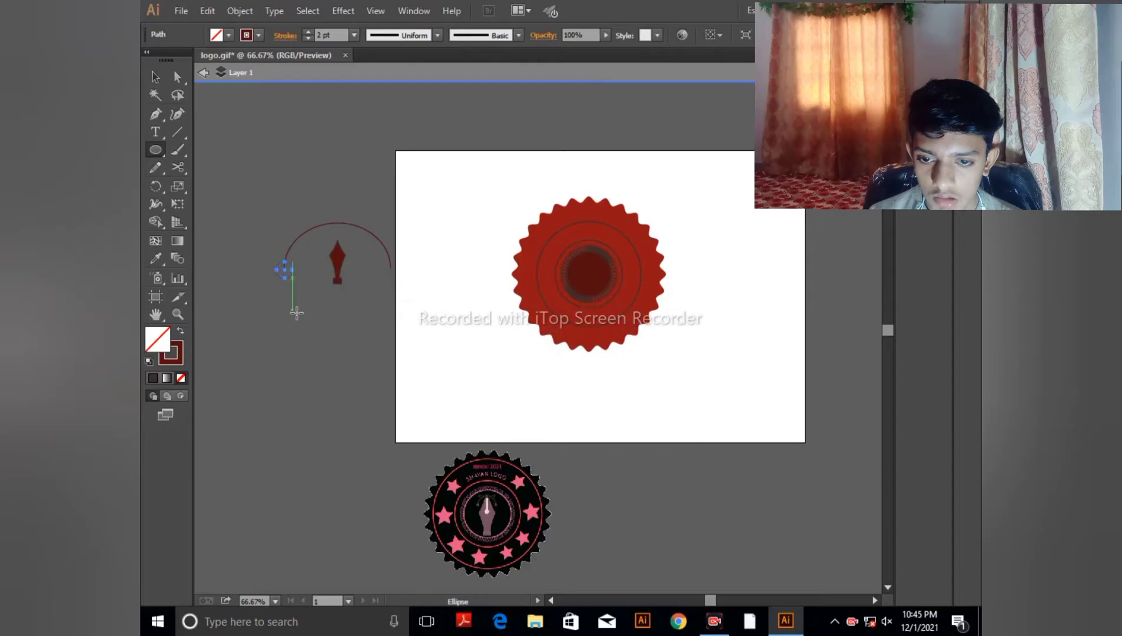
Copy the small circle to the right end of the arc and nudge the left circle up level with it.
{"action": "key", "text": "ctrl+plus"}
{"action": "key", "text": "ctrl+plus"}
{"action": "key", "text": "ctrl+plus"}
{"action": "left_click_drag", "start_coordinate": [299, 320], "coordinate": [731, 375]}
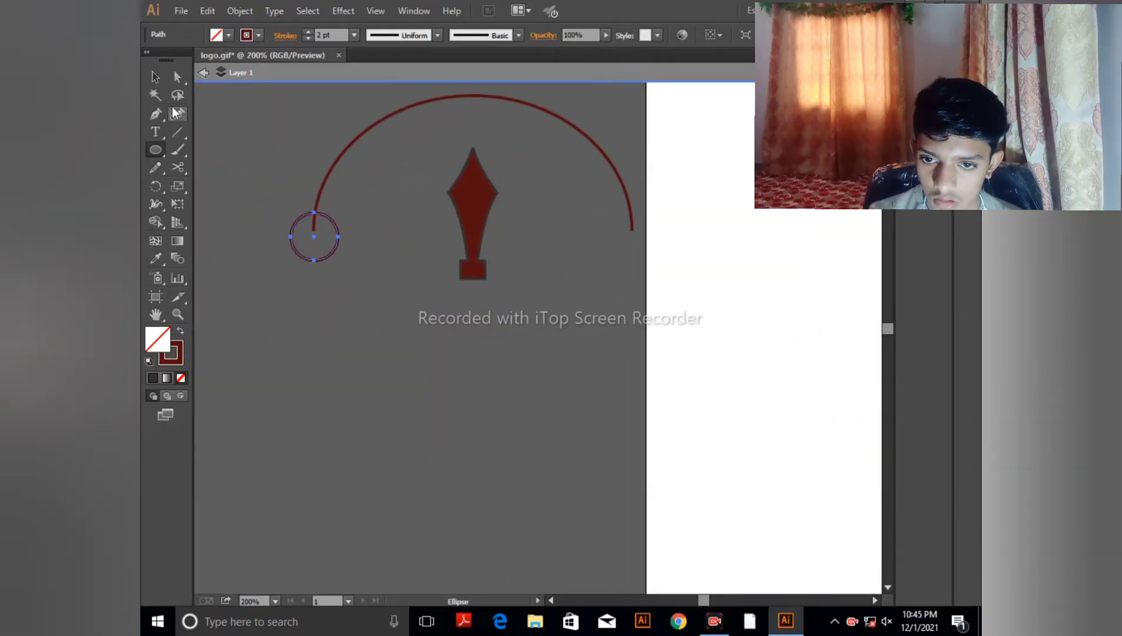
{"action": "left_click", "coordinate": [156, 77]}
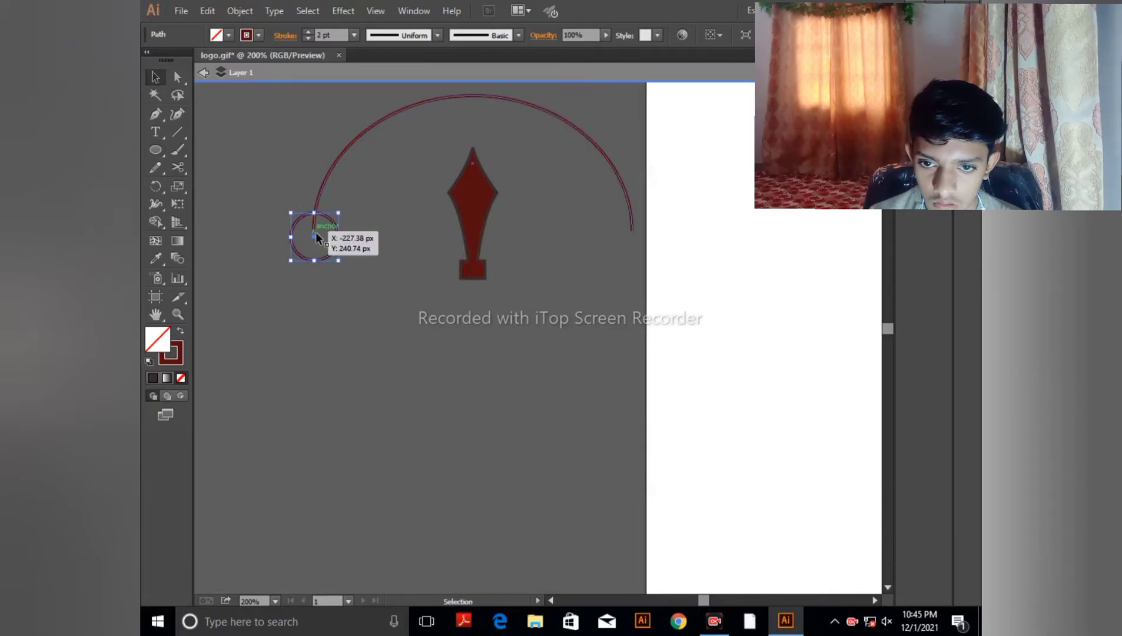
{"action": "left_click_drag", "start_coordinate": [333, 227], "coordinate": [653, 221]}
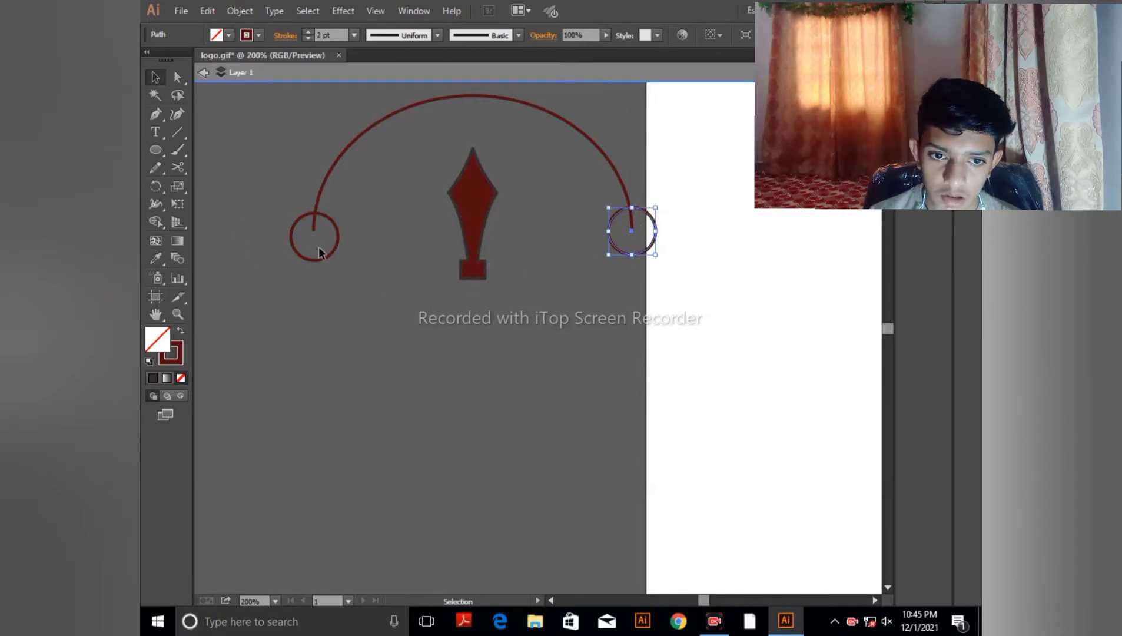
{"action": "left_click_drag", "start_coordinate": [332, 252], "coordinate": [332, 244]}
{"action": "left_click", "coordinate": [352, 324]}
Draw a horizontal line touching the top of the arc and spanning the arc's full width.
{"action": "left_click_drag", "start_coordinate": [529, 313], "coordinate": [554, 486]}
{"action": "left_click", "coordinate": [178, 132]}
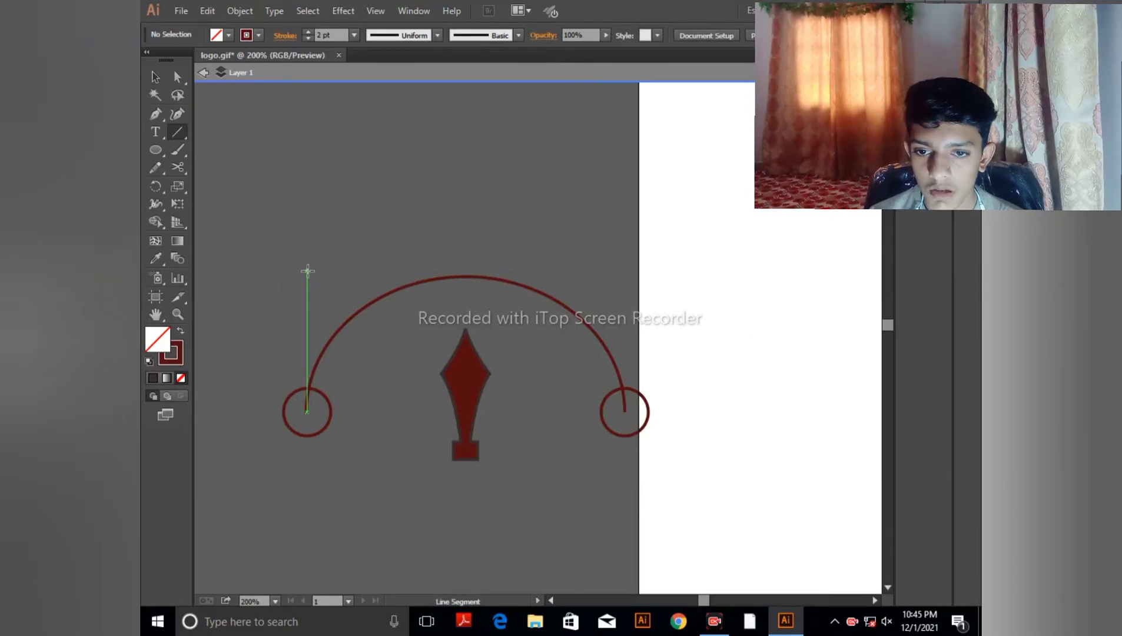
{"action": "left_click", "coordinate": [308, 276]}
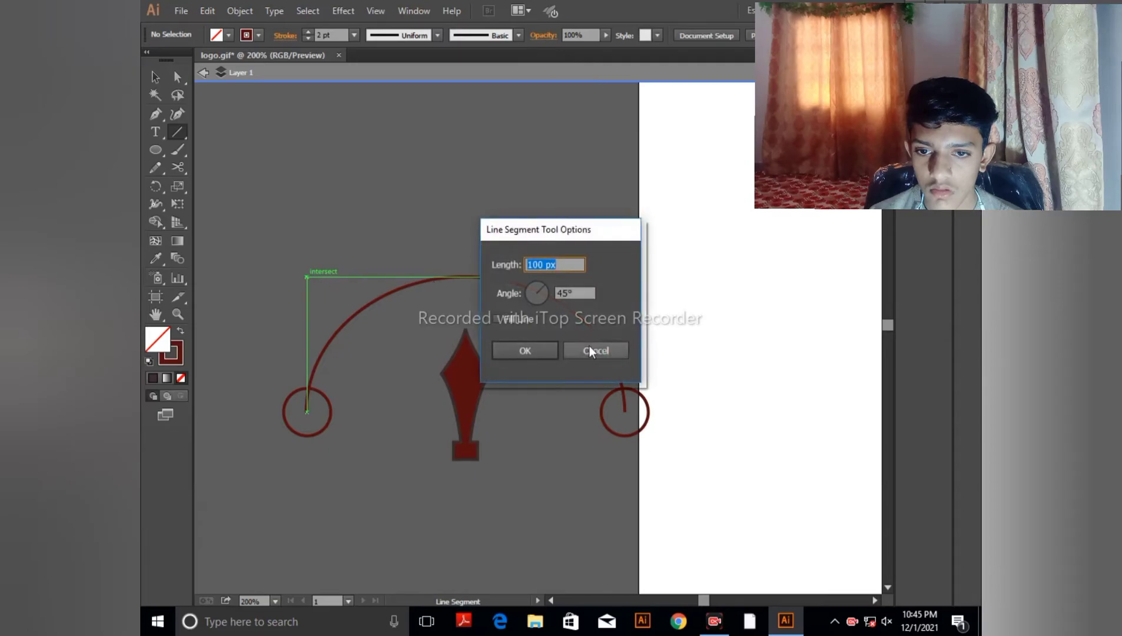
{"action": "left_click", "coordinate": [591, 349]}
{"action": "mouse_move", "coordinate": [308, 276]}
{"action": "left_mouse_down"}
{"action": "mouse_move", "coordinate": [515, 268]}
{"action": "mouse_move", "coordinate": [607, 285]}
{"action": "mouse_move", "coordinate": [639, 275]}
{"action": "mouse_move", "coordinate": [625, 277]}
{"action": "left_mouse_up"}
Draw a small square around the left end of the horizontal line.
{"action": "left_click_drag", "start_coordinate": [158, 149], "coordinate": [190, 150]}
{"action": "left_click_drag", "start_coordinate": [284, 265], "coordinate": [305, 286]}
{"action": "left_click_drag", "start_coordinate": [305, 286], "coordinate": [308, 286]}
{"action": "left_click", "coordinate": [153, 77]}
{"action": "left_click", "coordinate": [339, 238]}
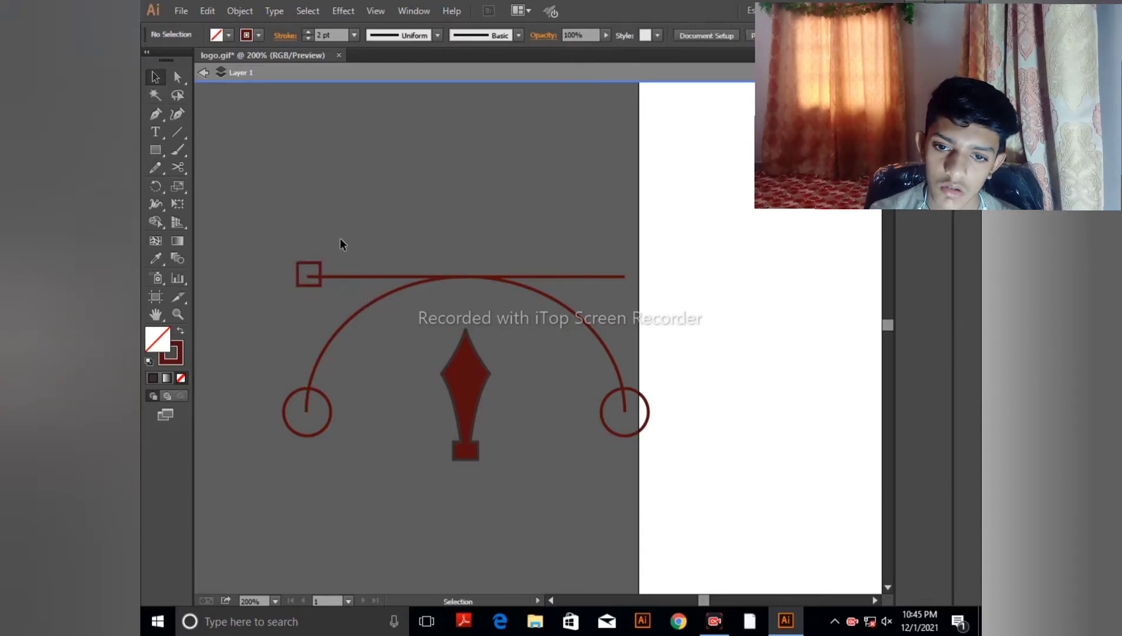
Centre the square on the line's left end and place a copy of it at the line's midpoint.
{"action": "left_click_drag", "start_coordinate": [317, 266], "coordinate": [323, 268]}
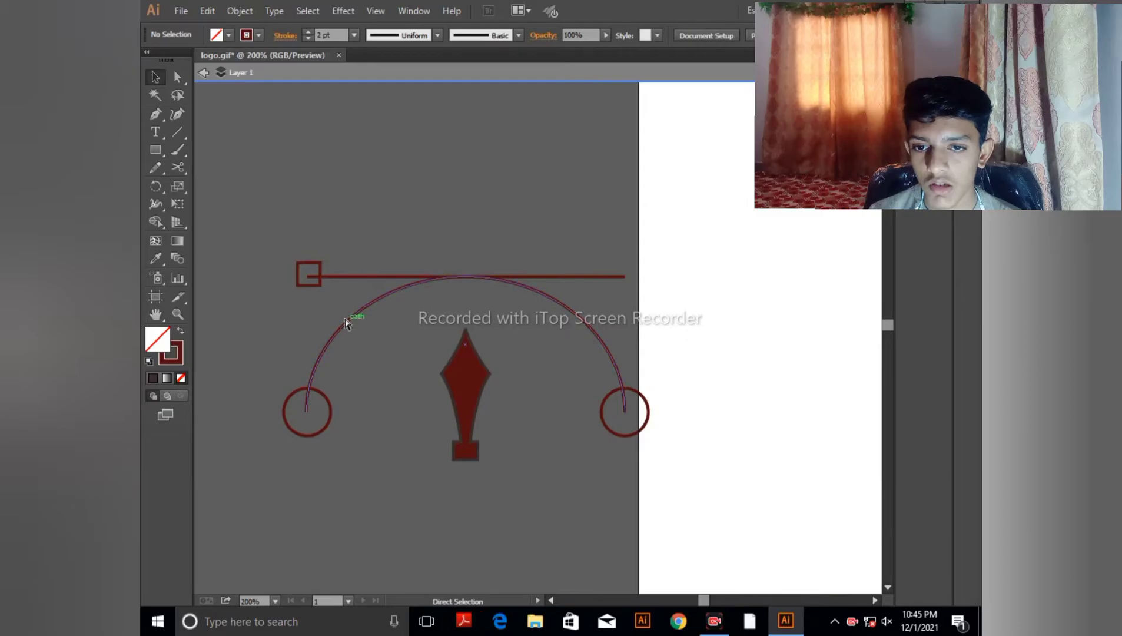
{"action": "key", "text": "ctrl+equal"}
{"action": "scroll", "coordinate": [344, 317], "scroll_direction": "up", "scroll_amount": 2}
{"action": "scroll", "coordinate": [345, 317], "scroll_direction": "left", "scroll_amount": 2}
{"action": "left_click_drag", "start_coordinate": [348, 304], "coordinate": [348, 306]}
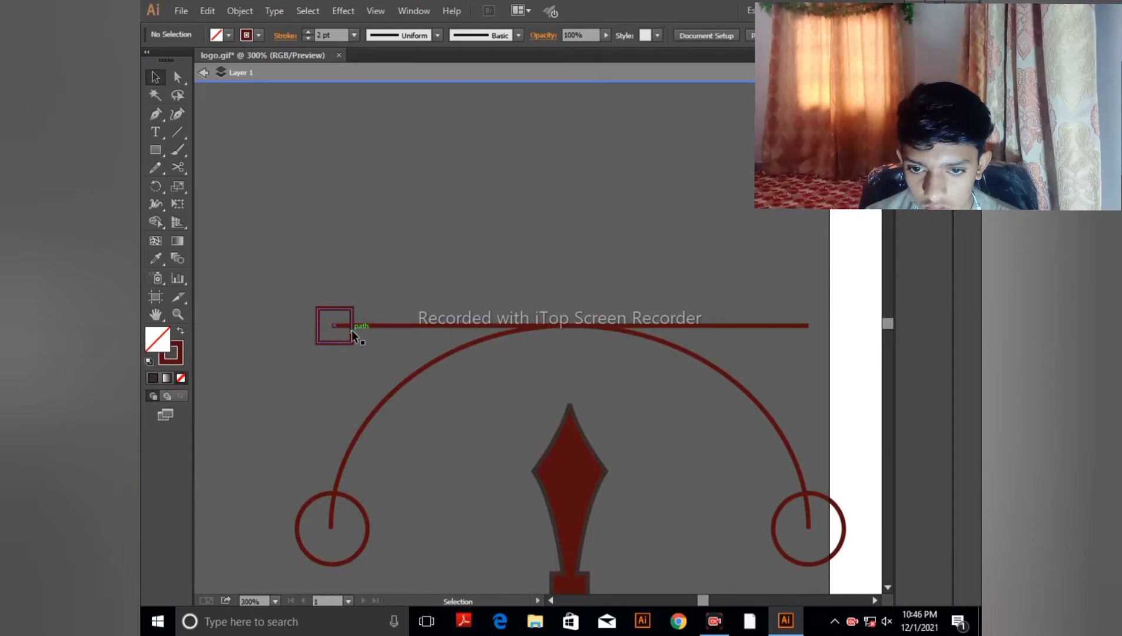
{"action": "mouse_move", "coordinate": [351, 329]}
{"action": "left_mouse_down"}
{"action": "mouse_move", "coordinate": [483, 326]}
{"action": "mouse_move", "coordinate": [466, 331]}
{"action": "mouse_move", "coordinate": [536, 342]}
{"action": "mouse_move", "coordinate": [572, 328]}
{"action": "mouse_move", "coordinate": [600, 347]}
{"action": "mouse_move", "coordinate": [355, 311]}
{"action": "left_mouse_up"}
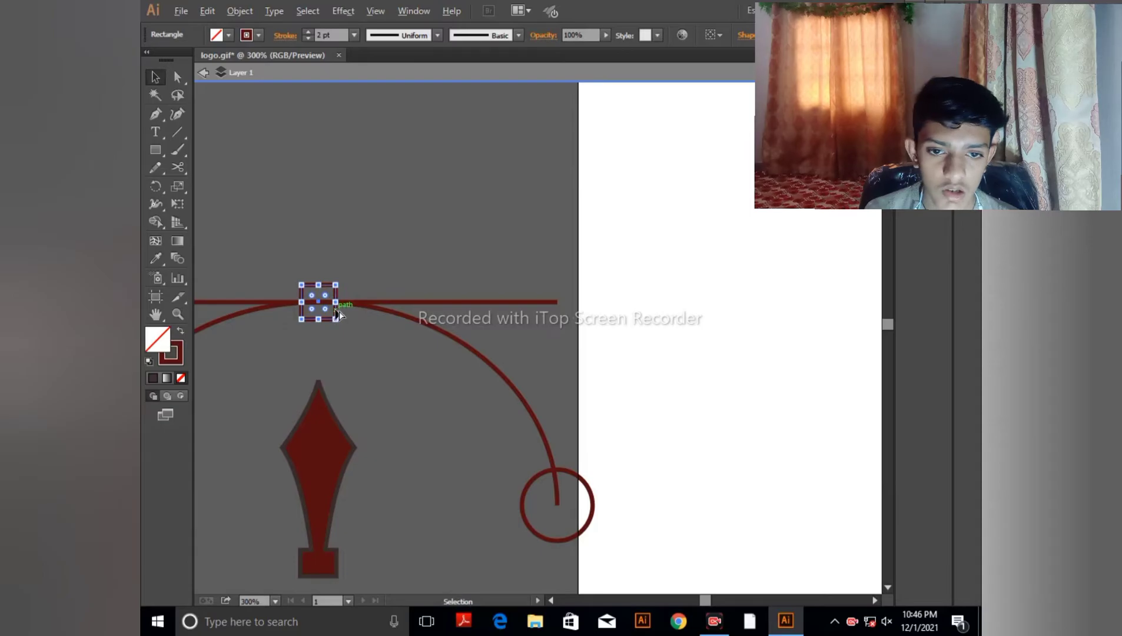
{"action": "left_click_drag", "start_coordinate": [336, 312], "coordinate": [493, 319]}
{"action": "key", "text": "ctrl+z"}
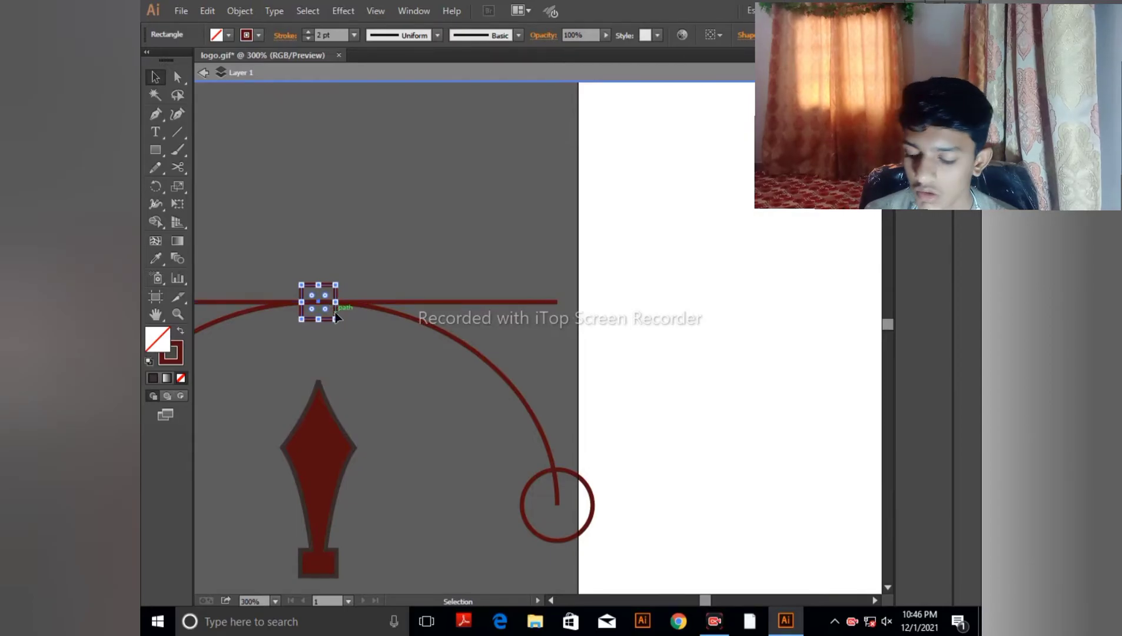
{"action": "left_click_drag", "start_coordinate": [335, 317], "coordinate": [365, 323]}
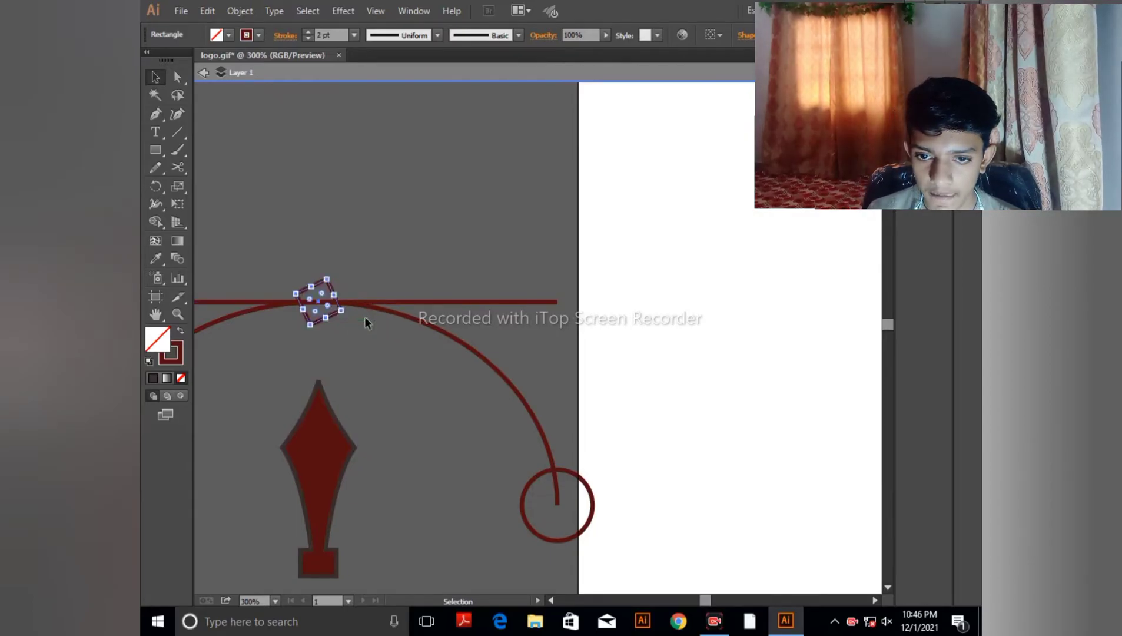
{"action": "key", "text": "ctrl+z"}
Place a copy of the middle square on the right end of the horizontal line.
{"action": "left_click", "coordinate": [332, 228]}
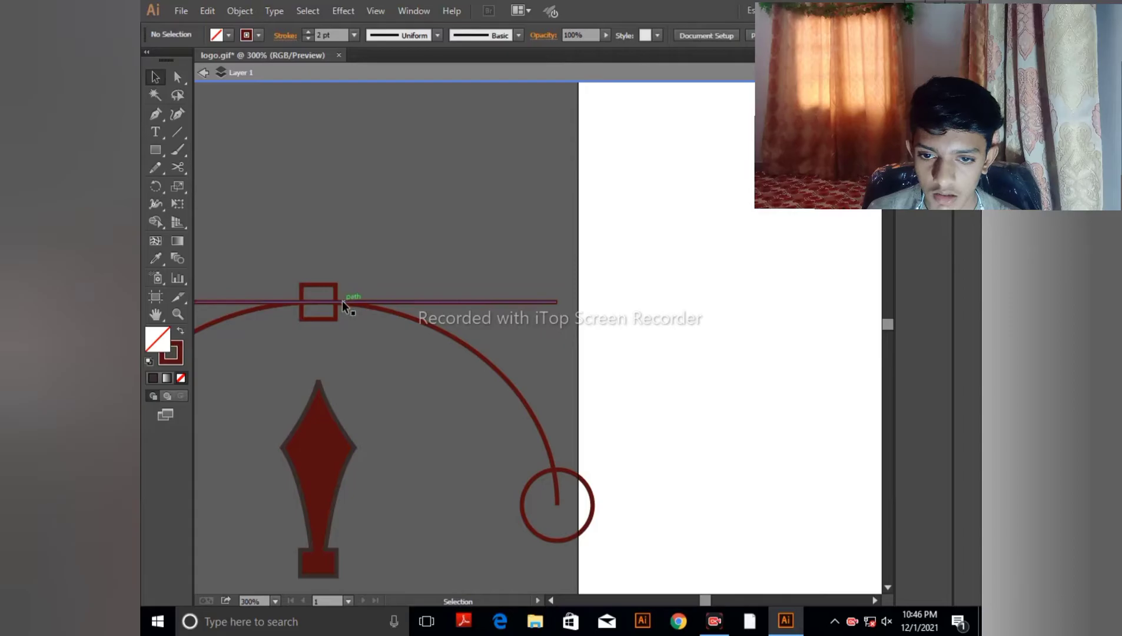
{"action": "left_click_drag", "start_coordinate": [336, 312], "coordinate": [569, 316]}
{"action": "left_click", "coordinate": [433, 464]}
Move both halves of the pen nib down, clear of the arc and handle shapes.
{"action": "key", "text": "ctrl+minus"}
{"action": "key", "text": "ctrl+minus"}
{"action": "key", "text": "ctrl+minus"}
{"action": "key", "text": "ctrl+minus"}
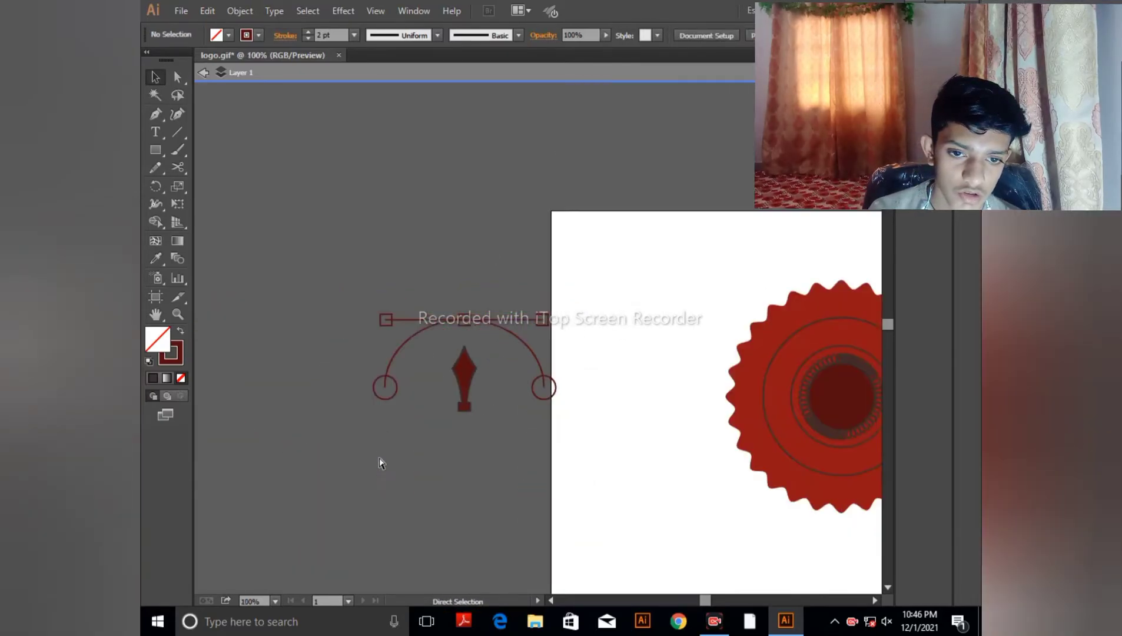
{"action": "left_click_drag", "start_coordinate": [380, 283], "coordinate": [548, 332]}
{"action": "left_click", "coordinate": [463, 385]}
{"action": "mouse_move", "coordinate": [477, 348]}
{"action": "left_mouse_down"}
{"action": "mouse_move", "coordinate": [498, 367]}
{"action": "mouse_move", "coordinate": [484, 404]}
{"action": "mouse_move", "coordinate": [491, 356]}
{"action": "left_mouse_up"}
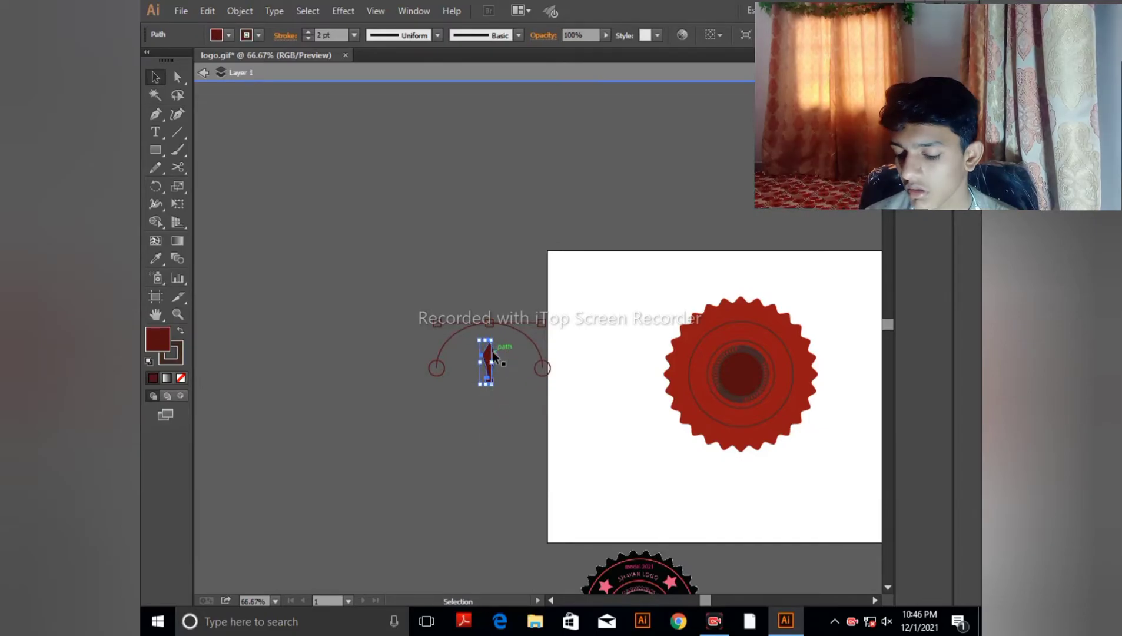
{"action": "left_click_drag", "start_coordinate": [492, 351], "coordinate": [469, 468]}
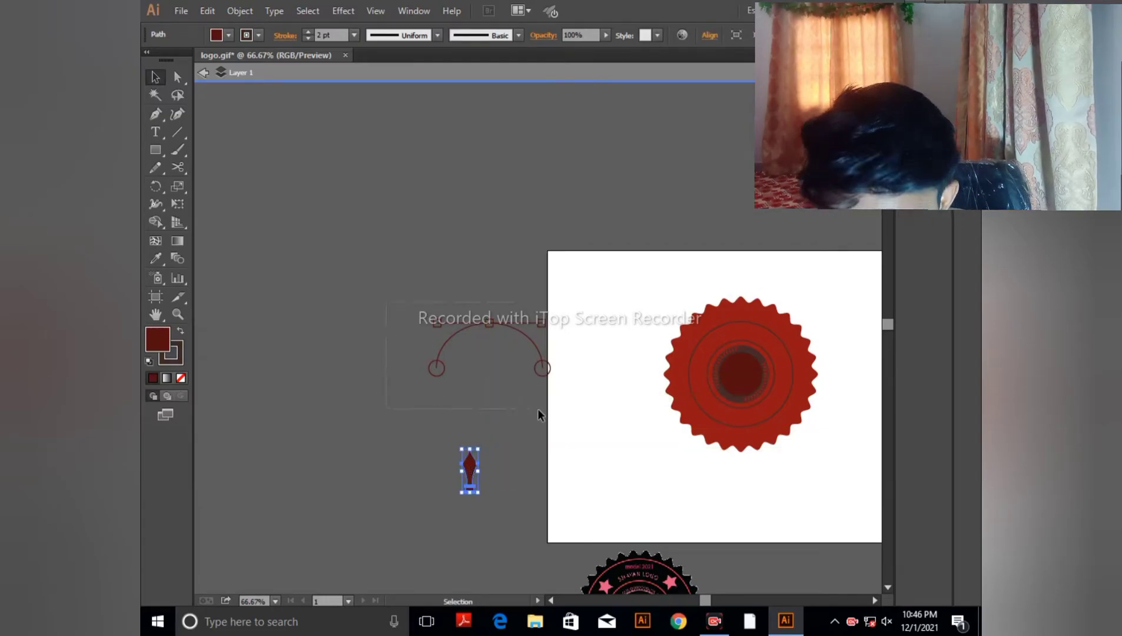
Scale the arc, line, circles and squares down together to about a quarter of their size.
{"action": "left_click", "coordinate": [542, 369]}
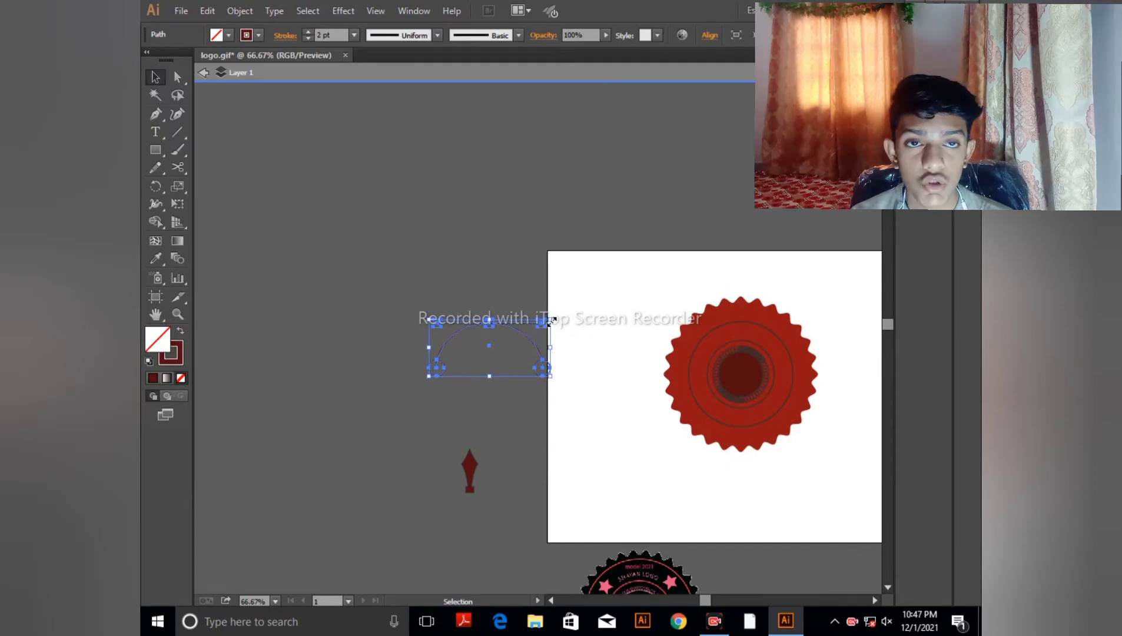
{"action": "left_click_drag", "start_coordinate": [550, 321], "coordinate": [496, 362]}
{"action": "left_click", "coordinate": [494, 387]}
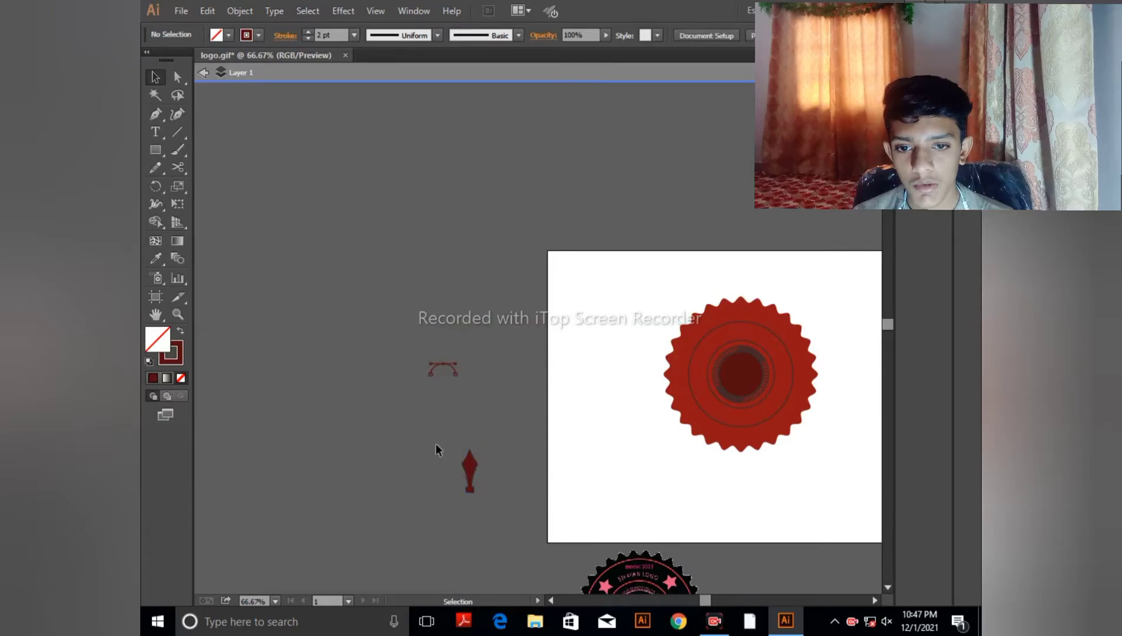
{"action": "left_click_drag", "start_coordinate": [435, 445], "coordinate": [502, 497]}
{"action": "left_click", "coordinate": [460, 413]}
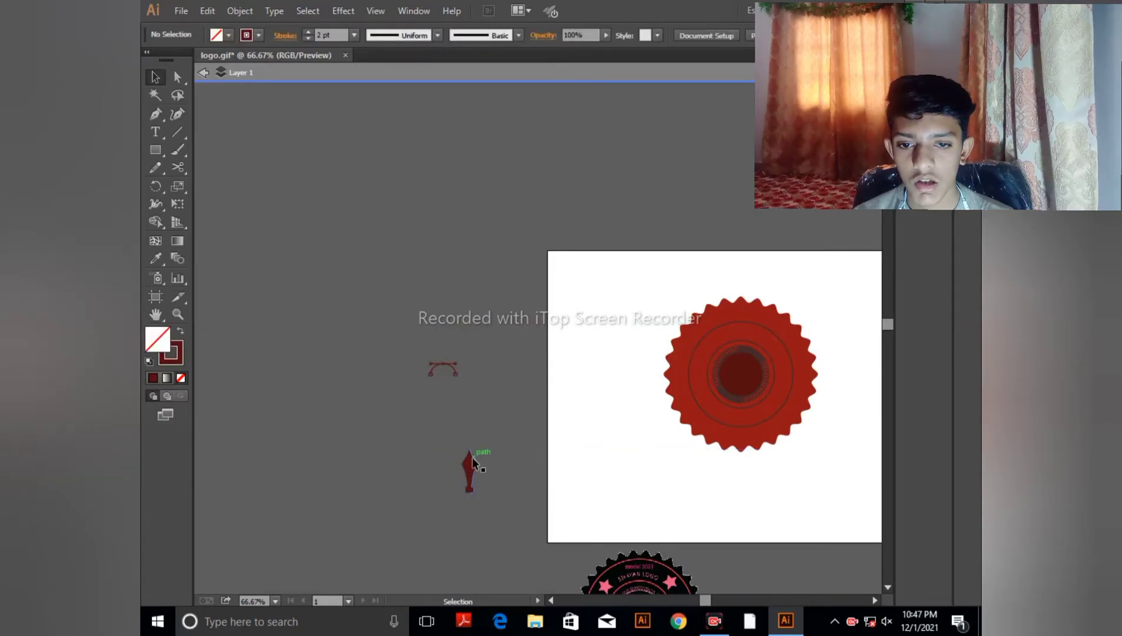
Move the pen nib up under the small arc-and-handles shape so the emblem reads as one piece.
{"action": "left_click", "coordinate": [474, 464]}
{"action": "left_click_drag", "start_coordinate": [472, 471], "coordinate": [446, 389]}
{"action": "left_click", "coordinate": [392, 364]}
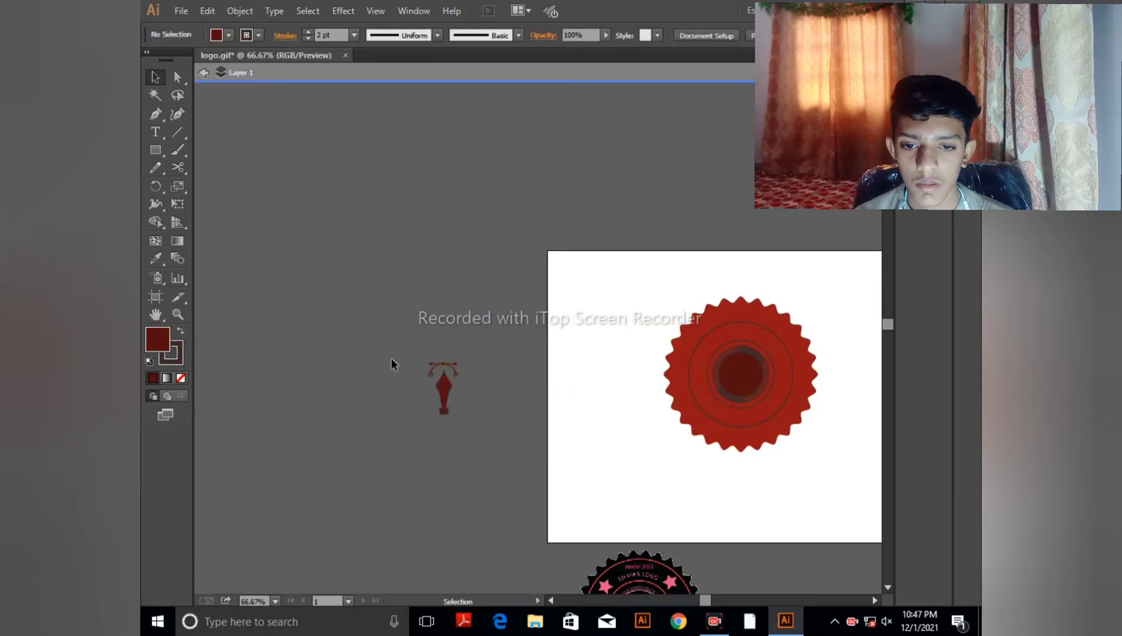
Scale the whole pen-nib emblem down to about 70% and centre it in the badge's dark inner circle.
{"action": "left_click_drag", "start_coordinate": [473, 446], "coordinate": [342, 387]}
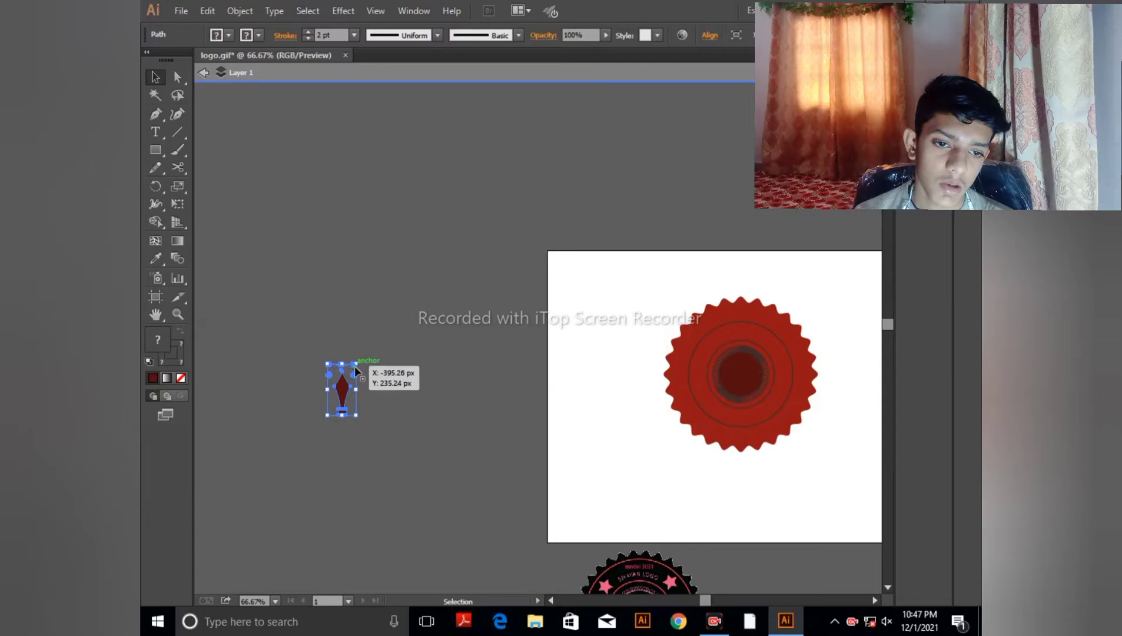
{"action": "left_click_drag", "start_coordinate": [356, 365], "coordinate": [743, 382]}
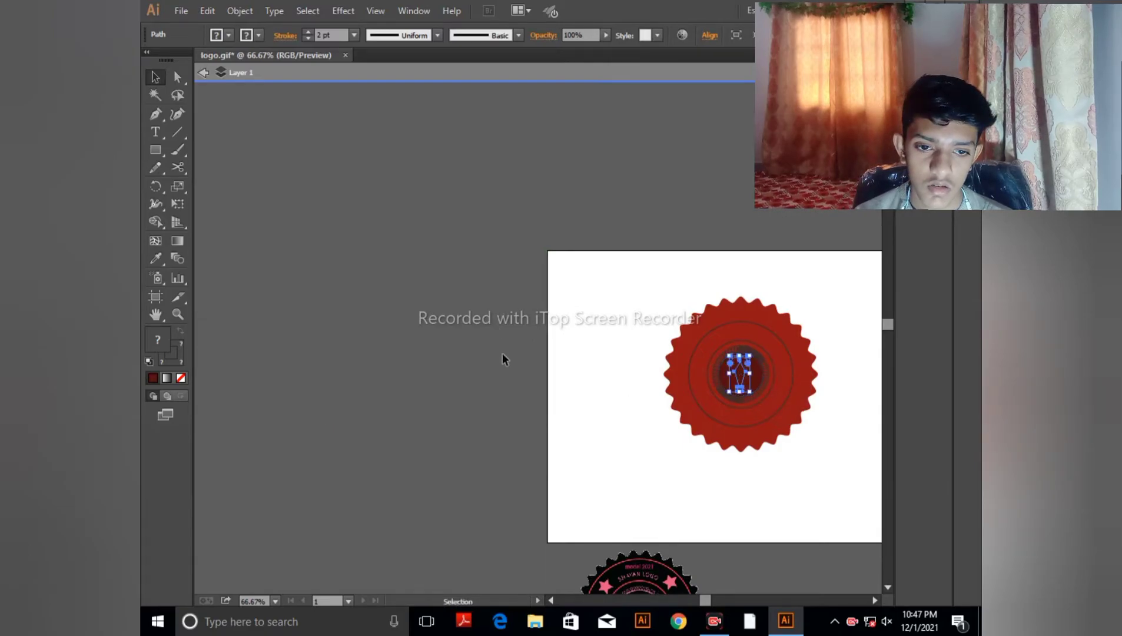
{"action": "scroll", "coordinate": [502, 359], "scroll_direction": "up", "scroll_amount": 3}
{"action": "scroll", "coordinate": [646, 407], "scroll_direction": "down", "scroll_amount": 3}
{"action": "scroll", "coordinate": [293, 378], "scroll_direction": "right", "scroll_amount": 3}
{"action": "scroll", "coordinate": [294, 377], "scroll_direction": "up", "scroll_amount": 2}
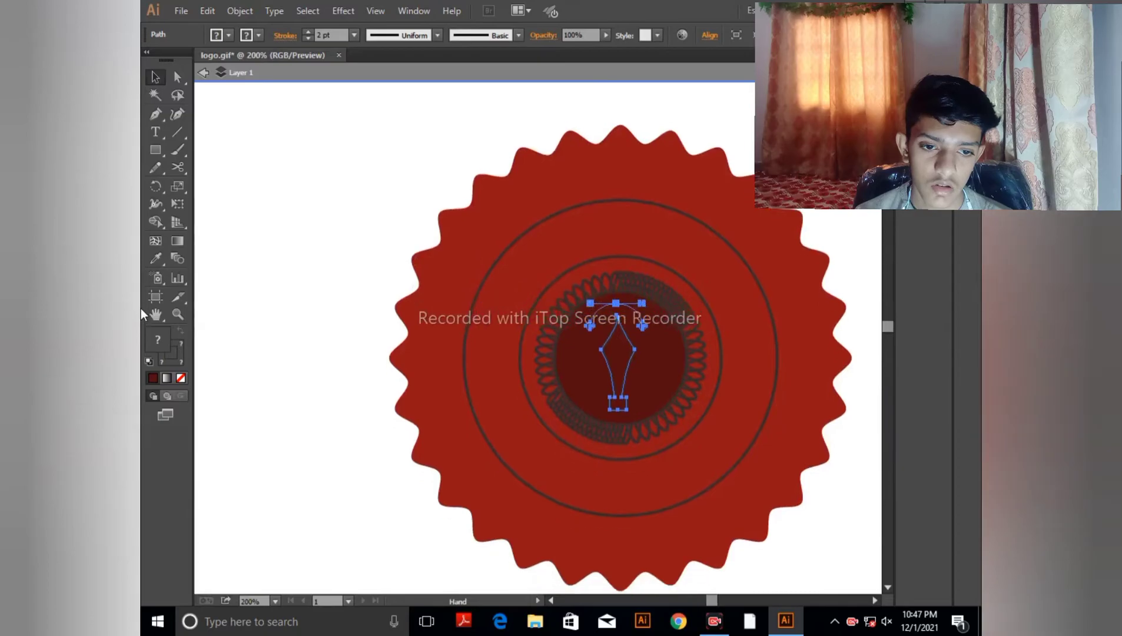
{"action": "scroll", "coordinate": [141, 294], "scroll_direction": "down", "scroll_amount": 2}
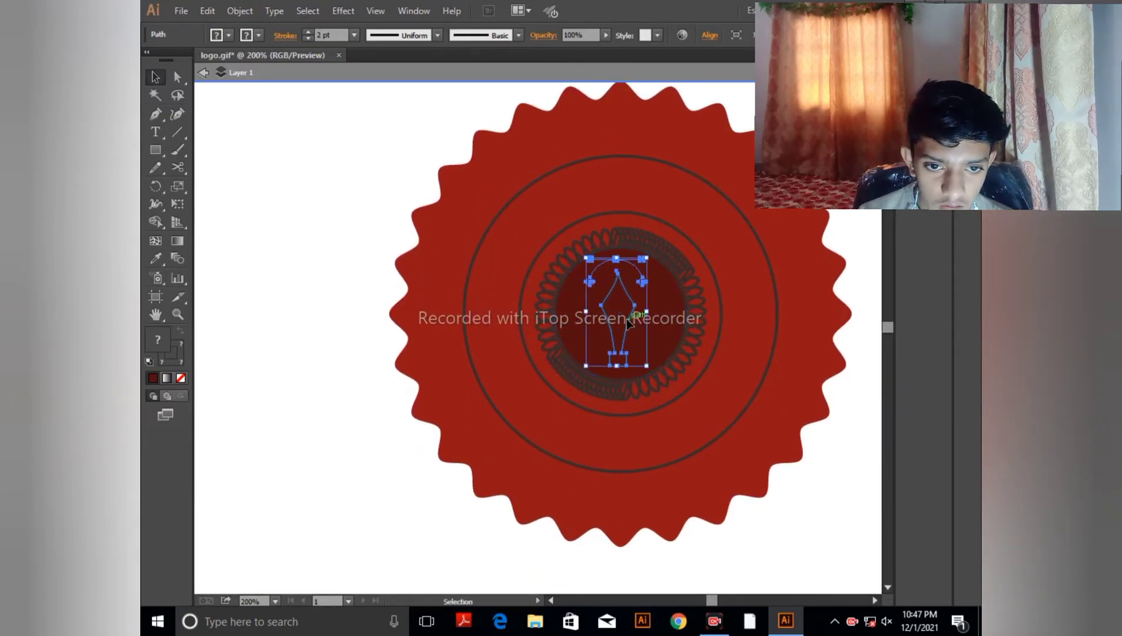
{"action": "left_click_drag", "start_coordinate": [627, 320], "coordinate": [630, 324]}
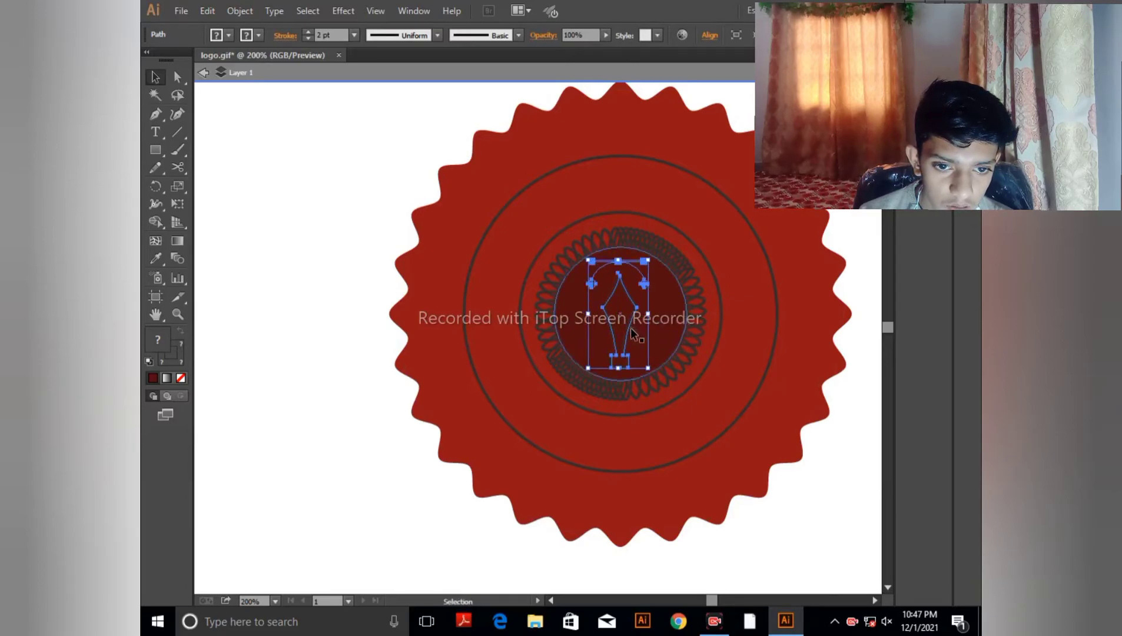
{"action": "left_click", "coordinate": [262, 446]}
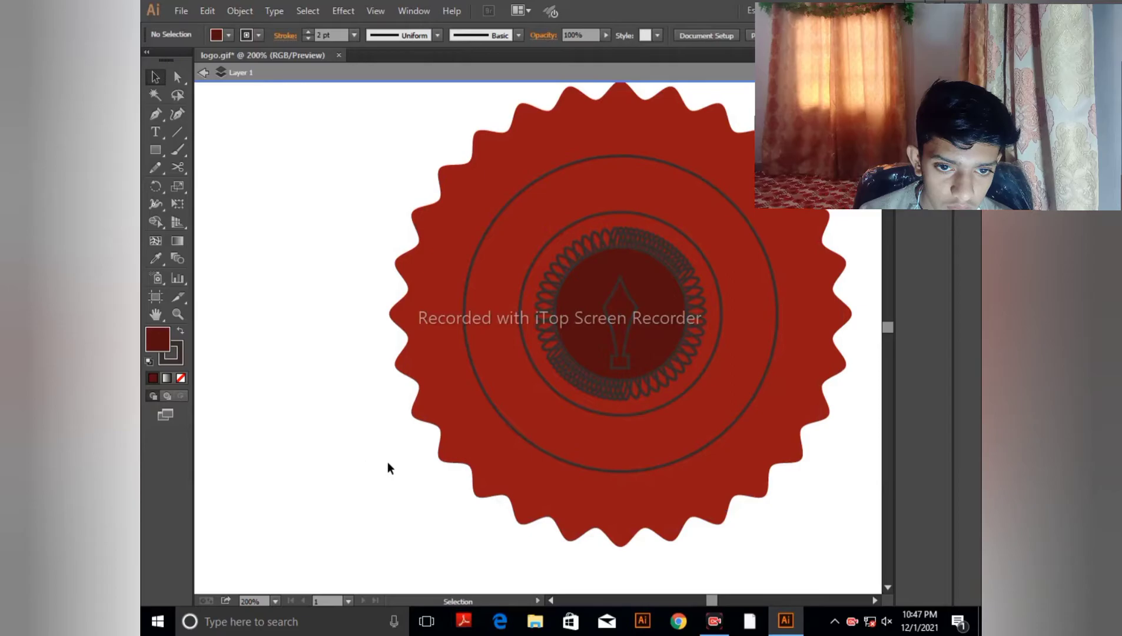
Fill all parts of the pen-nib emblem with black (#000000).
{"action": "left_click", "coordinate": [604, 356]}
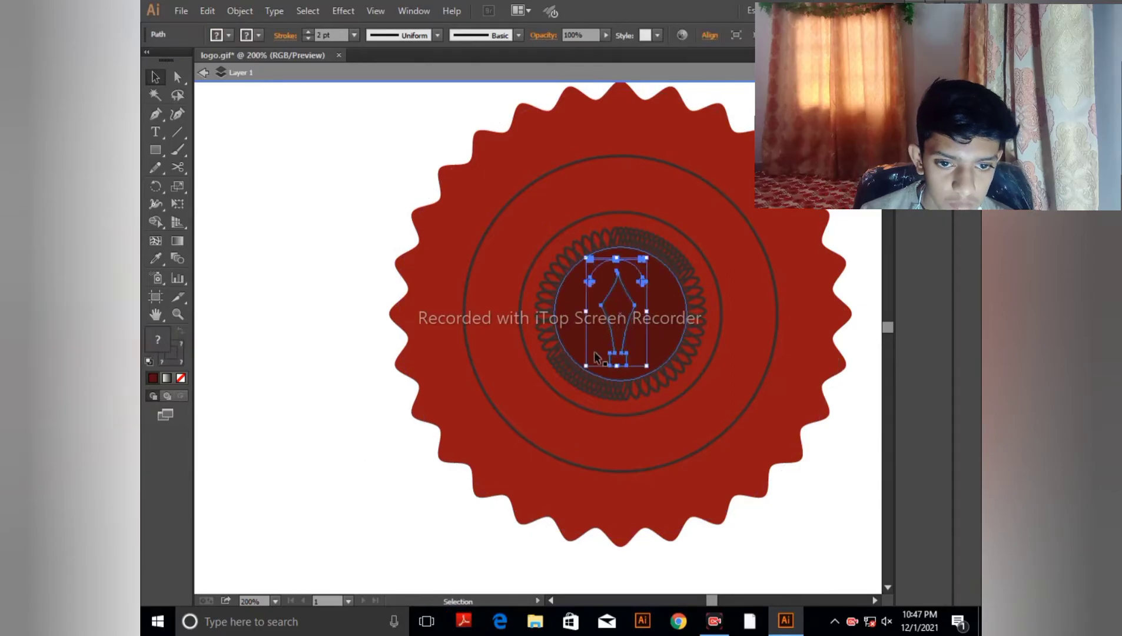
{"action": "double_click", "coordinate": [156, 342]}
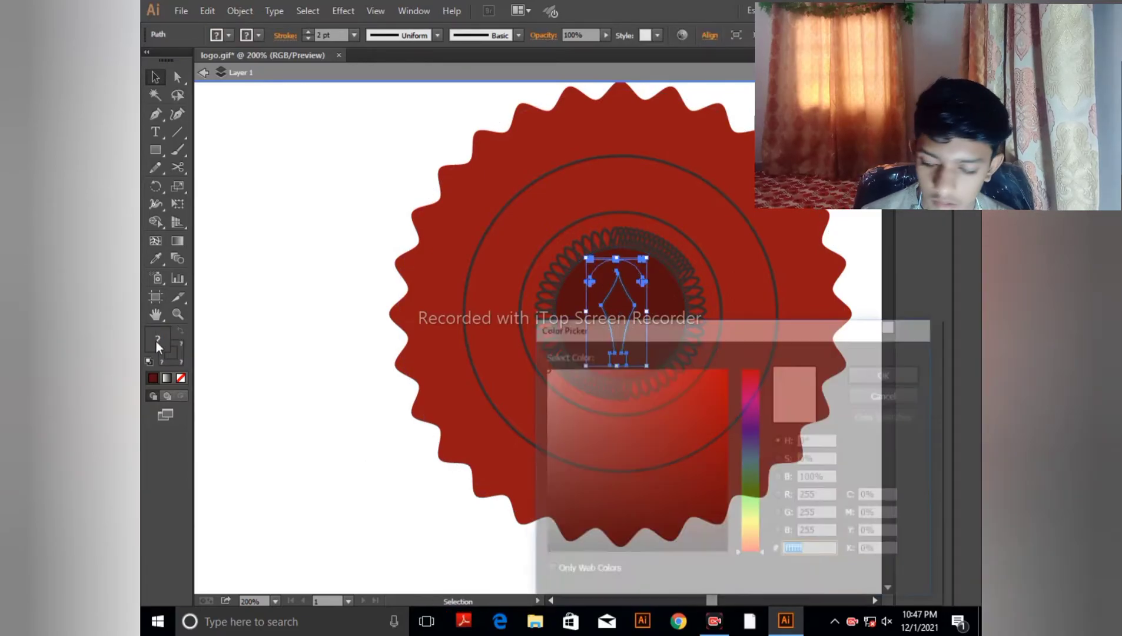
{"action": "left_click", "coordinate": [610, 553]}
{"action": "left_click", "coordinate": [883, 377]}
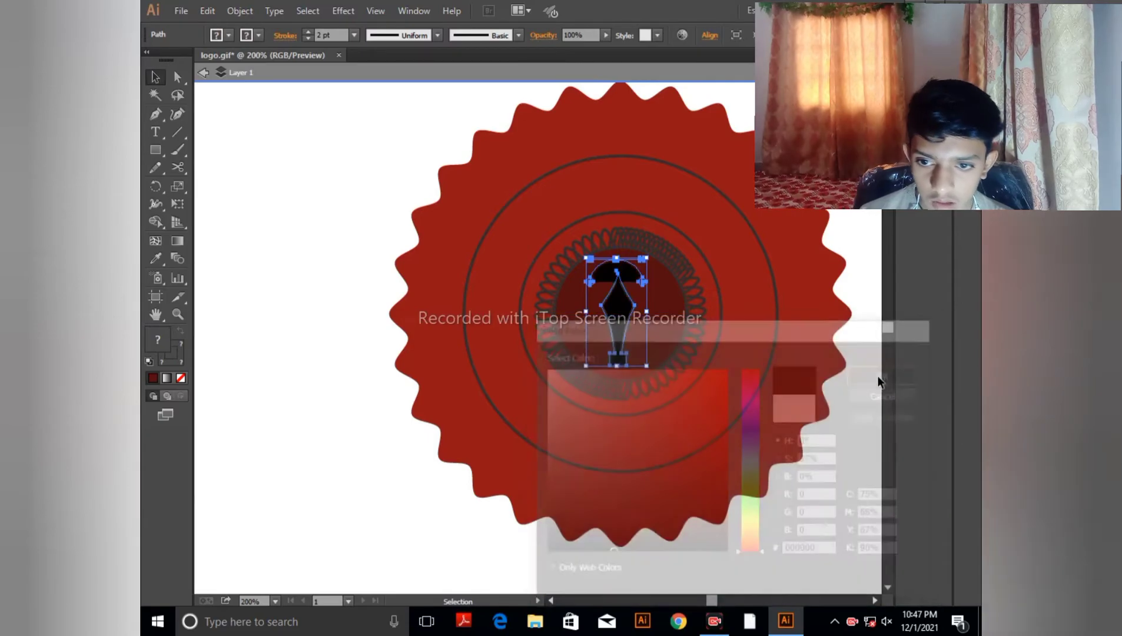
{"action": "left_click", "coordinate": [372, 397]}
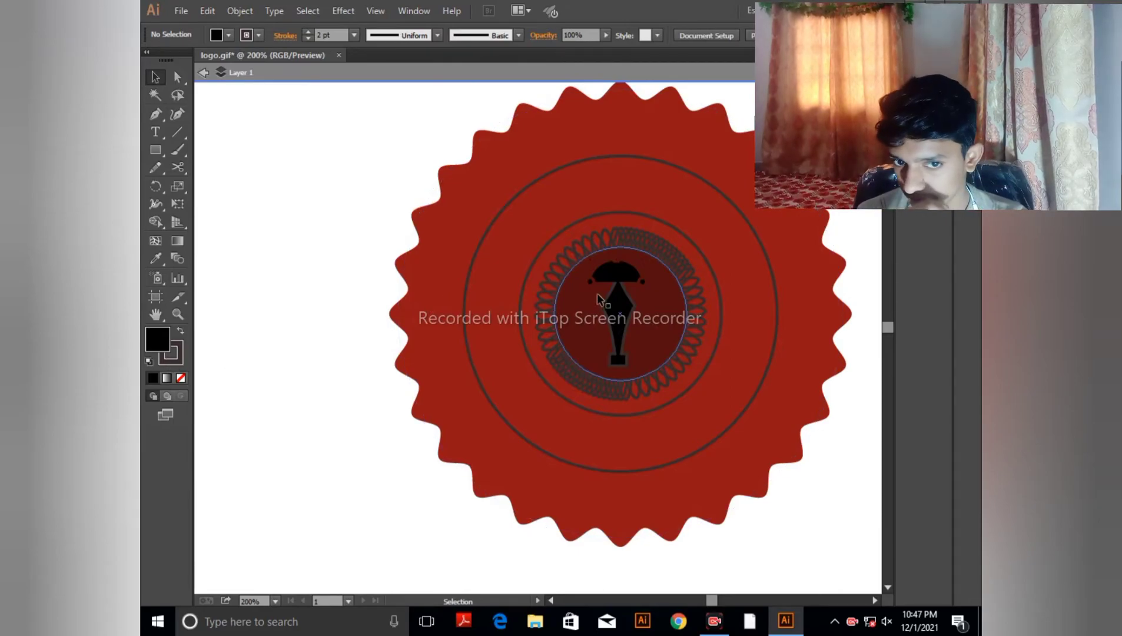
With no stroke, add a text line with the brand owner's first name followed by "logo" between the two upper ring lines.
{"action": "left_click", "coordinate": [181, 377]}
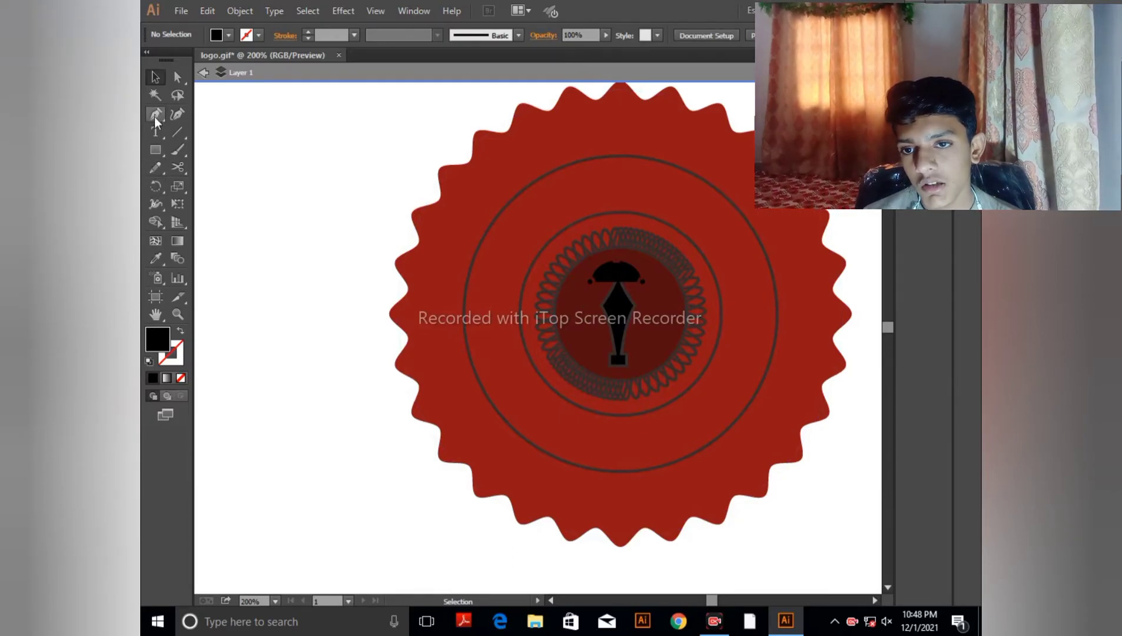
{"action": "left_click", "coordinate": [155, 132]}
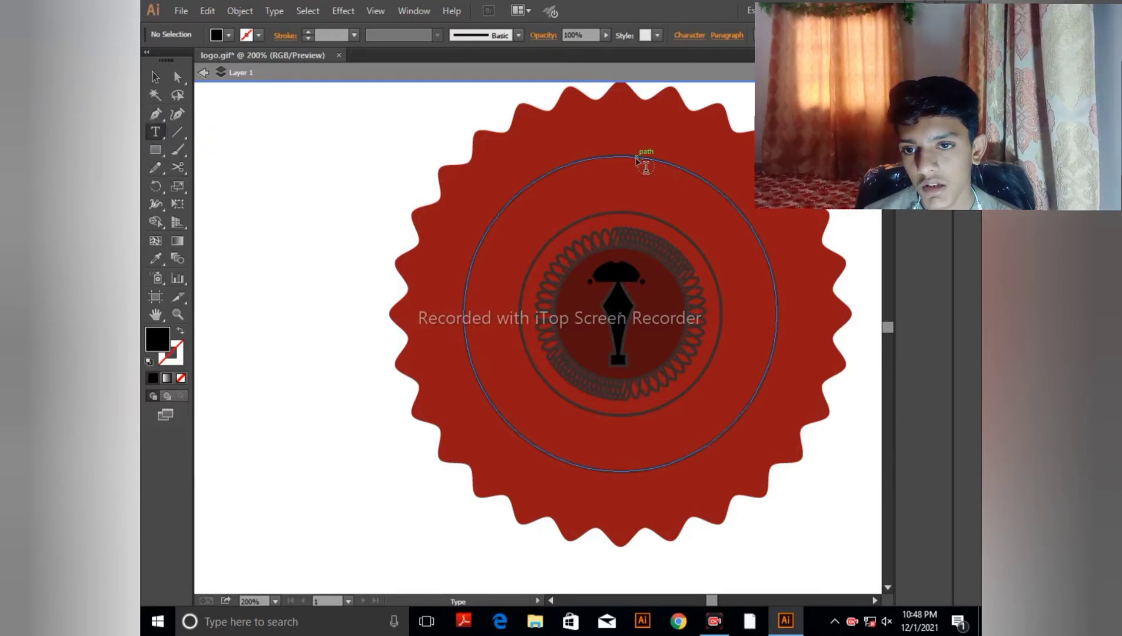
{"action": "key", "text": "ctrl+minus"}
{"action": "key", "text": "ctrl+minus"}
{"action": "key", "text": "ctrl+minus"}
{"action": "key", "text": "ctrl+minus"}
{"action": "key", "text": "ctrl+minus"}
{"action": "key", "text": "ctrl+minus"}
{"action": "key", "text": "ctrl+minus"}
{"action": "key", "text": "ctrl+minus"}
{"action": "key", "text": "ctrl+plus"}
{"action": "key", "text": "ctrl+plus"}
{"action": "key", "text": "ctrl+plus"}
{"action": "key", "text": "ctrl+plus"}
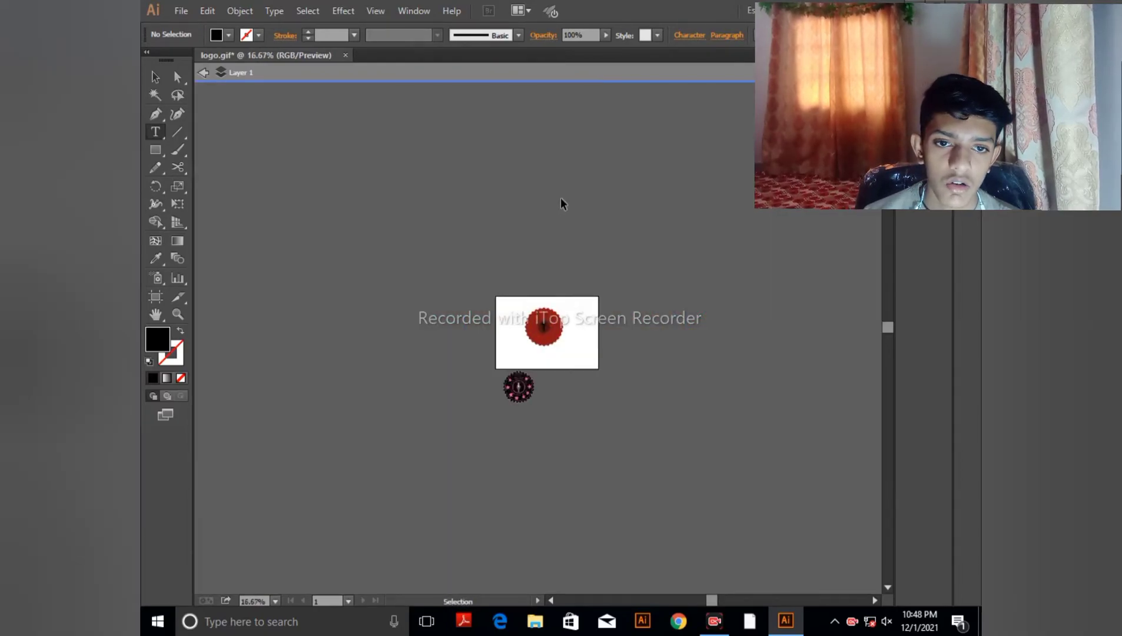
{"action": "mouse_move", "coordinate": [586, 350]}
{"action": "left_mouse_down"}
{"action": "mouse_move", "coordinate": [587, 292]}
{"action": "mouse_move", "coordinate": [590, 340]}
{"action": "left_mouse_up"}
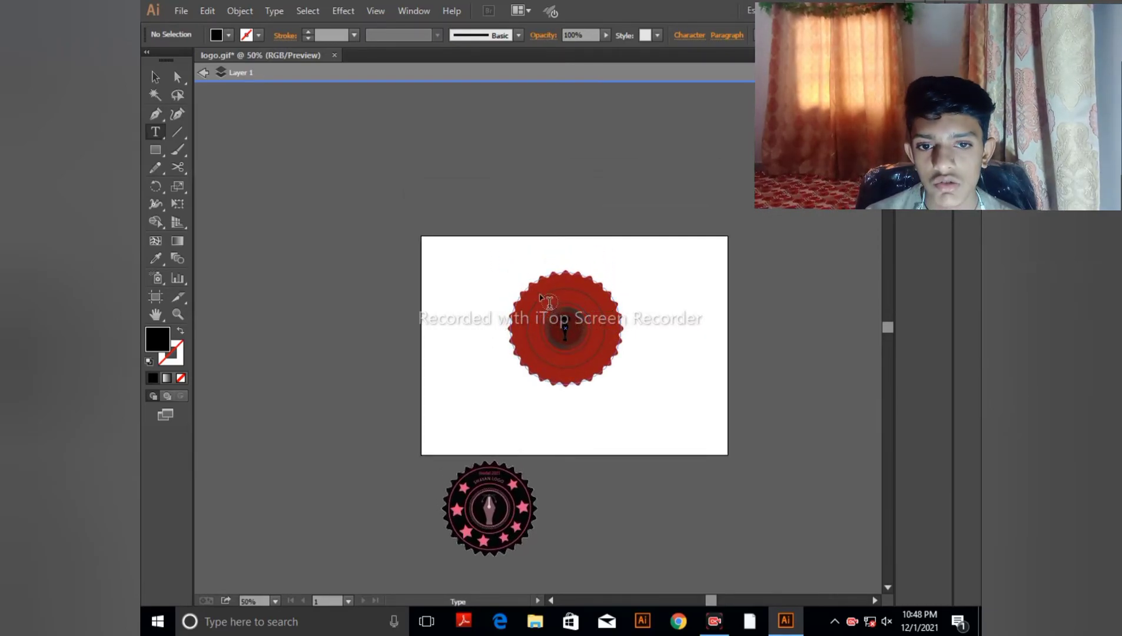
{"action": "key", "text": "ctrl+plus"}
{"action": "key", "text": "ctrl+plus"}
{"action": "key", "text": "ctrl+plus"}
{"action": "key", "text": "ctrl+plus"}
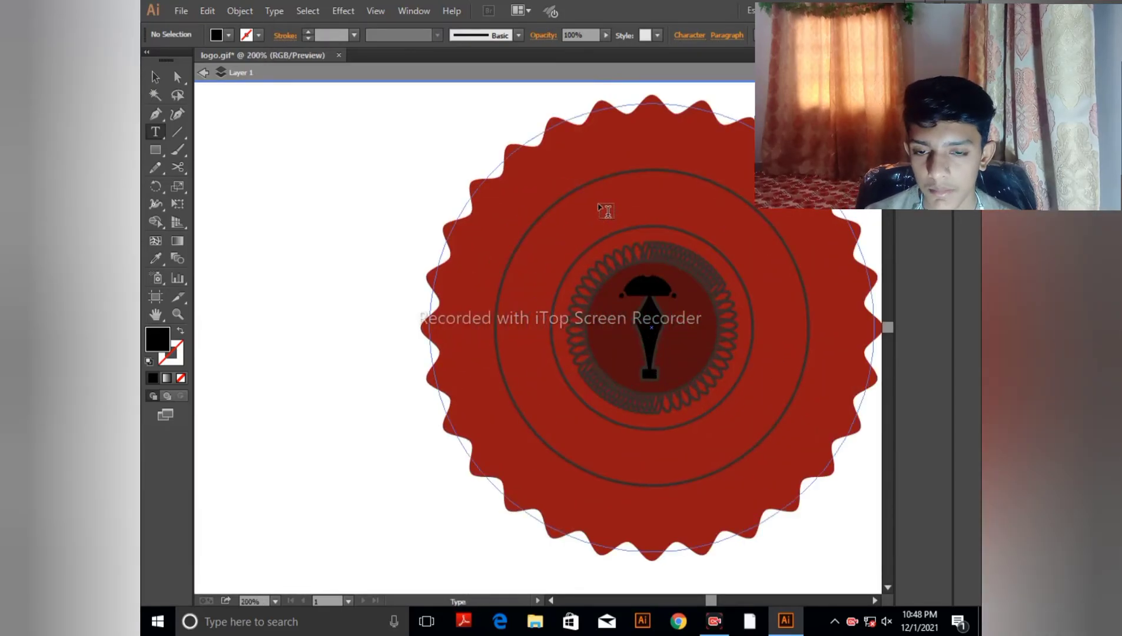
{"action": "left_click", "coordinate": [585, 199]}
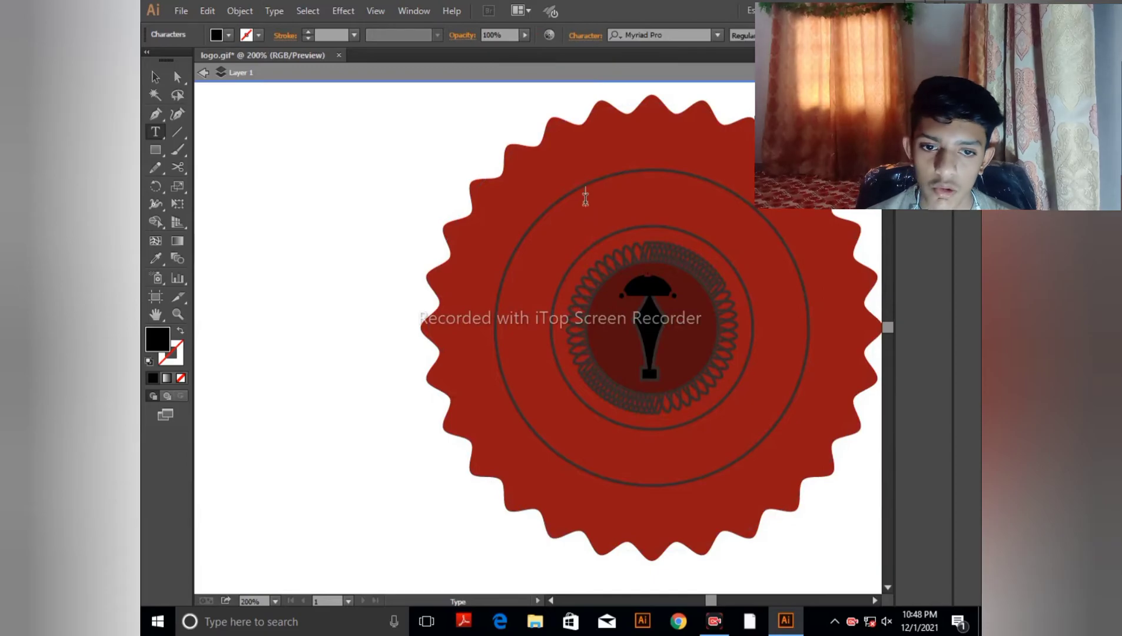
{"action": "type", "text": "shaya"}
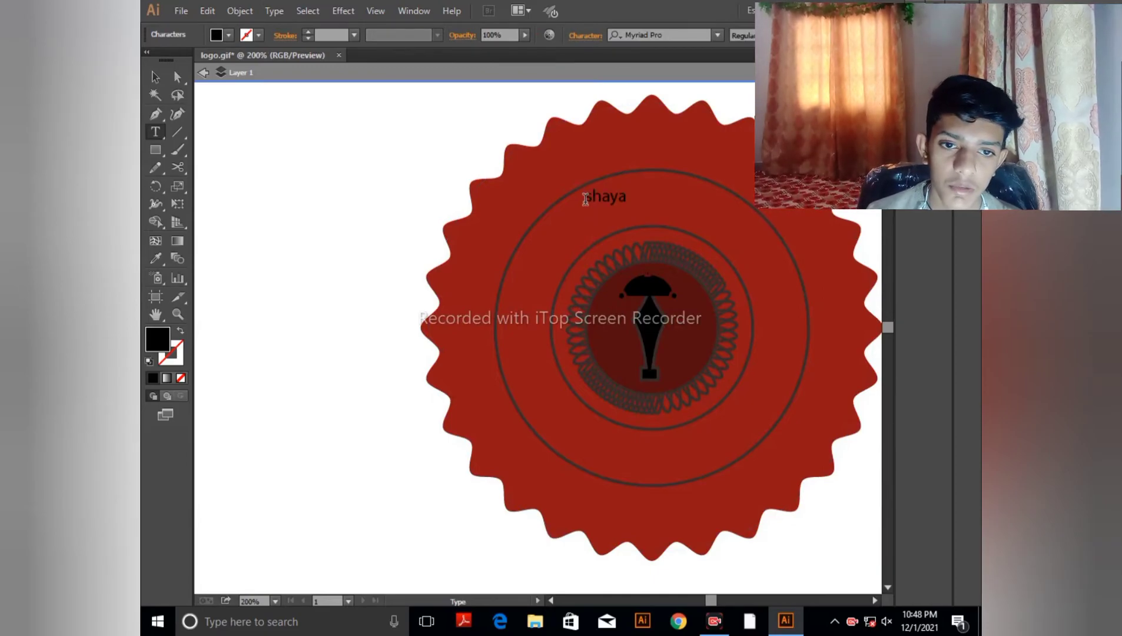
{"action": "type", "text": "n logo"}
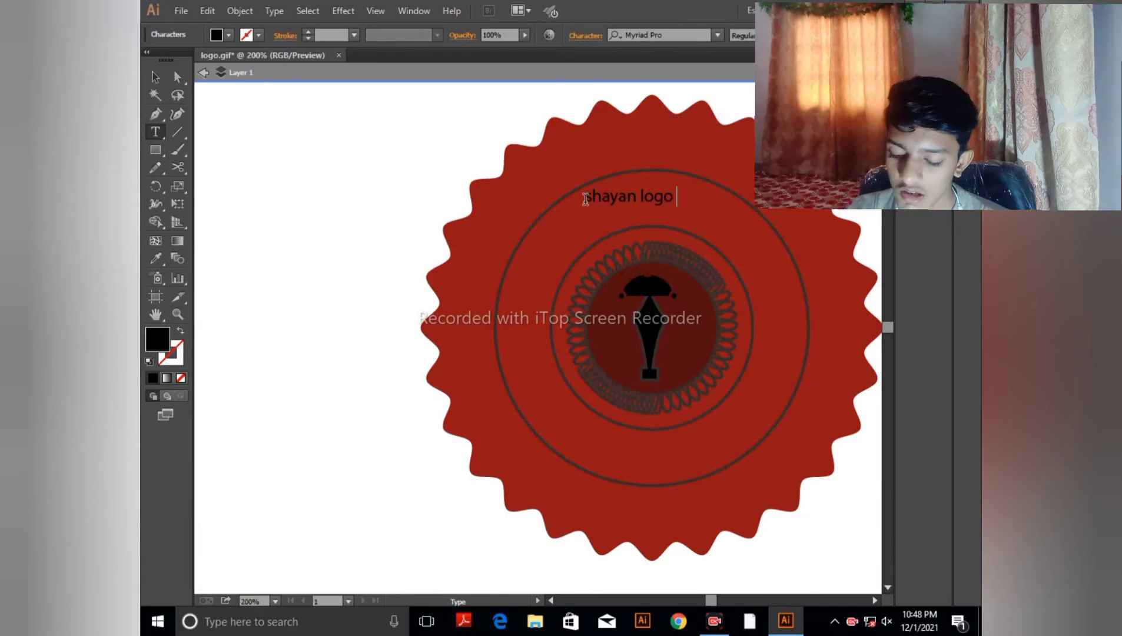
{"action": "key", "text": "Return"}
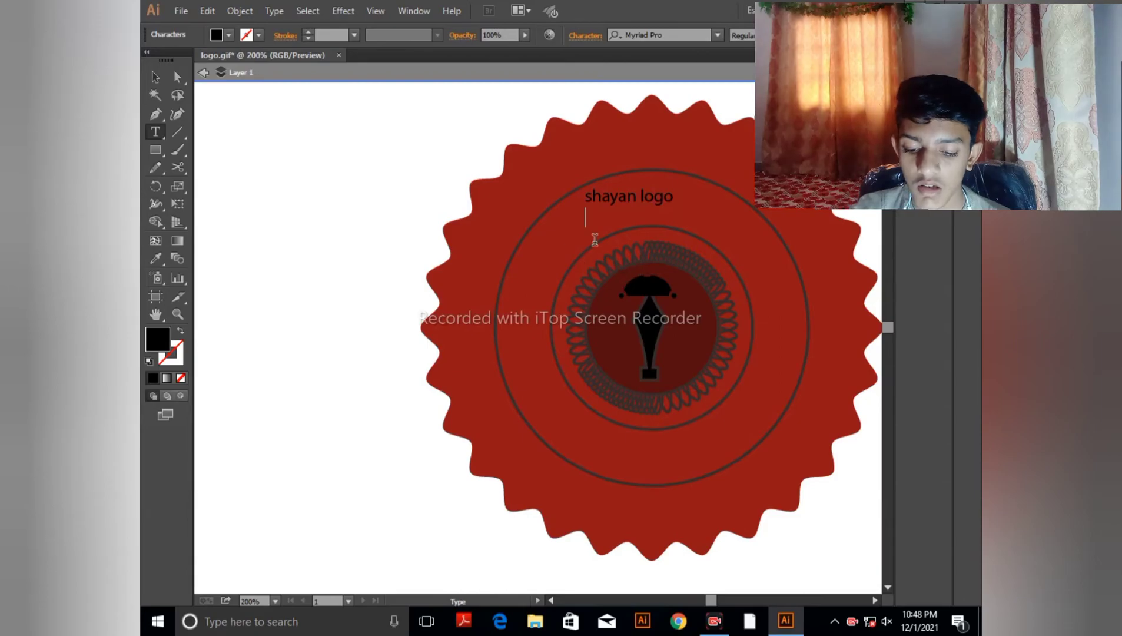
{"action": "left_click", "coordinate": [156, 76]}
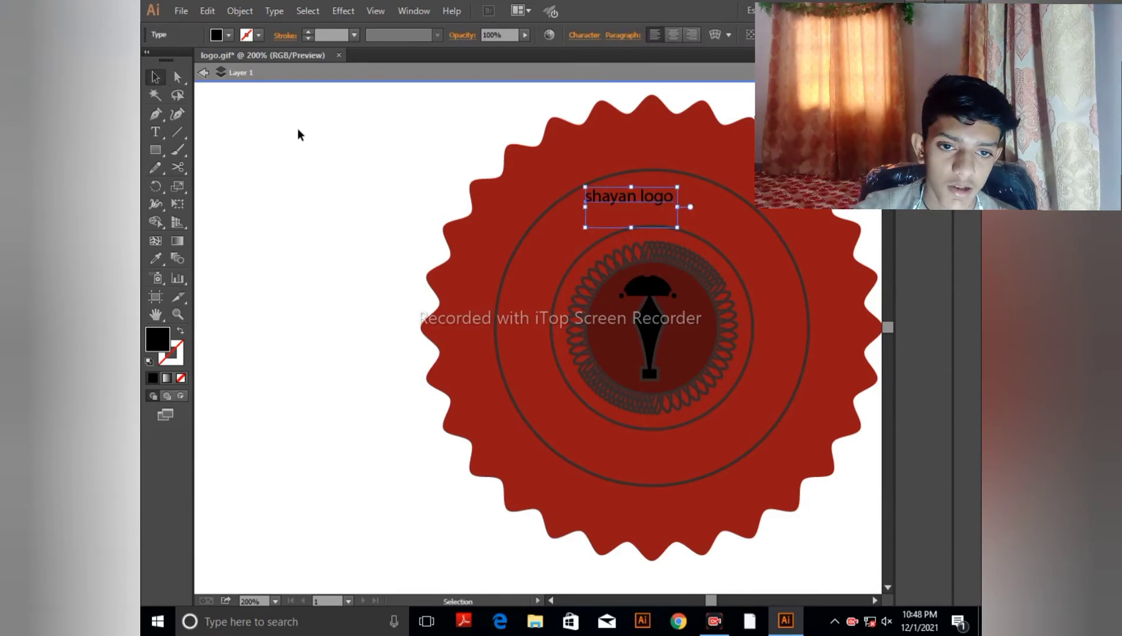
{"action": "left_click", "coordinate": [300, 130]}
Try centre and right paragraph alignment on the text line and return it to left alignment.
{"action": "left_click", "coordinate": [643, 206]}
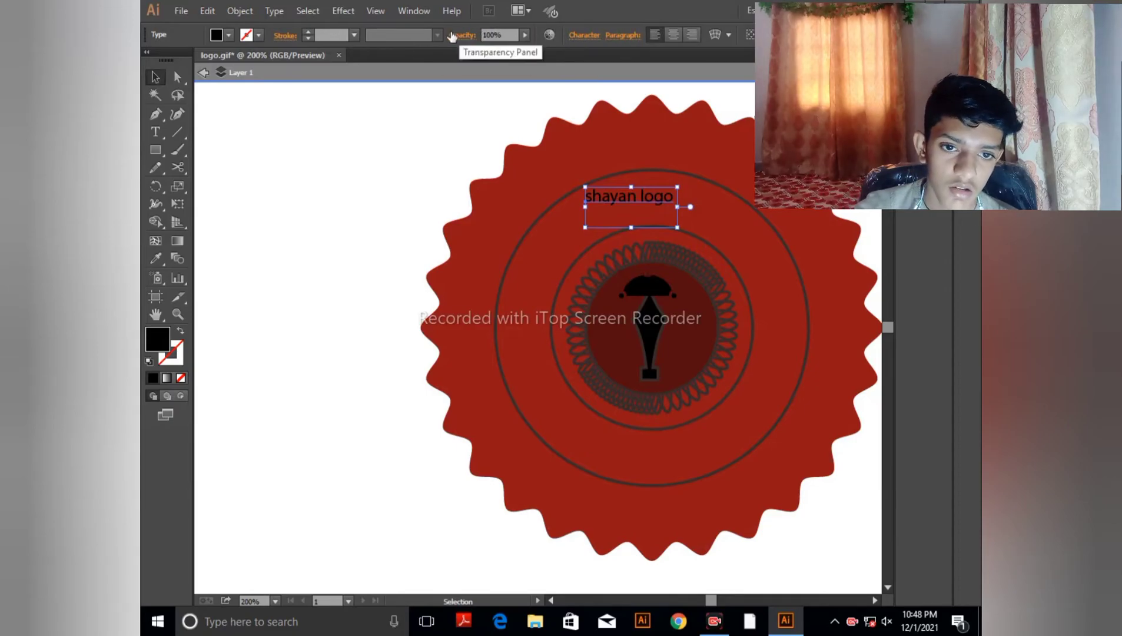
{"action": "left_click", "coordinate": [589, 36]}
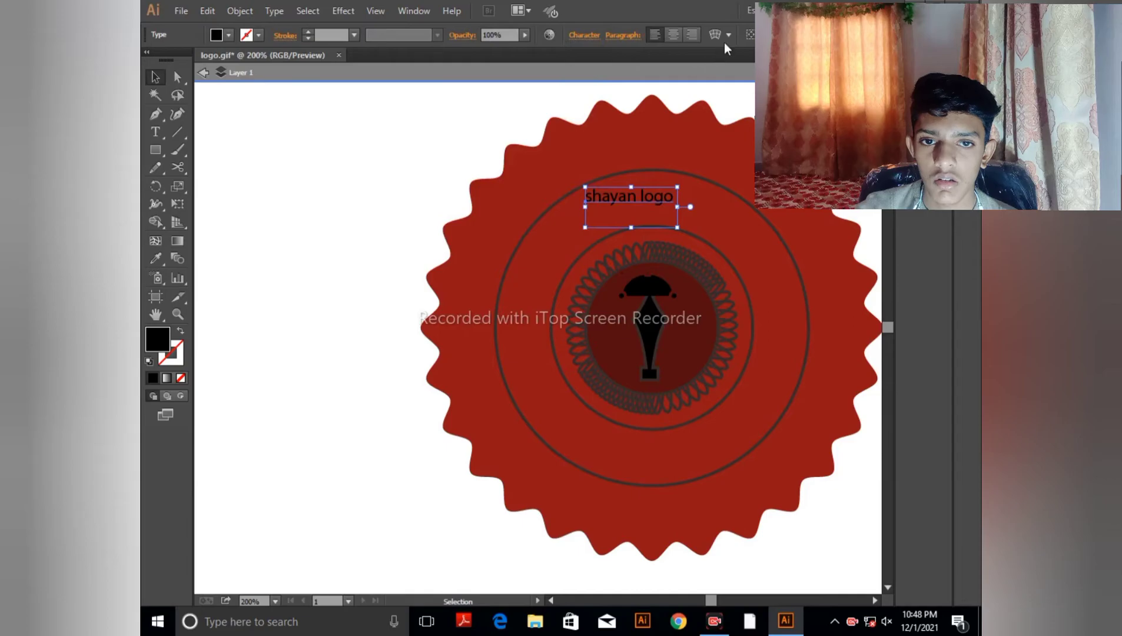
{"action": "left_click", "coordinate": [679, 35]}
{"action": "left_click", "coordinate": [696, 35]}
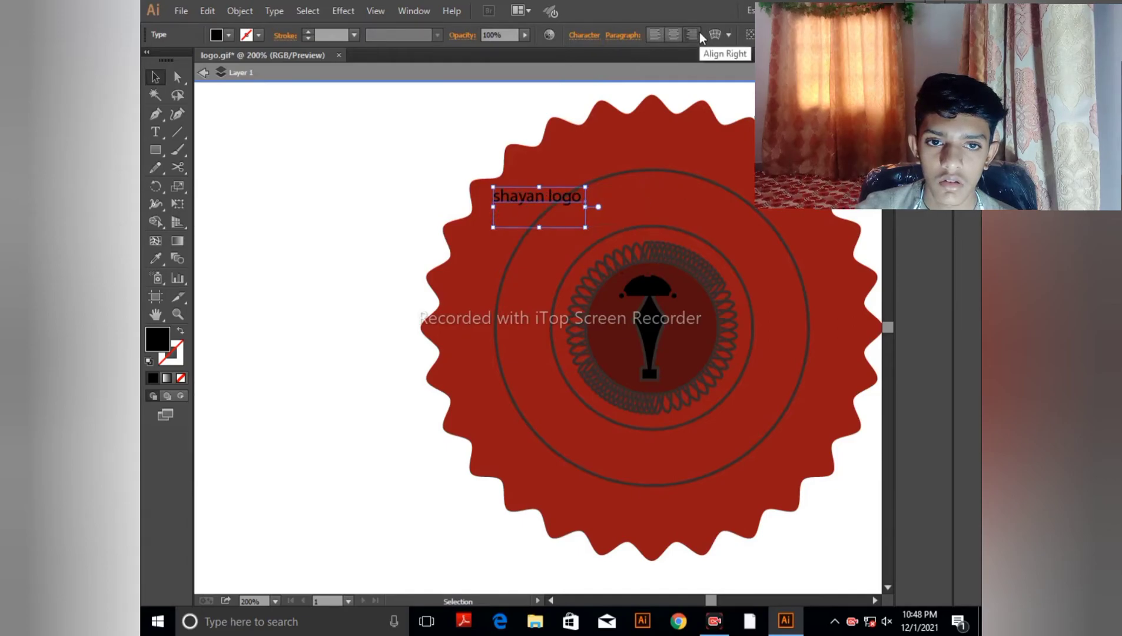
{"action": "left_click", "coordinate": [655, 35]}
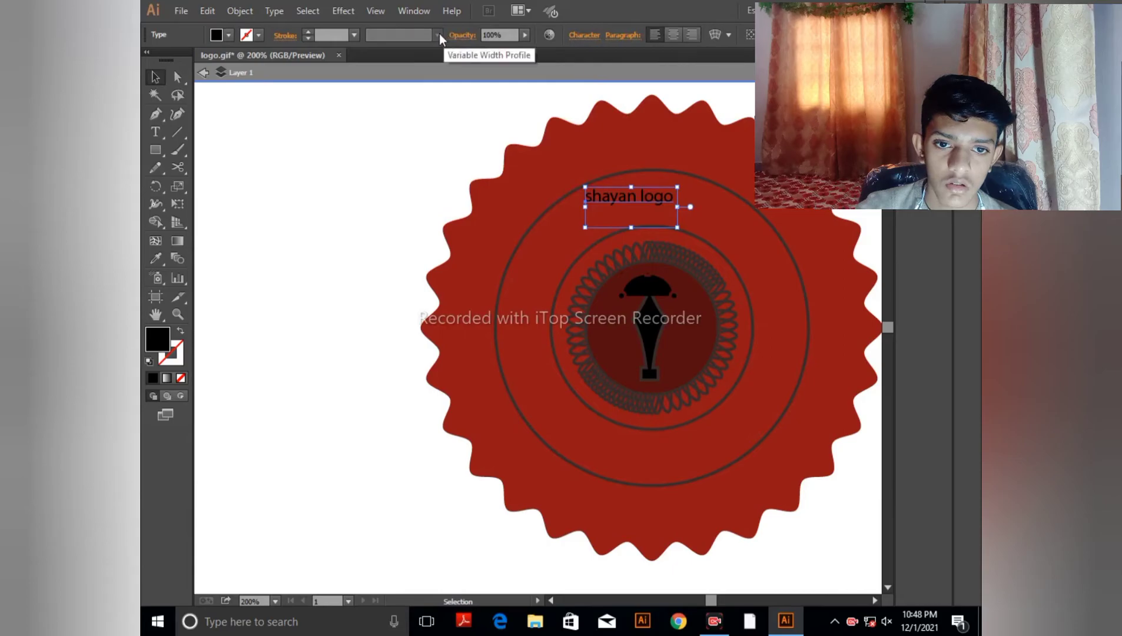
{"action": "left_click", "coordinate": [525, 35]}
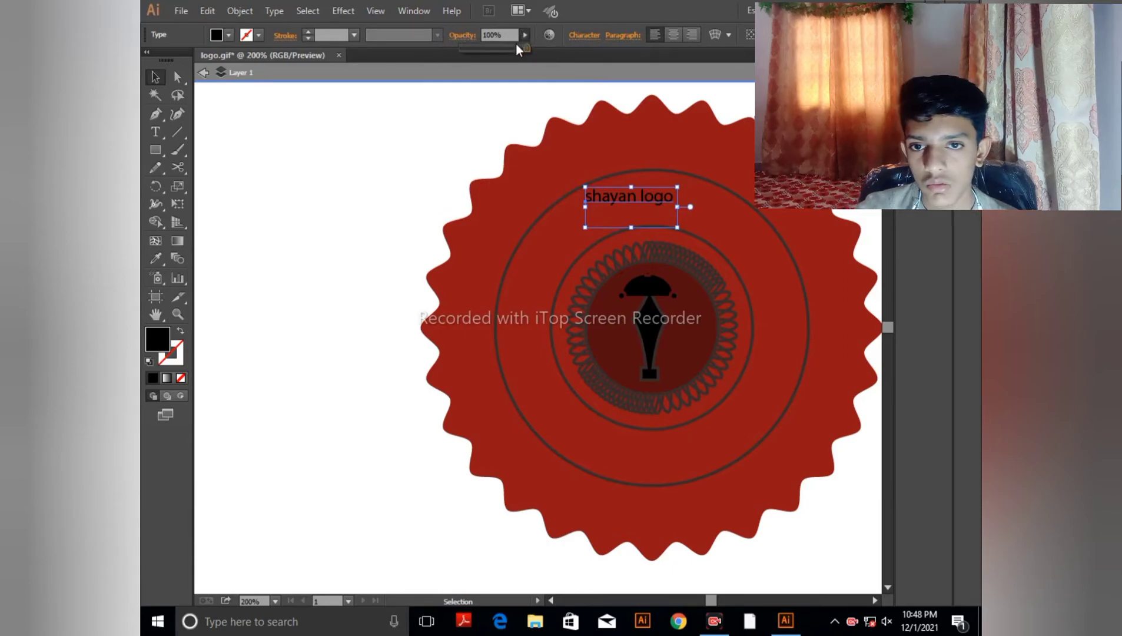
{"action": "left_click_drag", "start_coordinate": [510, 52], "coordinate": [542, 66]}
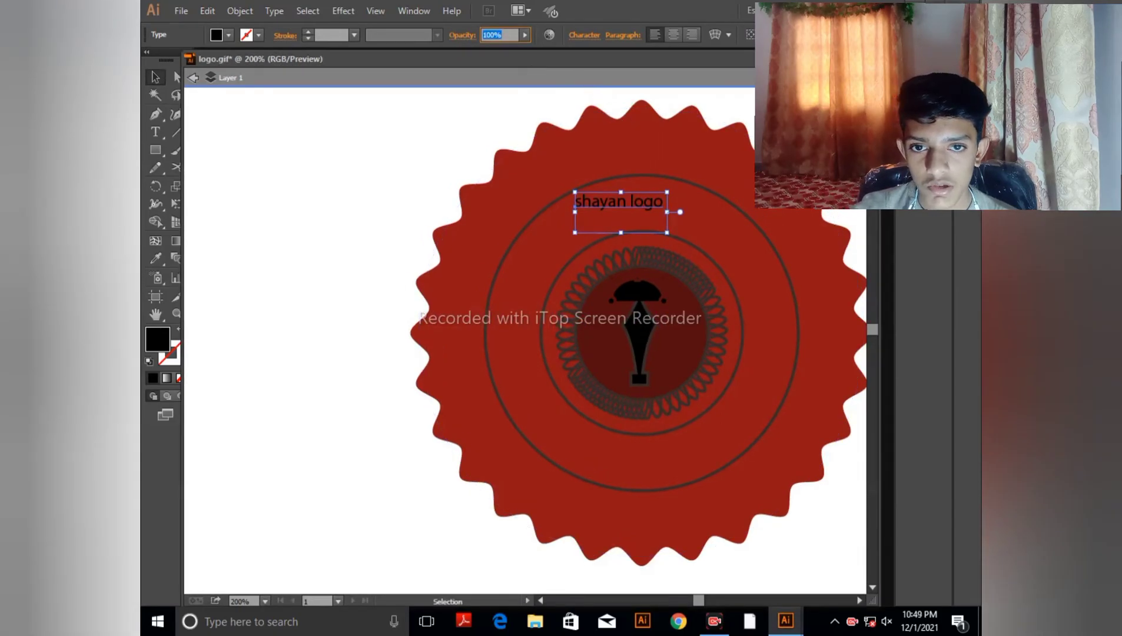
{"action": "key", "text": "Return"}
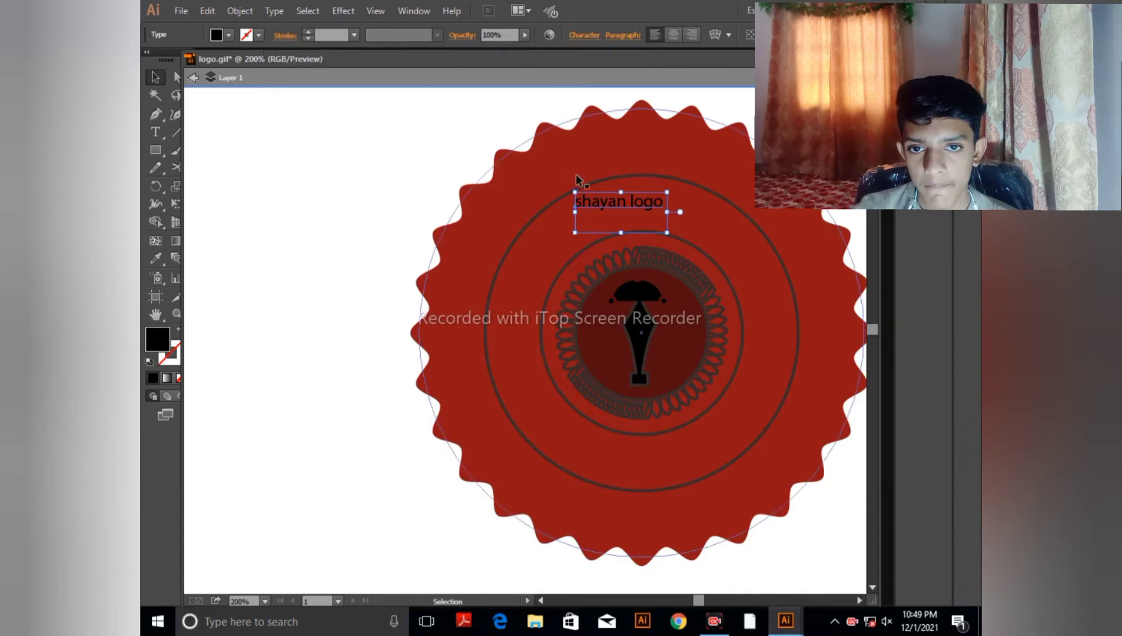
Shift the text line slightly to the right so it sits centred above the pen nib.
{"action": "left_click_drag", "start_coordinate": [625, 210], "coordinate": [641, 213]}
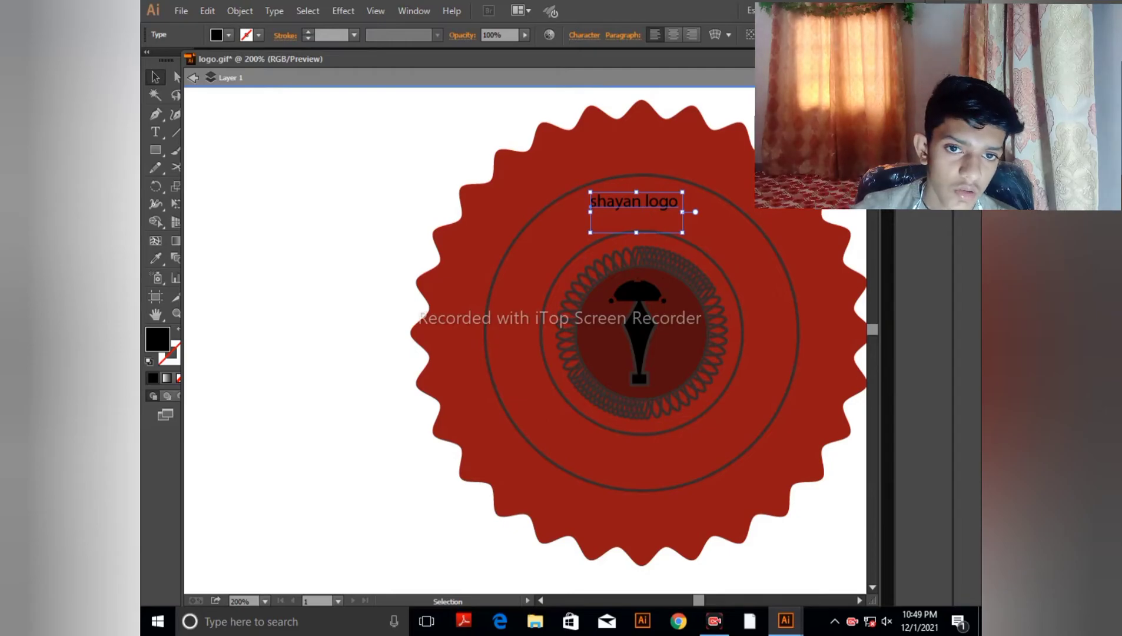
{"action": "key", "text": "Tab"}
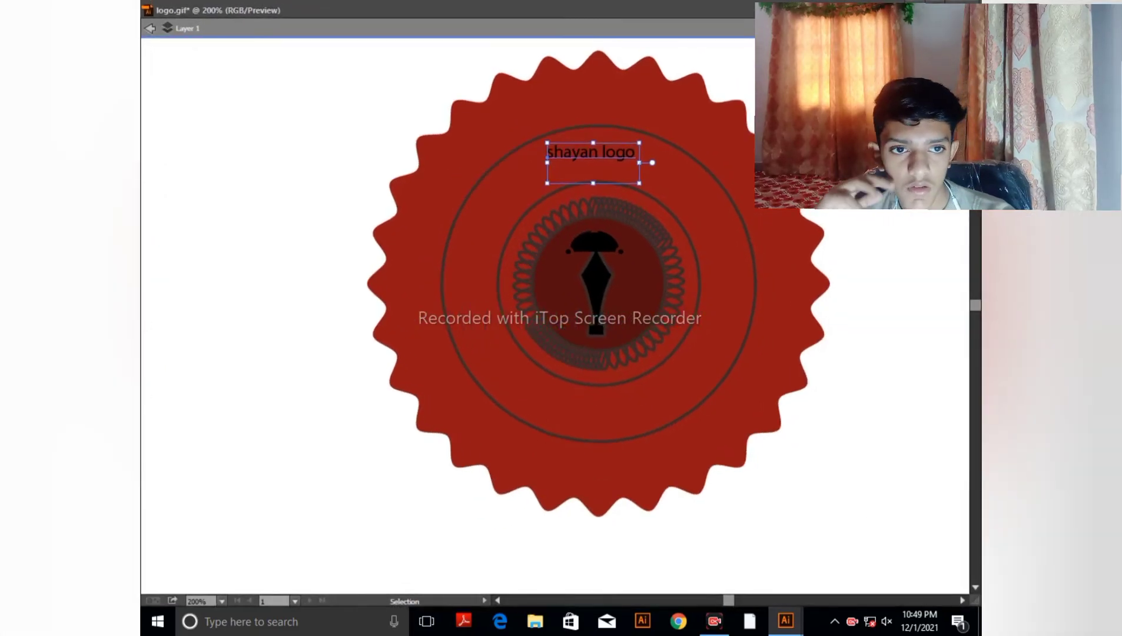
{"action": "key", "text": "Tab"}
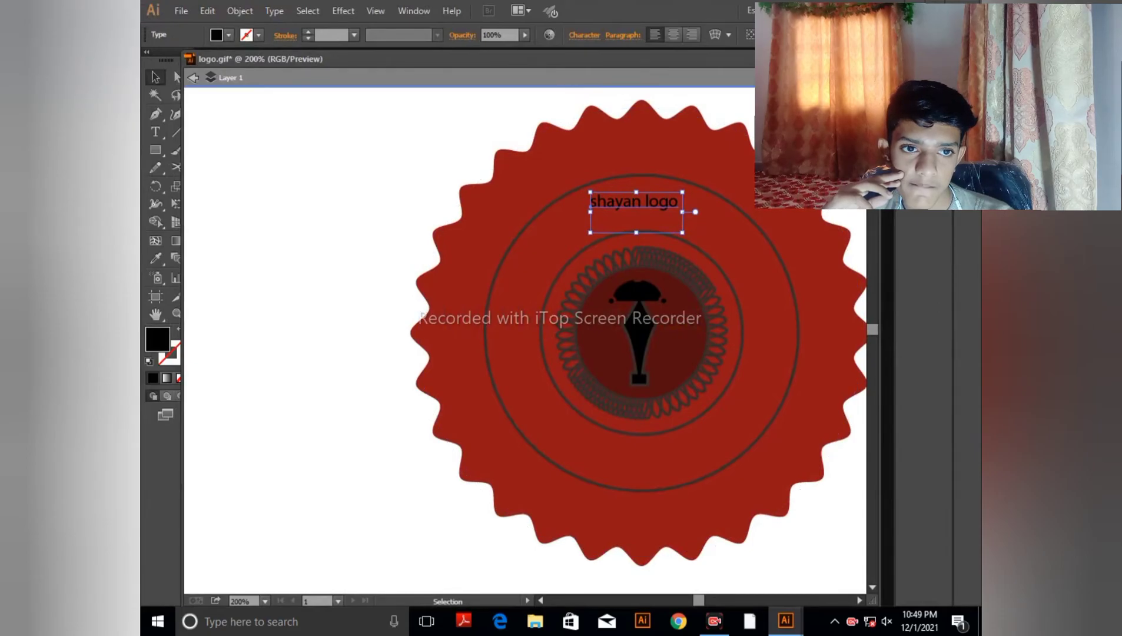
{"action": "key", "text": "ctrl+minus"}
{"action": "key", "text": "ctrl+minus"}
{"action": "key", "text": "ctrl+minus"}
{"action": "key", "text": "ctrl+minus"}
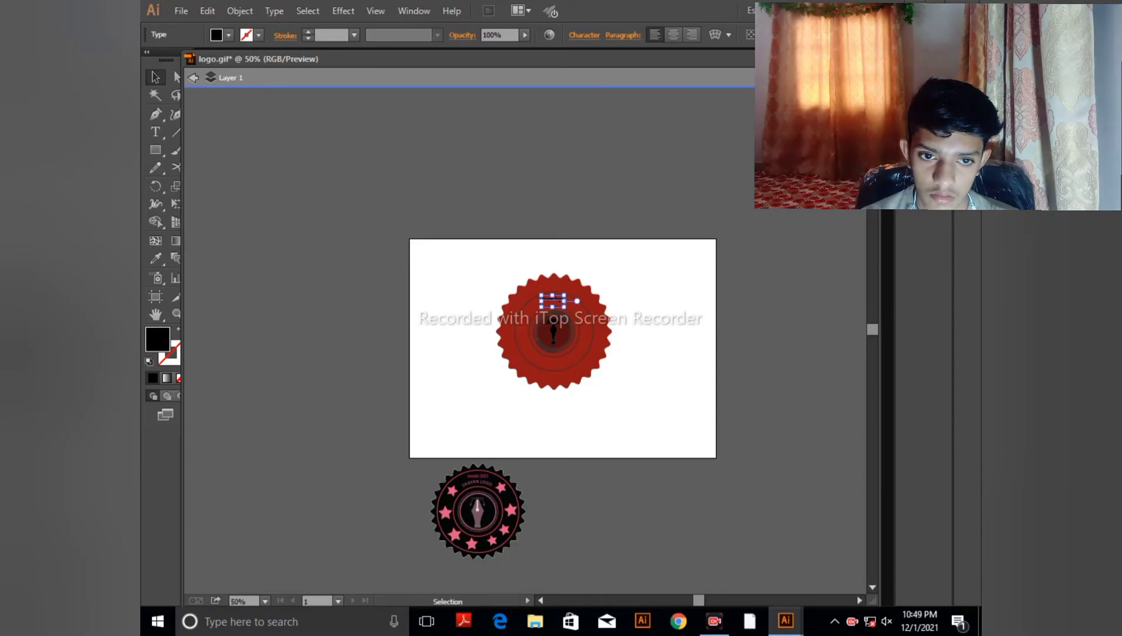
{"action": "key", "text": "ctrl+w"}
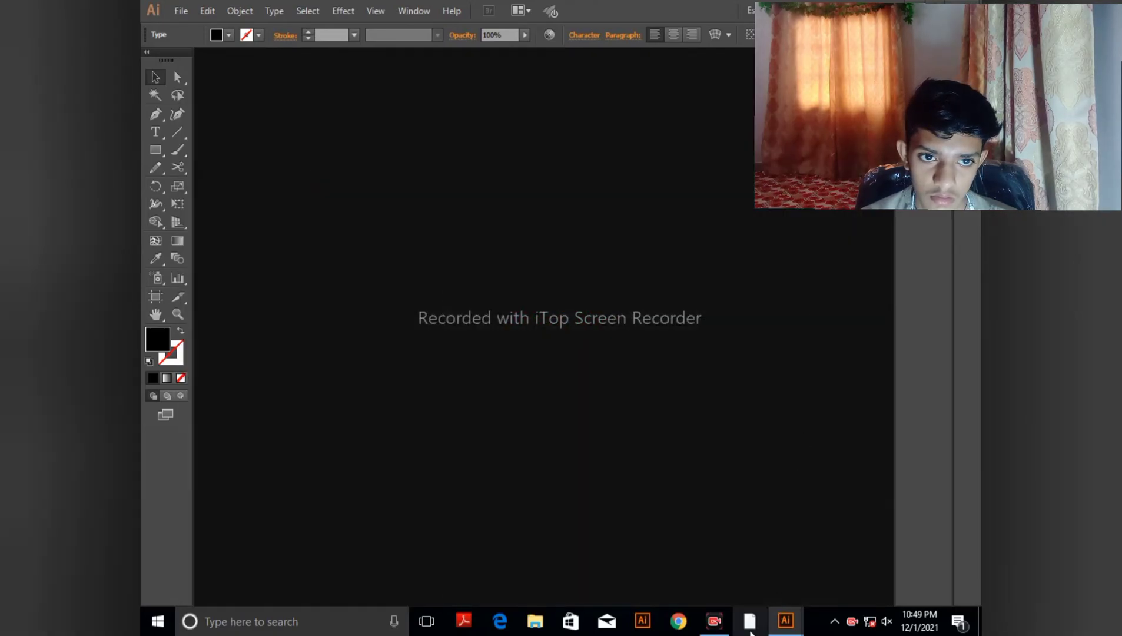
{"action": "mouse_move", "coordinate": [785, 621]}
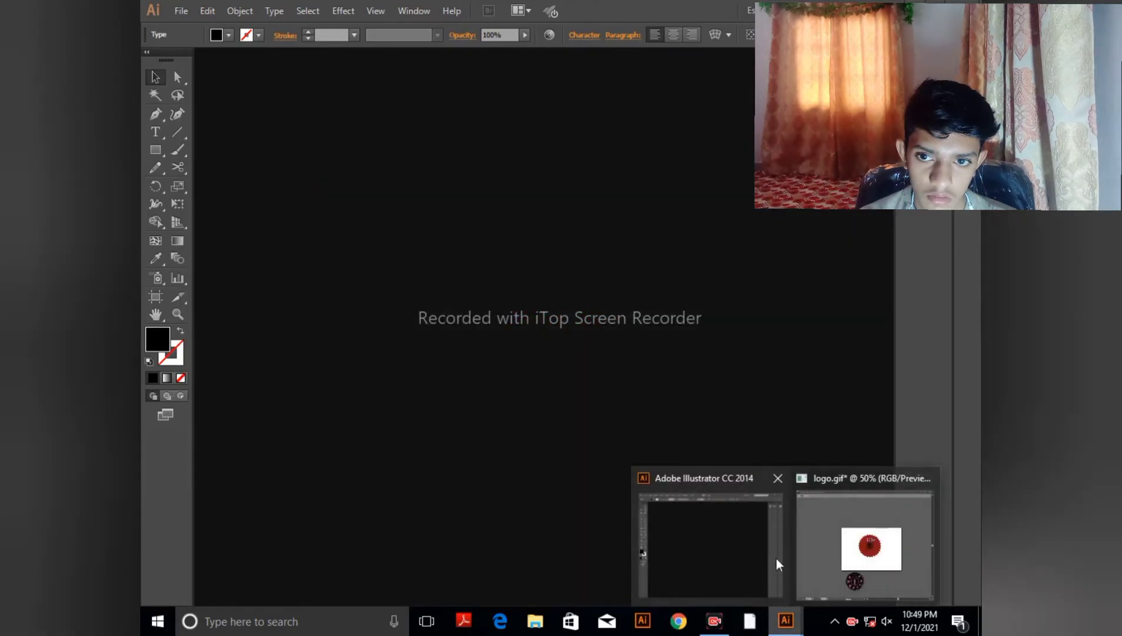
{"action": "left_click", "coordinate": [866, 552]}
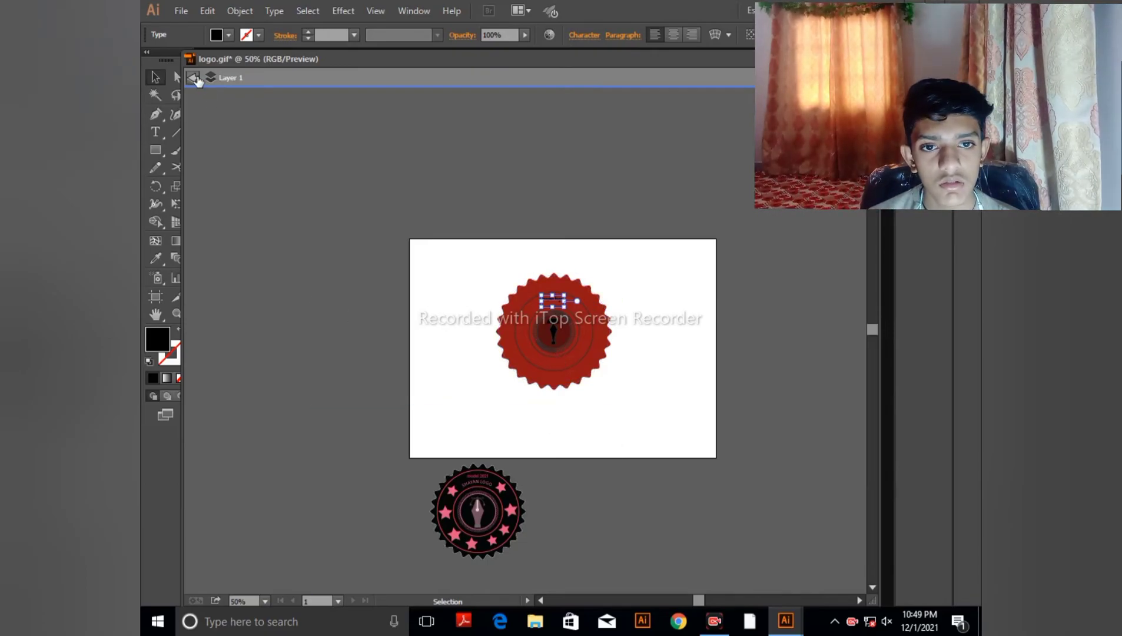
Nudge the name text line upward so it sits just beneath the outer ring line above the emblem.
{"action": "left_click", "coordinate": [549, 257]}
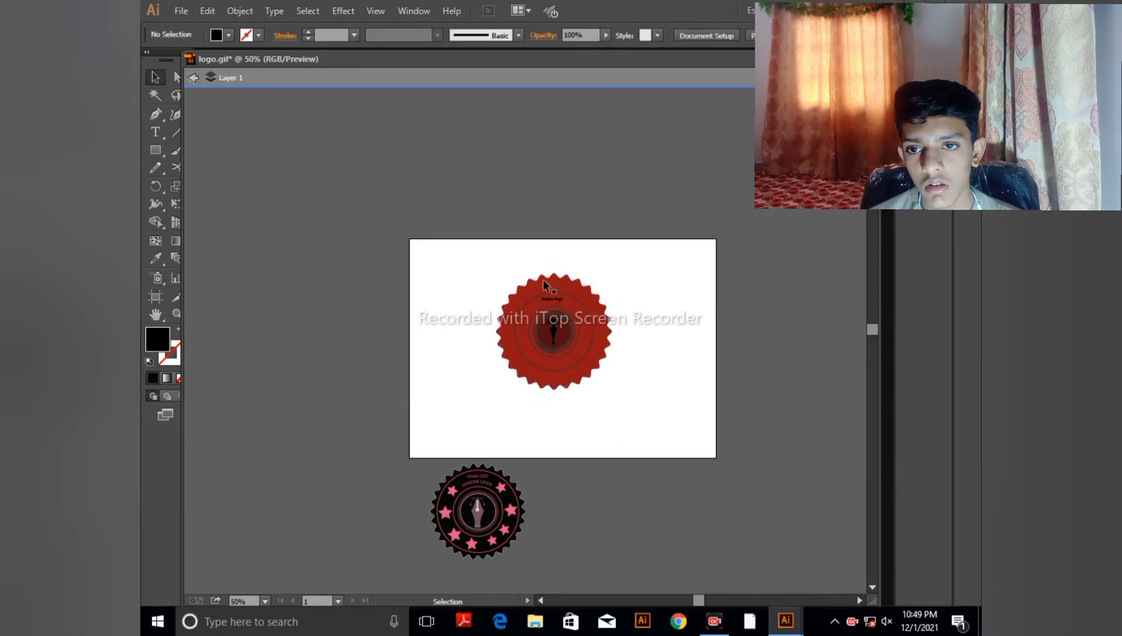
{"action": "key", "text": "ctrl+plus"}
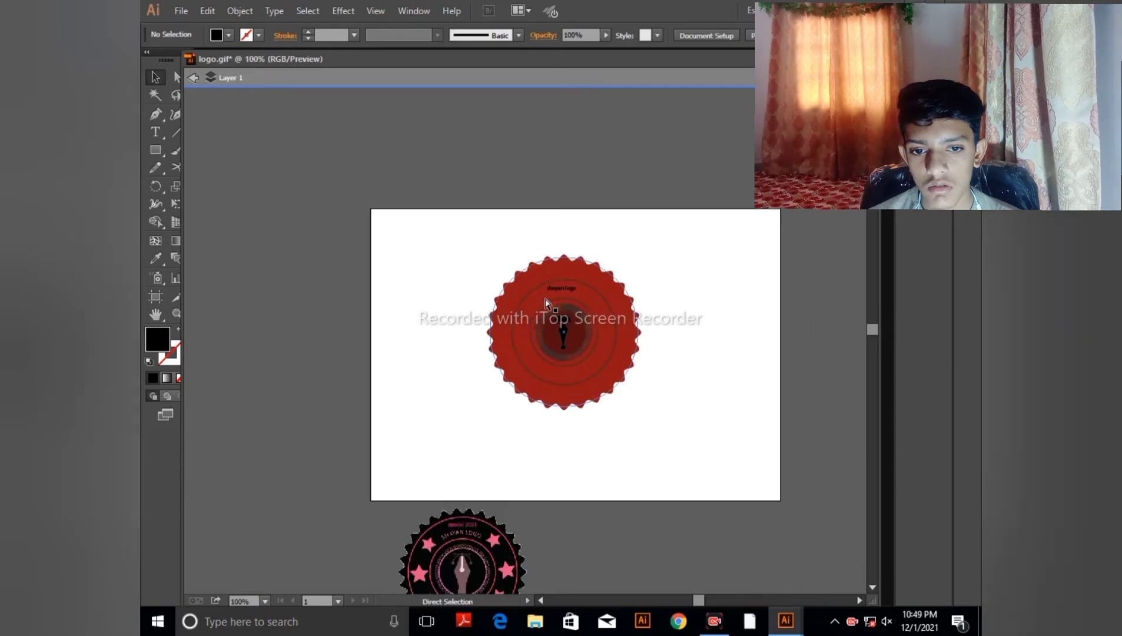
{"action": "key", "text": "ctrl+plus"}
{"action": "left_click_drag", "start_coordinate": [594, 265], "coordinate": [594, 266]}
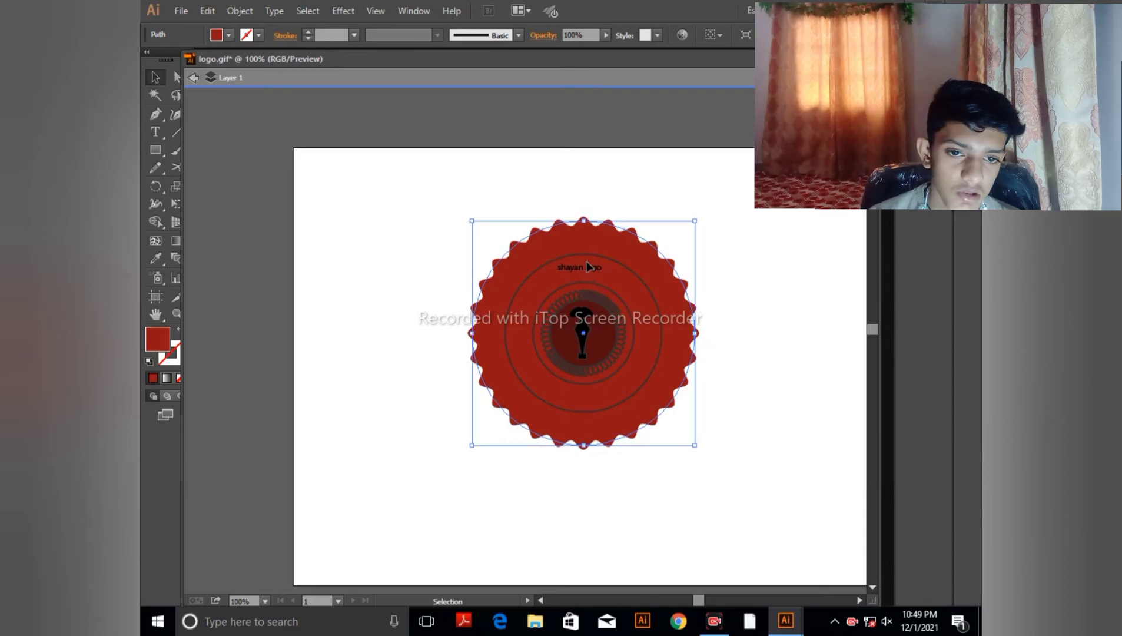
{"action": "left_click_drag", "start_coordinate": [588, 270], "coordinate": [590, 265]}
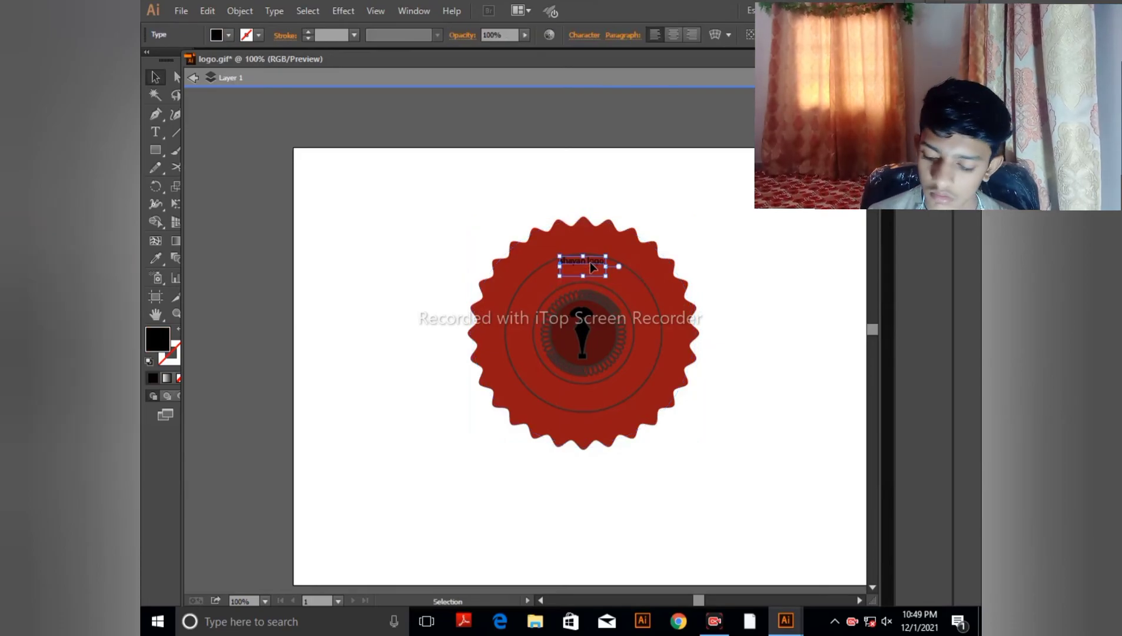
{"action": "key", "text": "ctrl+plus"}
{"action": "key", "text": "ctrl+plus"}
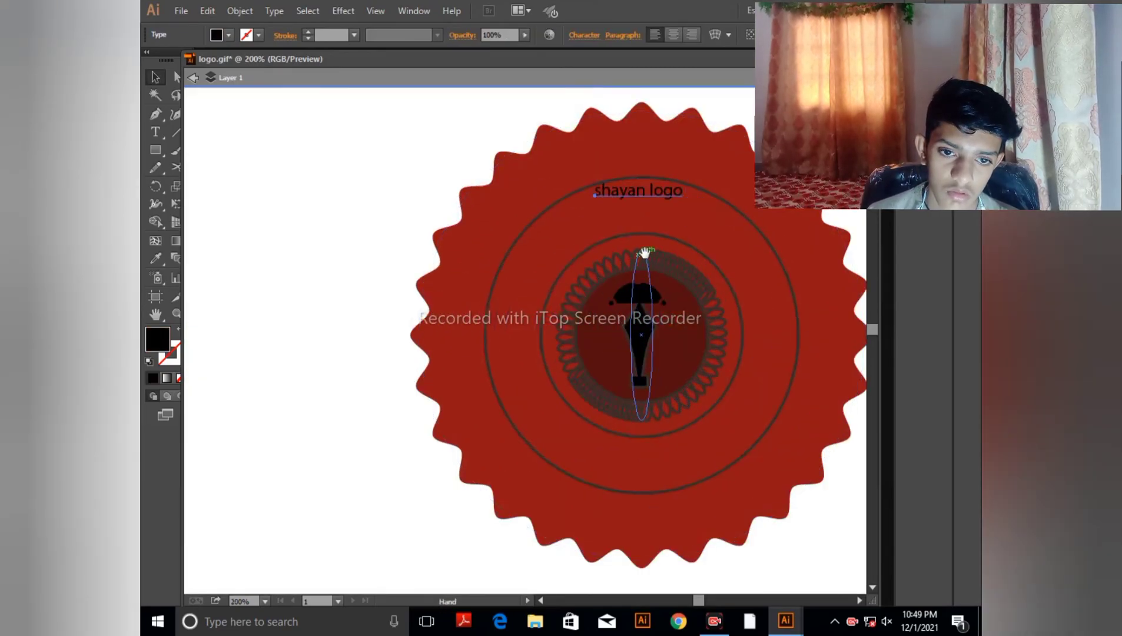
{"action": "key", "text": "v"}
{"action": "left_click_drag", "start_coordinate": [553, 249], "coordinate": [554, 249]}
Add a second black text line reading "new logo" directly under the name line at the top of the badge.
{"action": "left_click", "coordinate": [165, 138]}
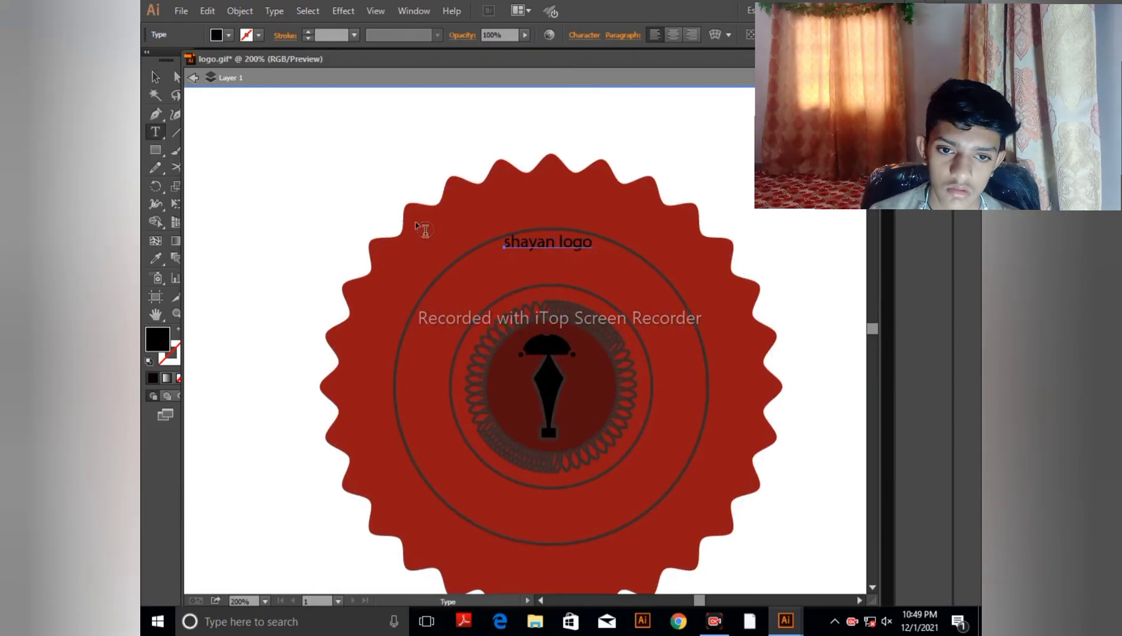
{"action": "left_click", "coordinate": [512, 258]}
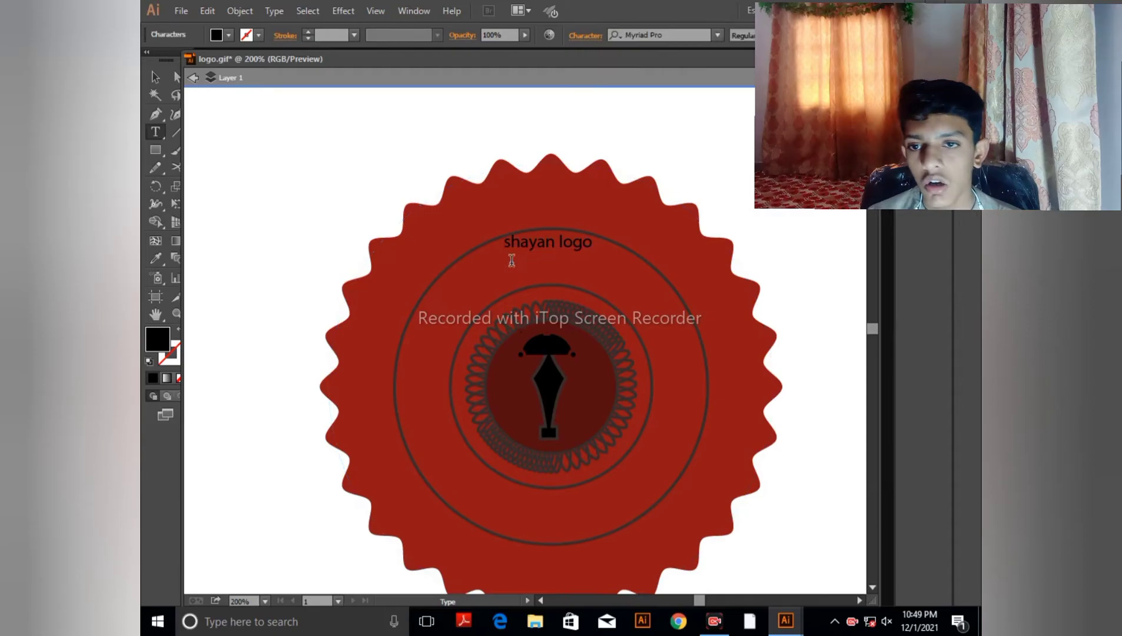
{"action": "type", "text": "new lo"}
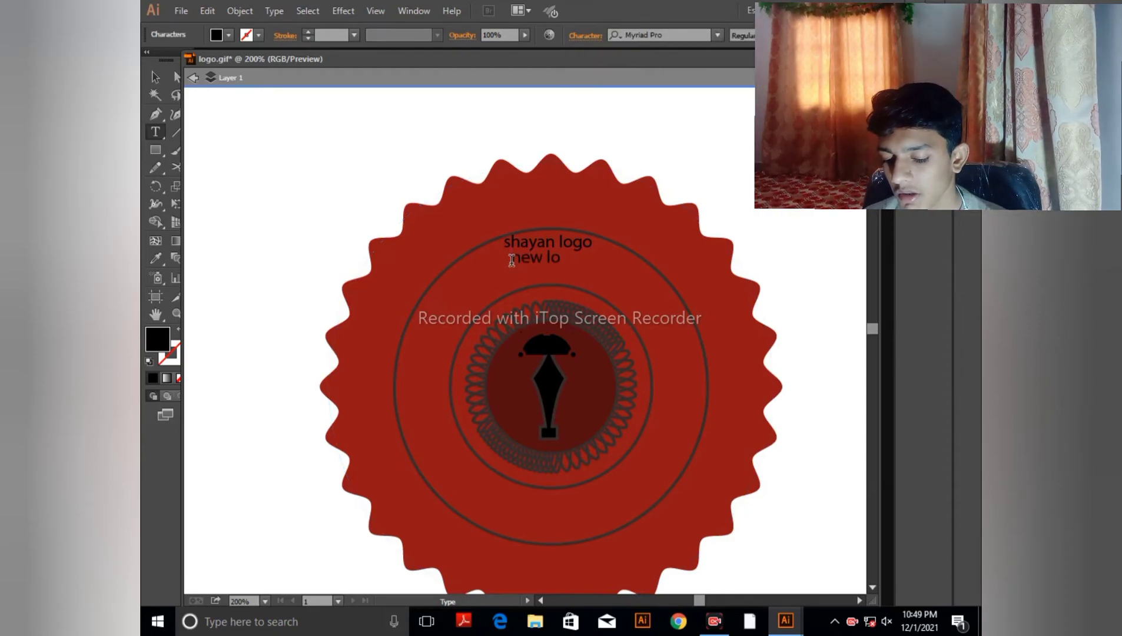
{"action": "type", "text": "go"}
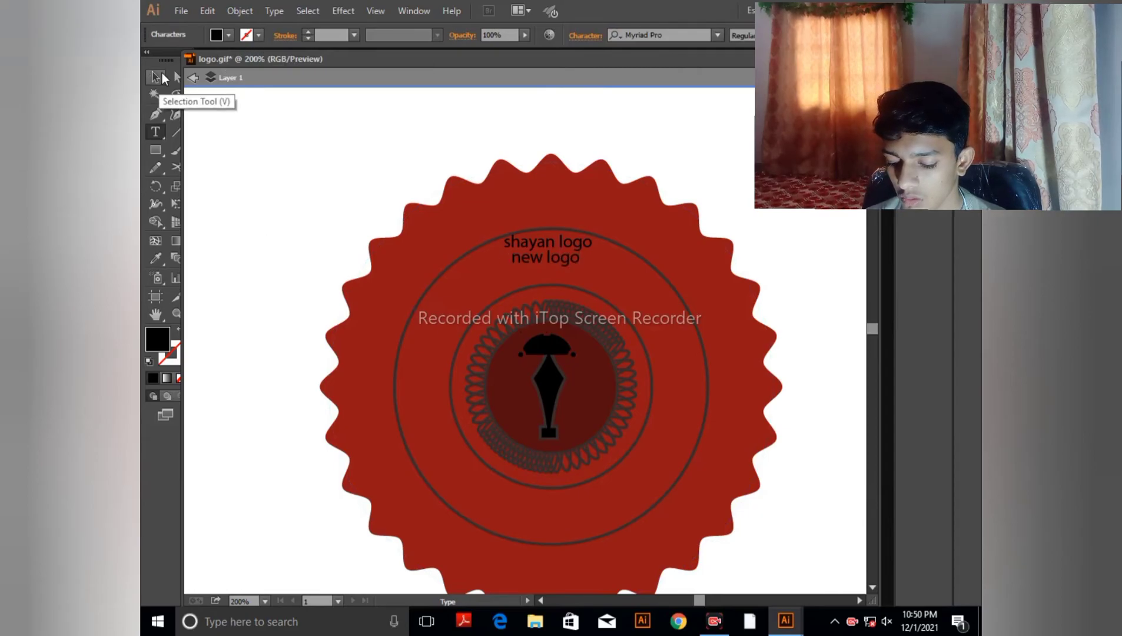
{"action": "left_click_drag", "start_coordinate": [155, 132], "coordinate": [241, 132]}
Draw two black five-pointed stars with the Star tool on the left rim of the badge and undo the stray third star.
{"action": "left_click_drag", "start_coordinate": [155, 150], "coordinate": [183, 220]}
{"action": "left_click_drag", "start_coordinate": [379, 292], "coordinate": [381, 316]}
{"action": "left_click_drag", "start_coordinate": [369, 392], "coordinate": [383, 416]}
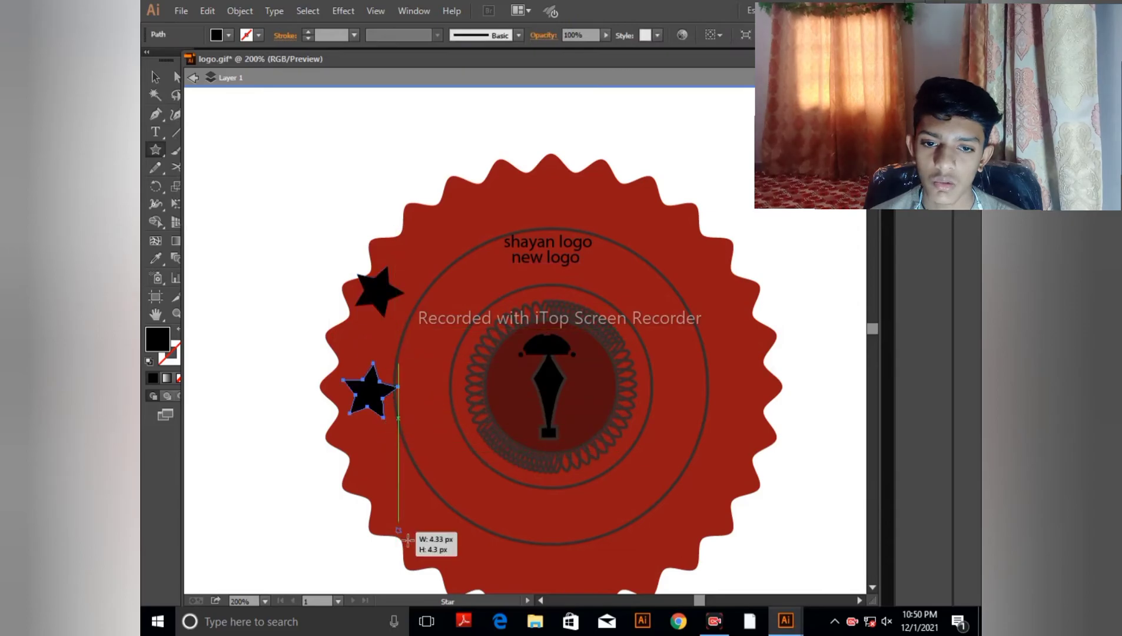
{"action": "left_click_drag", "start_coordinate": [395, 533], "coordinate": [496, 606]}
{"action": "key", "text": "ctrl+z"}
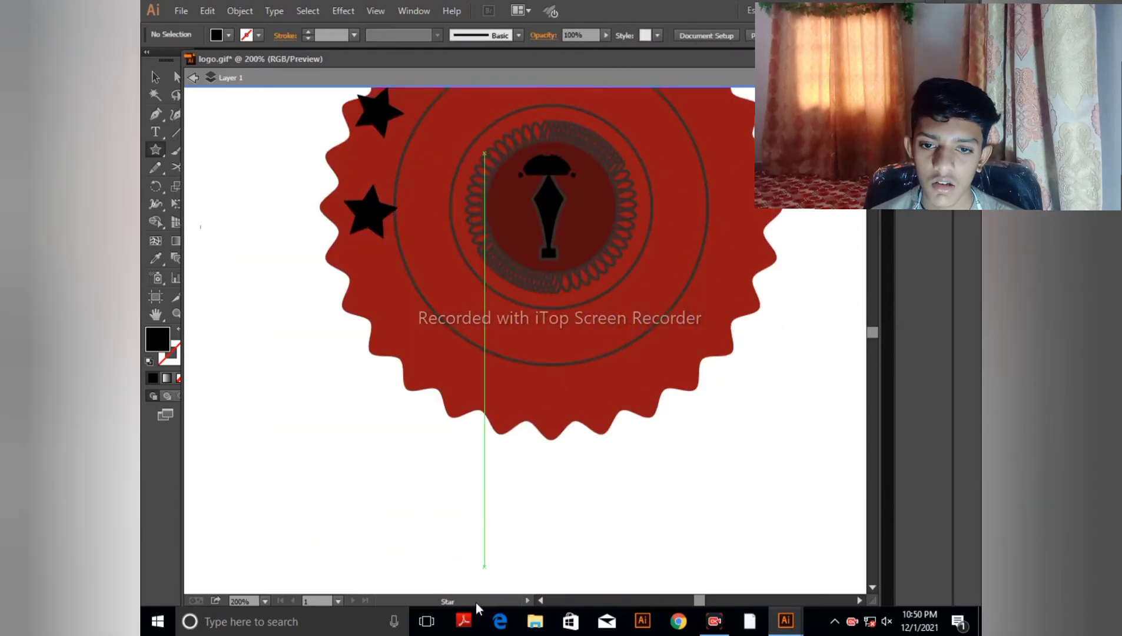
Add four black stars of varying sizes along the badge's lower rim, from the lower left to the lower right.
{"action": "left_click_drag", "start_coordinate": [382, 302], "coordinate": [411, 320]}
{"action": "left_click_drag", "start_coordinate": [457, 364], "coordinate": [468, 371]}
{"action": "left_click_drag", "start_coordinate": [556, 403], "coordinate": [582, 406]}
{"action": "left_click_drag", "start_coordinate": [648, 386], "coordinate": [652, 387]}
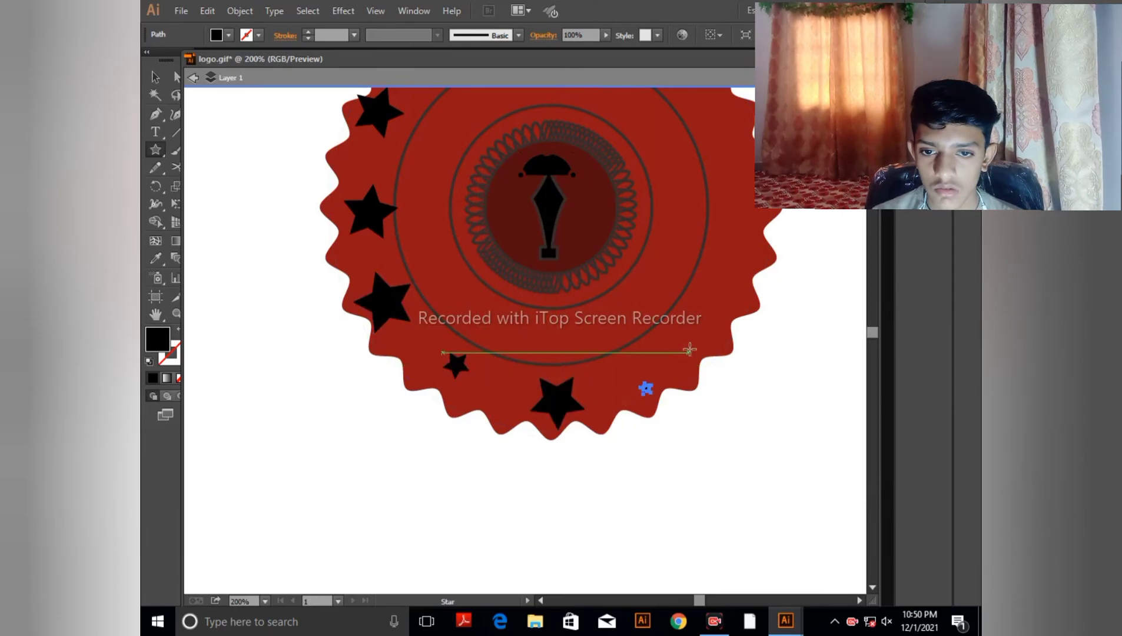
Fill the rest of the rim with large and small black stars up the right side, across the top and to the upper left.
{"action": "left_click_drag", "start_coordinate": [689, 351], "coordinate": [703, 325]}
{"action": "mouse_move", "coordinate": [721, 281]}
{"action": "left_mouse_down"}
{"action": "mouse_move", "coordinate": [727, 212]}
{"action": "mouse_move", "coordinate": [698, 374]}
{"action": "mouse_move", "coordinate": [701, 328]}
{"action": "left_mouse_up"}
{"action": "mouse_move", "coordinate": [667, 275]}
{"action": "left_mouse_down"}
{"action": "mouse_move", "coordinate": [566, 200]}
{"action": "mouse_move", "coordinate": [479, 195]}
{"action": "mouse_move", "coordinate": [431, 217]}
{"action": "left_mouse_up"}
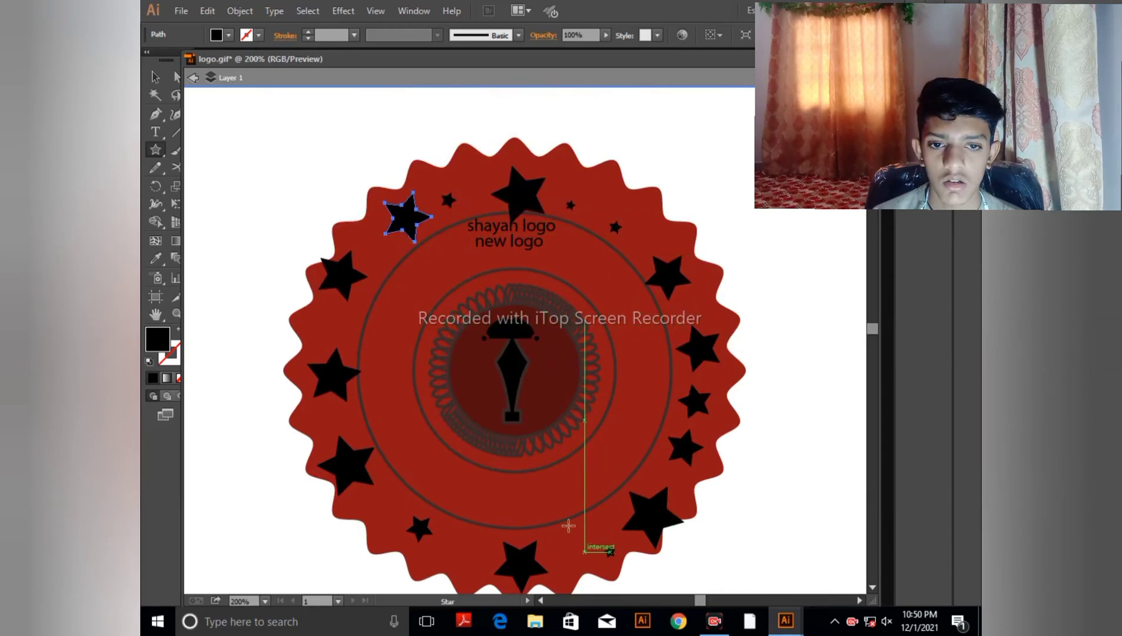
{"action": "left_click", "coordinate": [149, 86]}
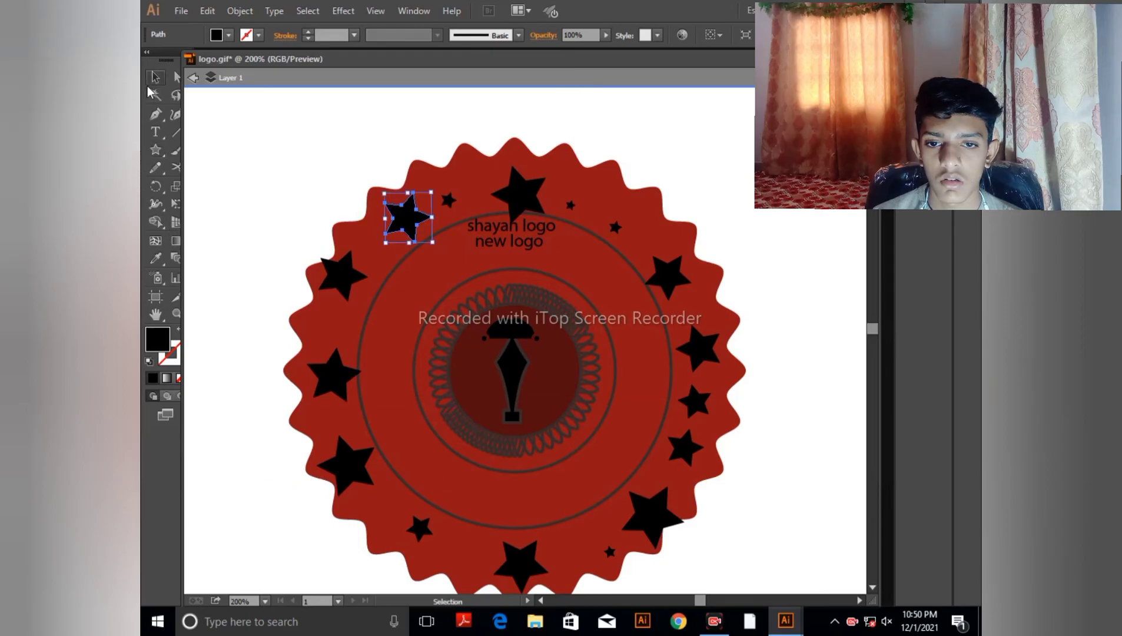
{"action": "left_click", "coordinate": [278, 147]}
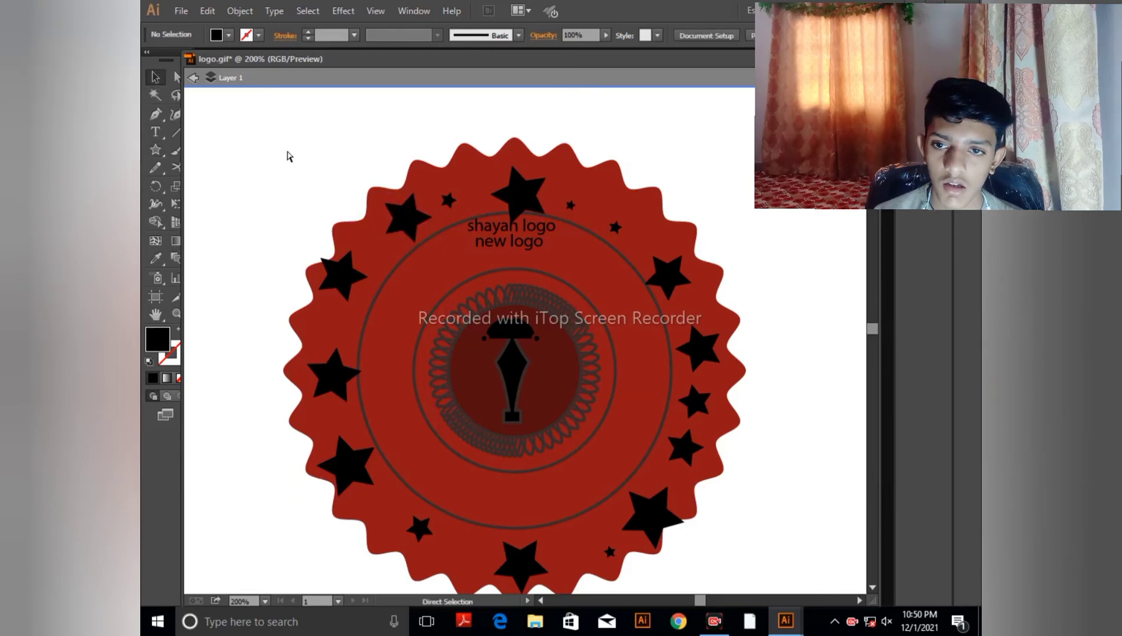
Change the fill of the zigzag-edged badge base to a muted greyish brown, leaving nothing selected.
{"action": "key", "text": "ctrl+0"}
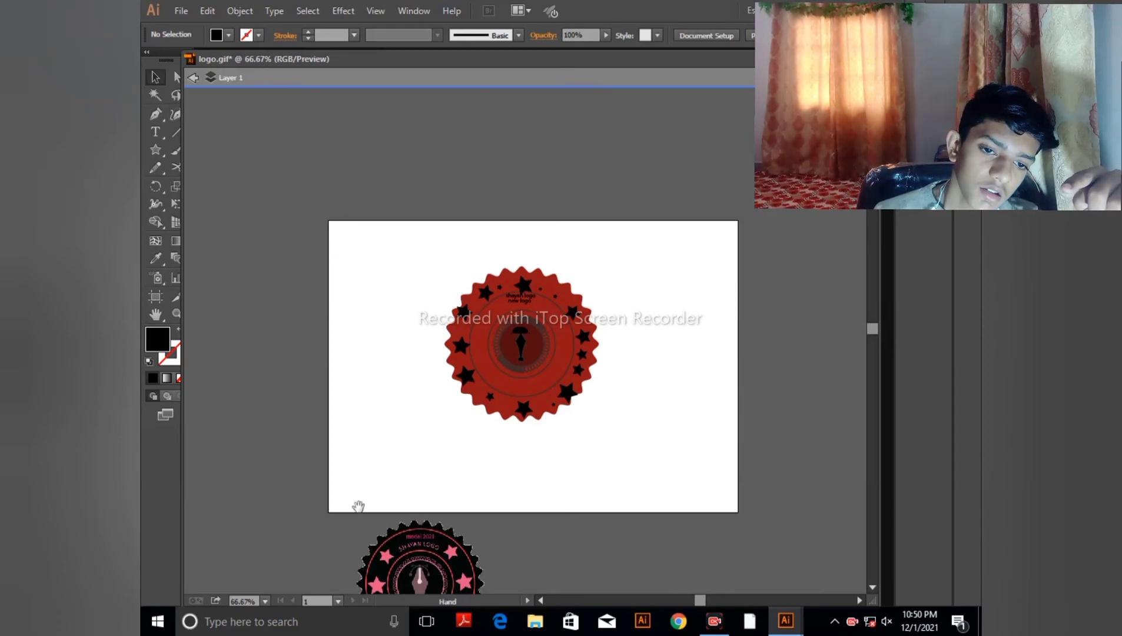
{"action": "left_click_drag", "start_coordinate": [358, 506], "coordinate": [346, 388]}
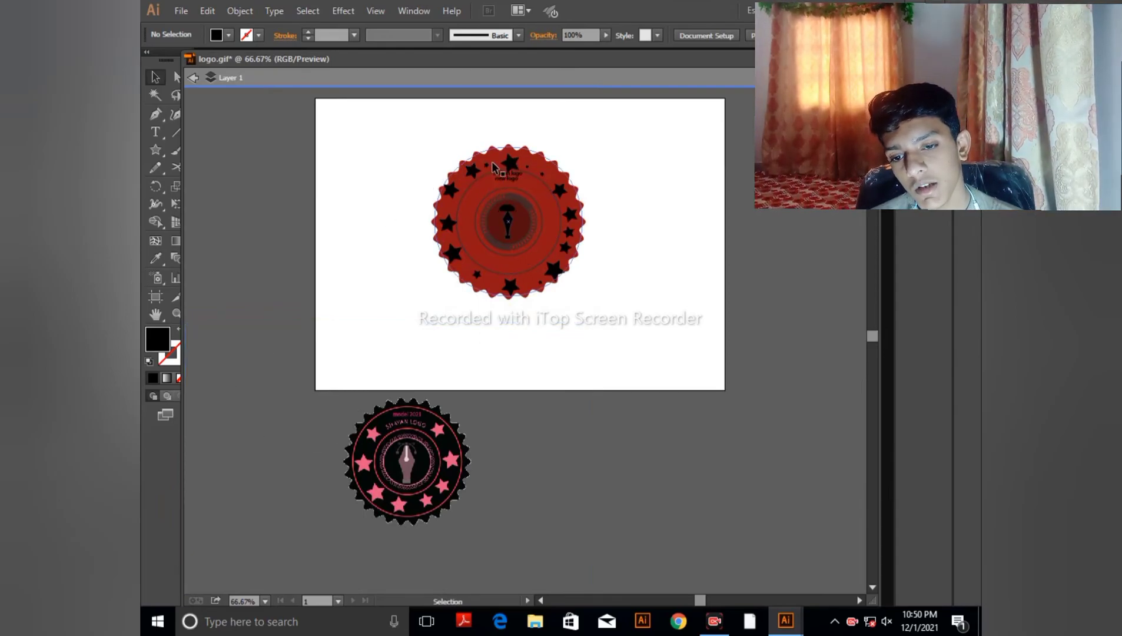
{"action": "left_click", "coordinate": [475, 175]}
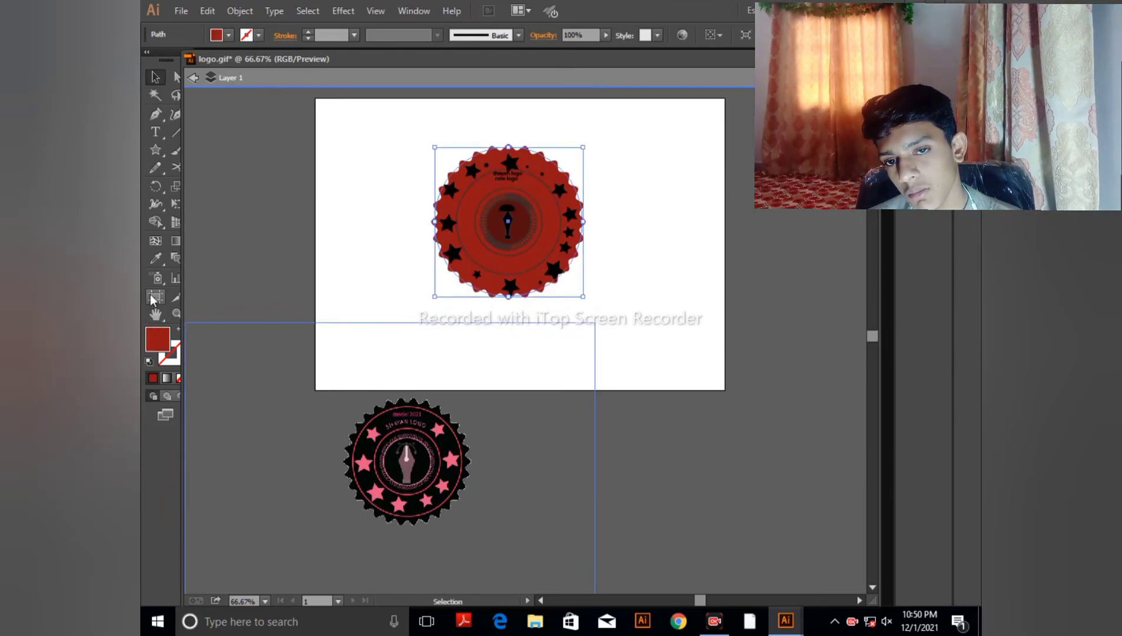
{"action": "double_click", "coordinate": [157, 337]}
{"action": "mouse_move", "coordinate": [638, 494]}
{"action": "left_mouse_down"}
{"action": "mouse_move", "coordinate": [601, 479]}
{"action": "mouse_move", "coordinate": [583, 487]}
{"action": "left_mouse_up"}
{"action": "left_click", "coordinate": [888, 372]}
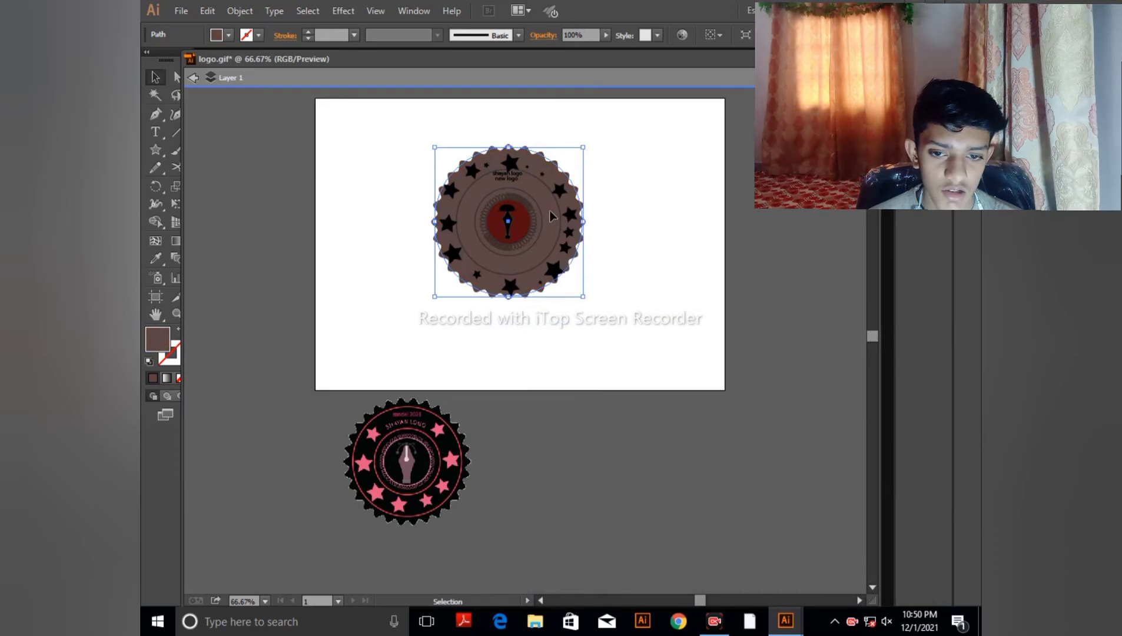
{"action": "left_click", "coordinate": [535, 217]}
{"action": "left_click", "coordinate": [579, 353]}
Try to move the badge artwork off the artboard to the right, and undo the move.
{"action": "left_click_drag", "start_coordinate": [362, 149], "coordinate": [622, 259]}
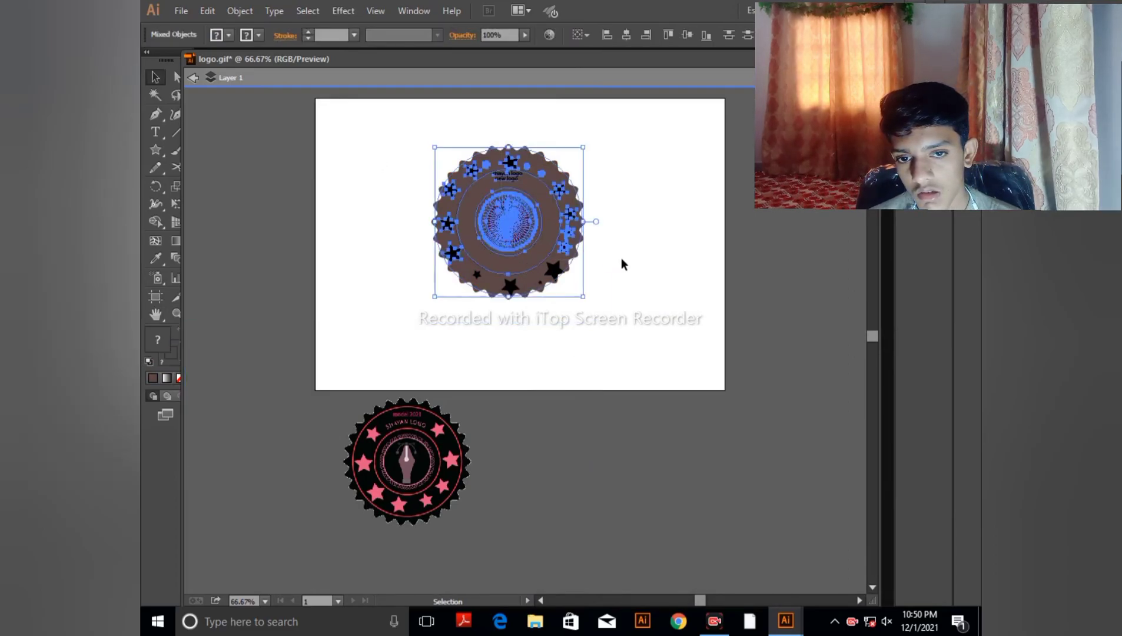
{"action": "left_click_drag", "start_coordinate": [501, 224], "coordinate": [459, 231]}
{"action": "key", "text": "ctrl+z"}
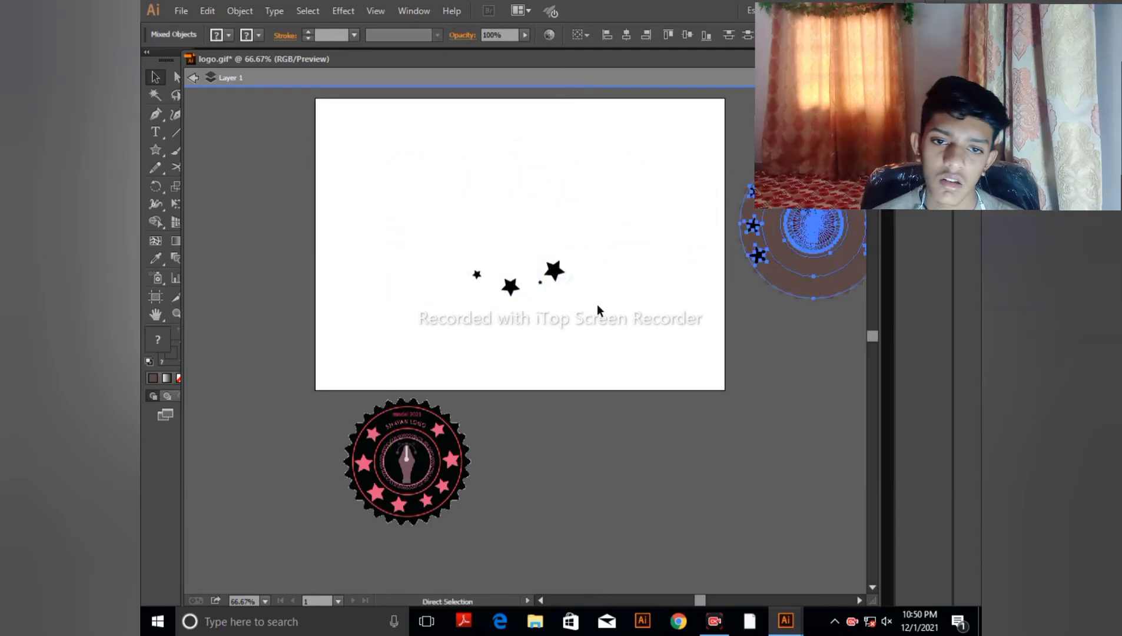
{"action": "key", "text": "ctrl+z"}
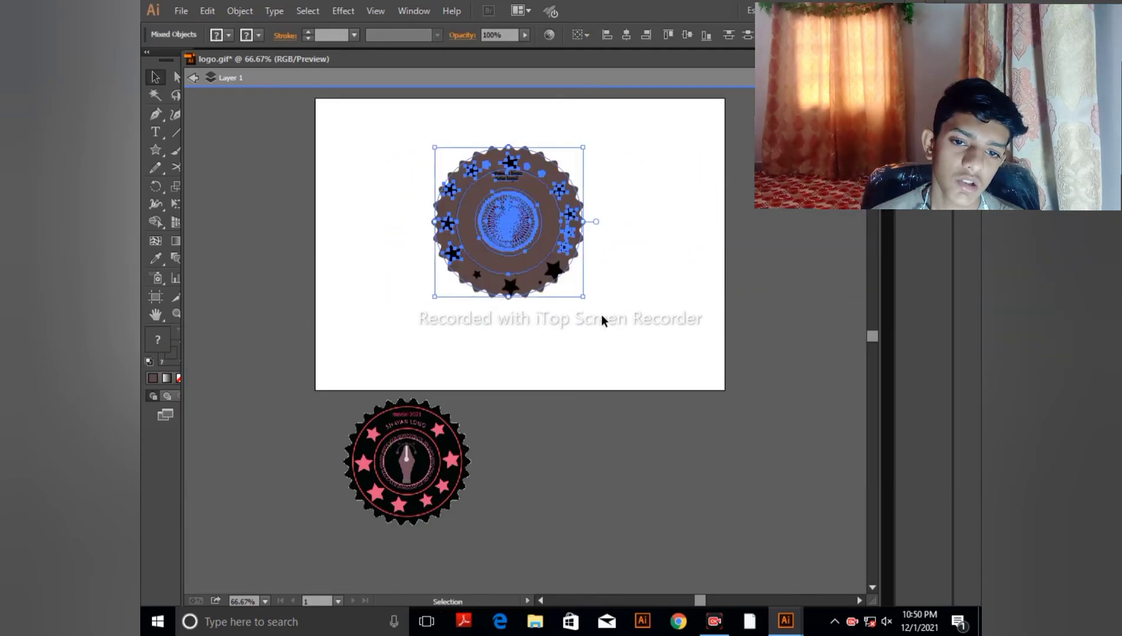
Select the badge base together with its rings, emblem and surrounding stars.
{"action": "left_click", "coordinate": [629, 298]}
{"action": "left_click_drag", "start_coordinate": [409, 179], "coordinate": [601, 304]}
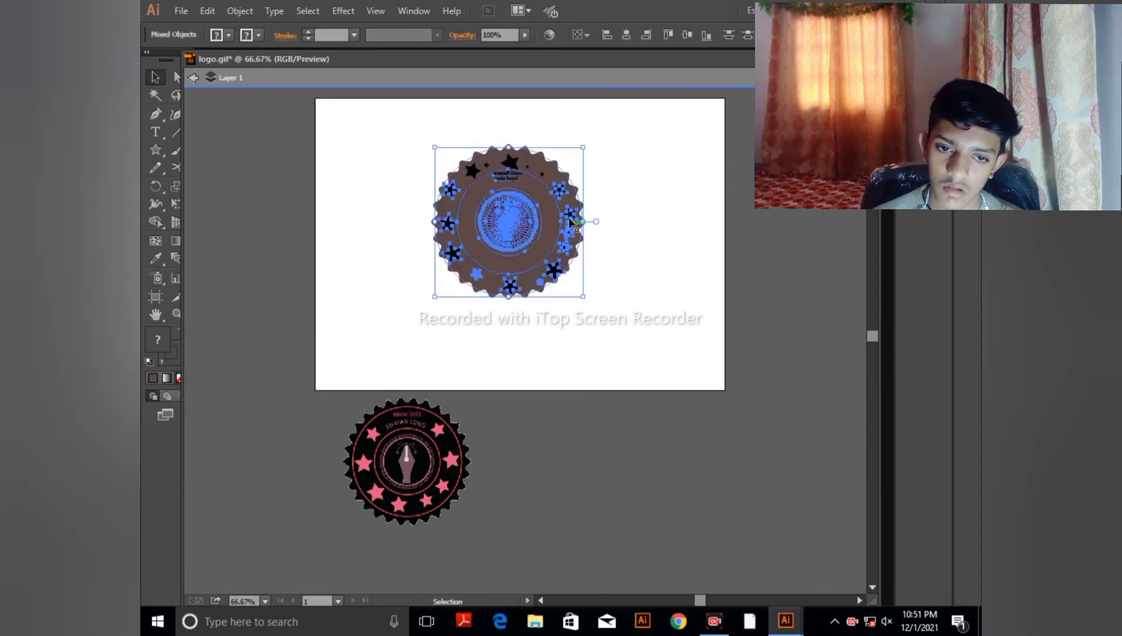